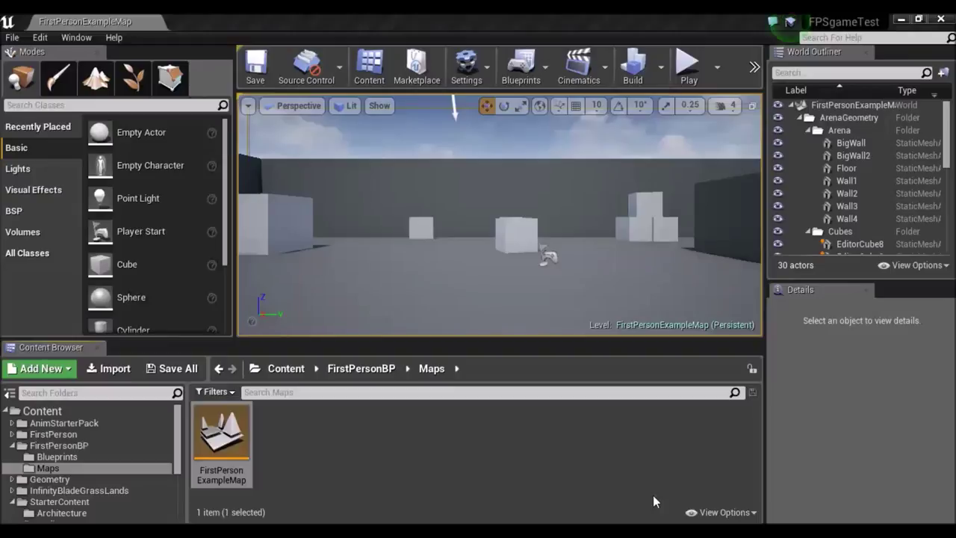
Create a new level asset named MainMenu in the Maps folder.
{"action": "right_click", "coordinate": [325, 432]}
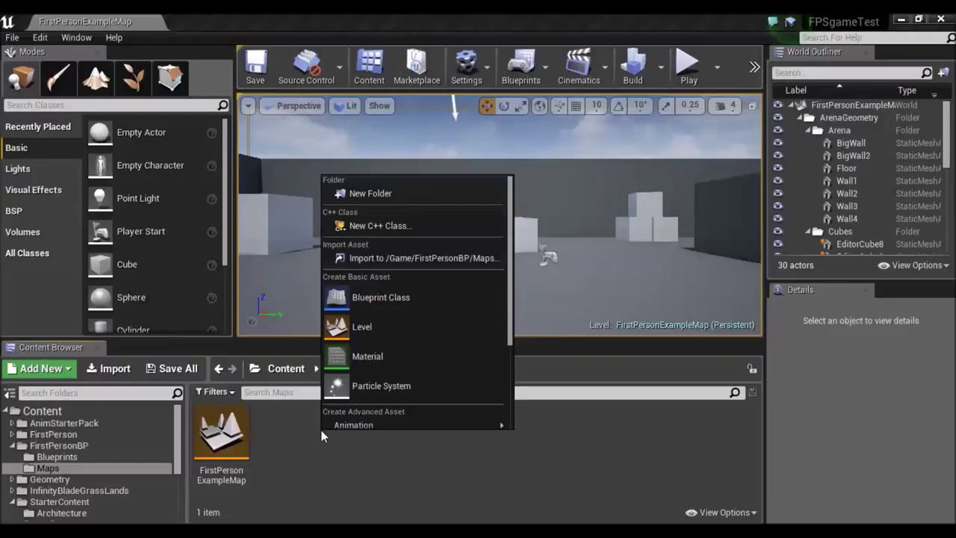
{"action": "left_click", "coordinate": [423, 338]}
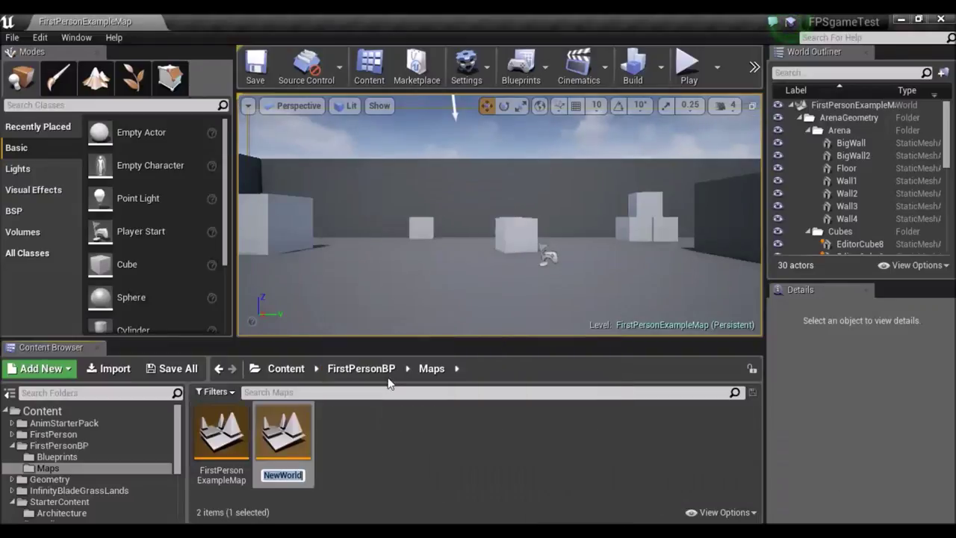
{"action": "type", "text": "MainMenu"}
{"action": "key", "text": "Return"}
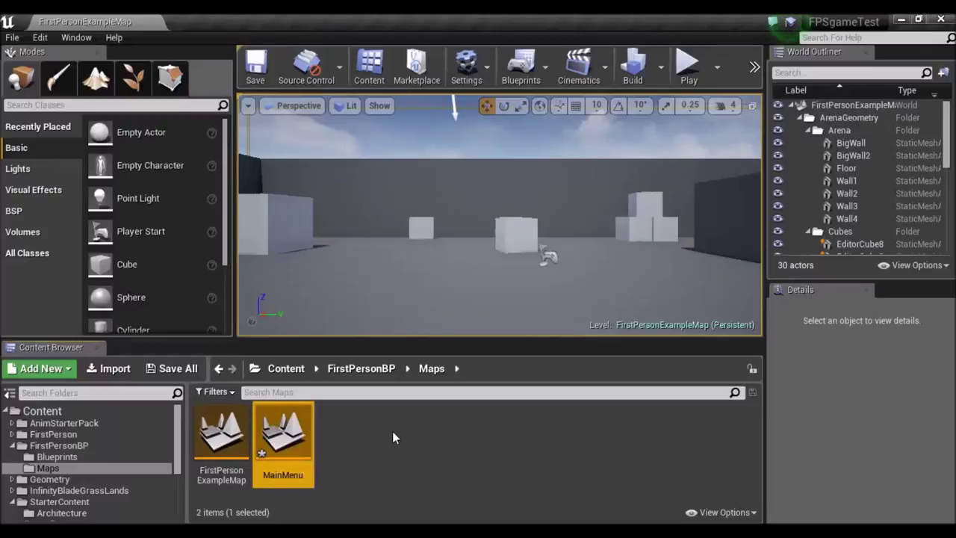
Open the MainMenu level without saving the previous map.
{"action": "left_click", "coordinate": [343, 415]}
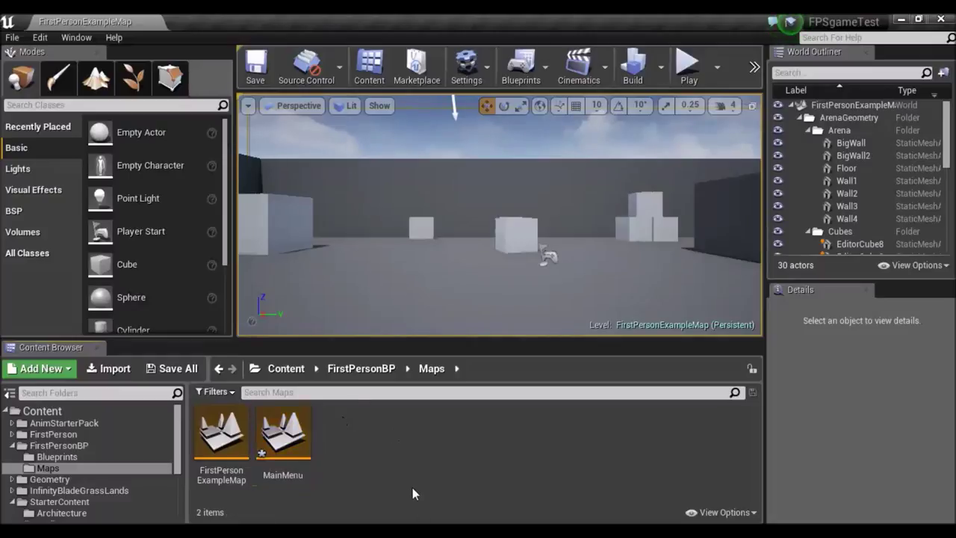
{"action": "left_click", "coordinate": [284, 427]}
{"action": "double_click", "coordinate": [284, 427]}
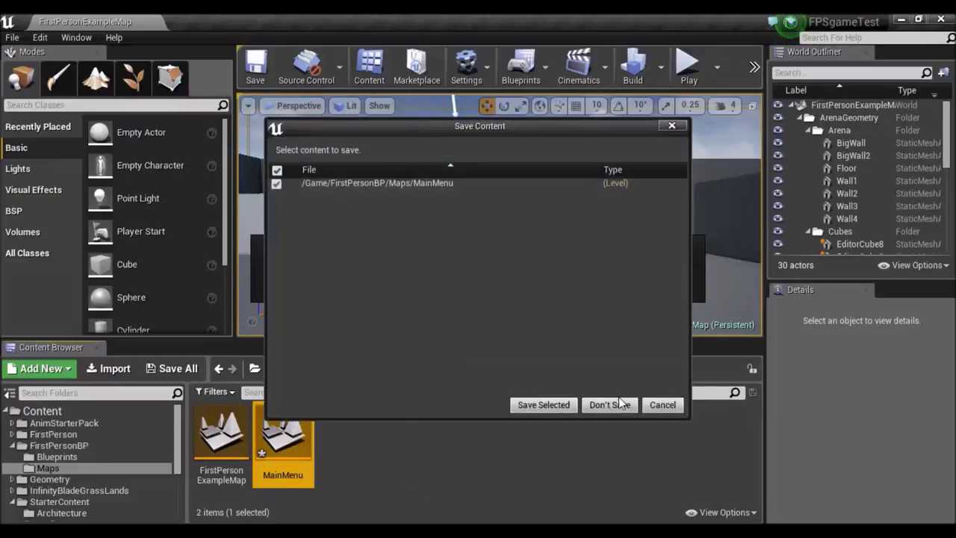
{"action": "left_click", "coordinate": [619, 398]}
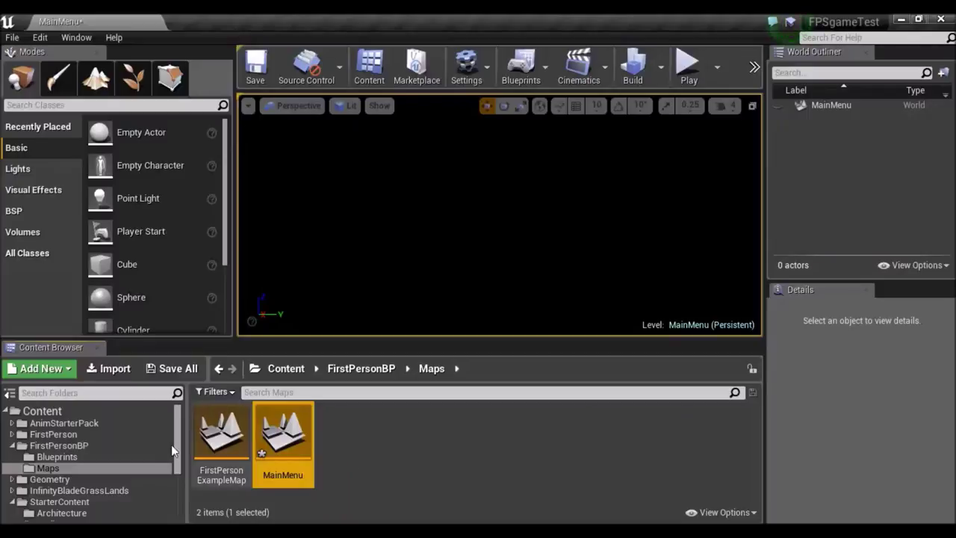
Add a User Interface widget blueprint called MainMenu to Blueprints and open it for editing.
{"action": "left_click", "coordinate": [60, 457]}
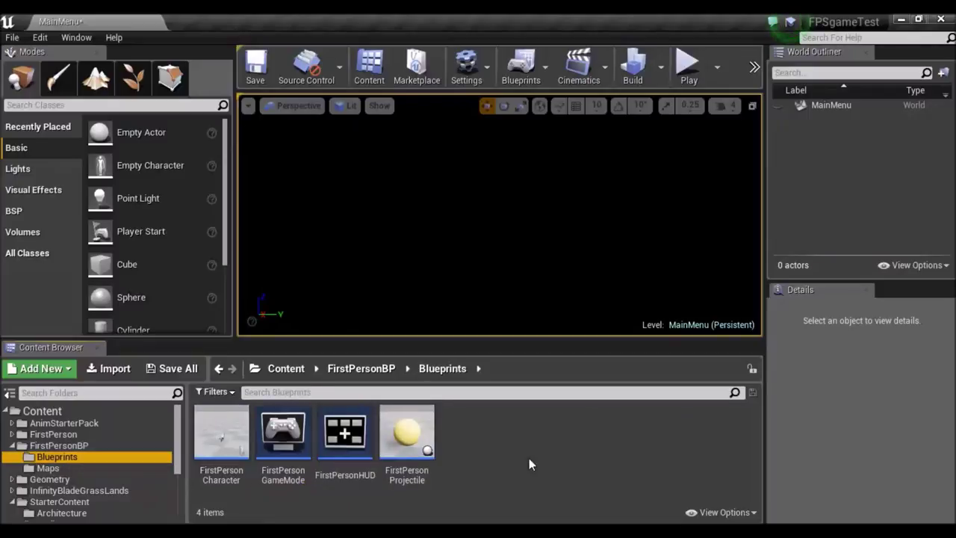
{"action": "right_click", "coordinate": [529, 458]}
{"action": "scroll", "coordinate": [636, 356], "scroll_direction": "down", "scroll_amount": 2}
{"action": "scroll", "coordinate": [636, 356], "scroll_direction": "down", "scroll_amount": 3}
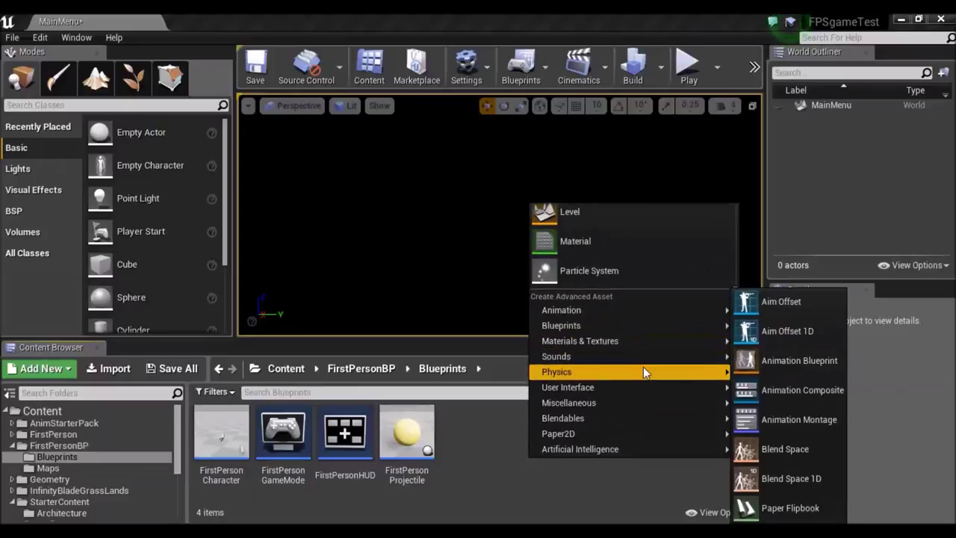
{"action": "mouse_move", "coordinate": [641, 389]}
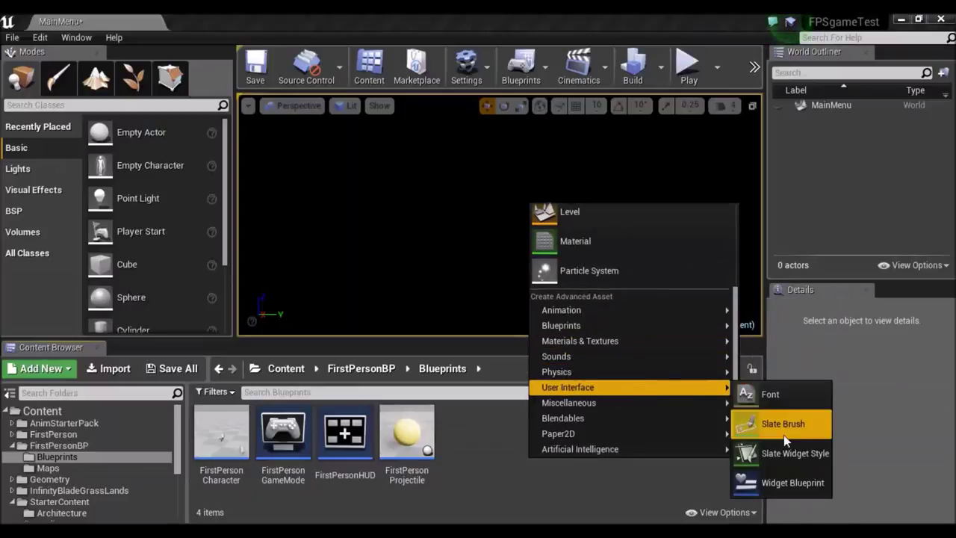
{"action": "left_click", "coordinate": [783, 487]}
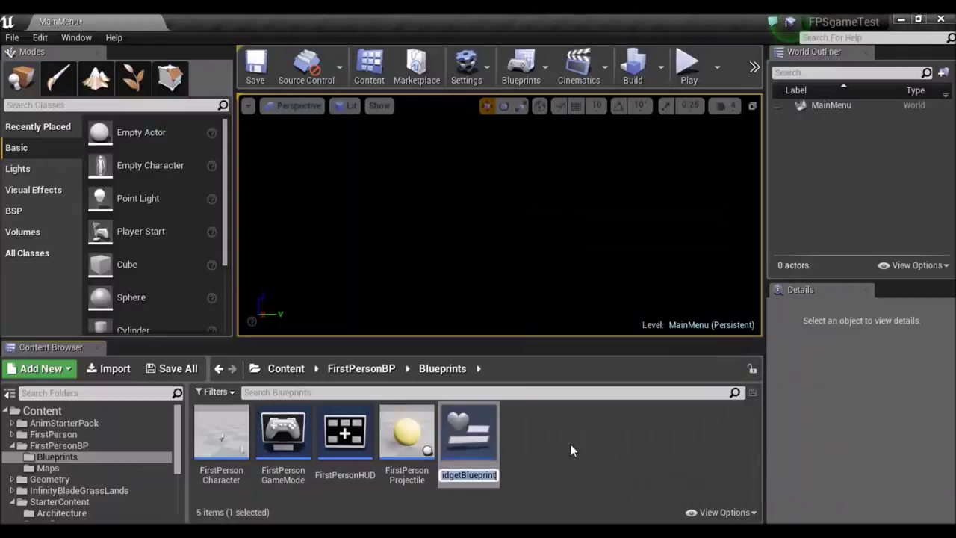
{"action": "type", "text": "M"}
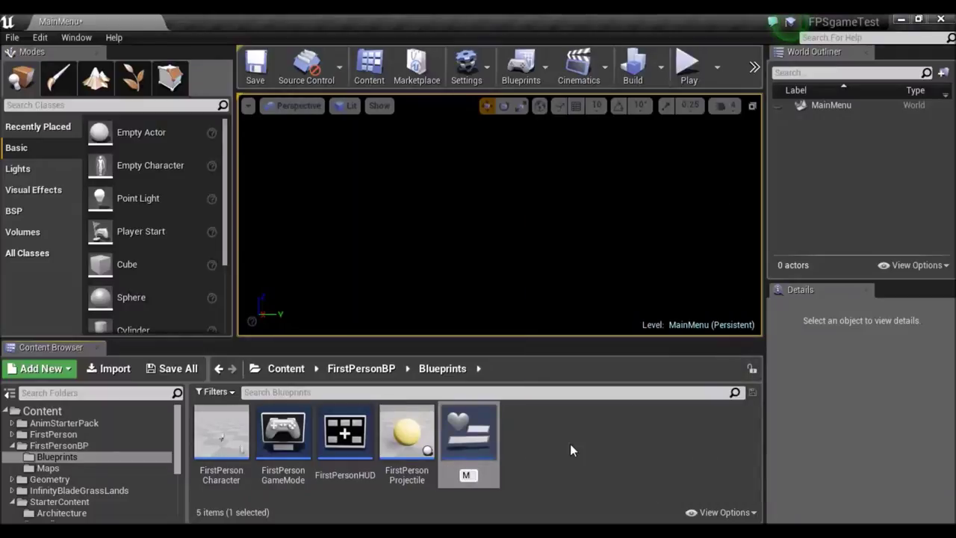
{"action": "type", "text": "ainMenu"}
{"action": "key", "text": "Return"}
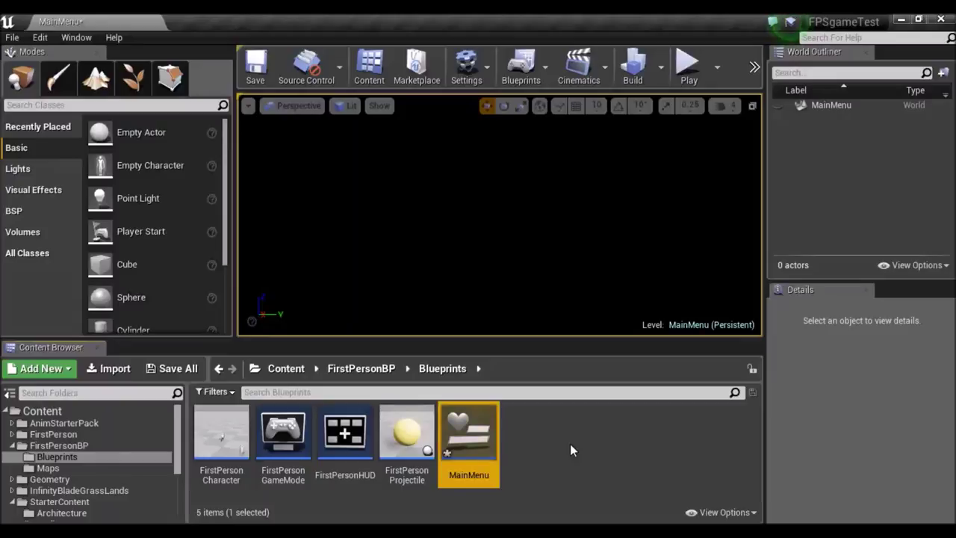
{"action": "double_click", "coordinate": [464, 428]}
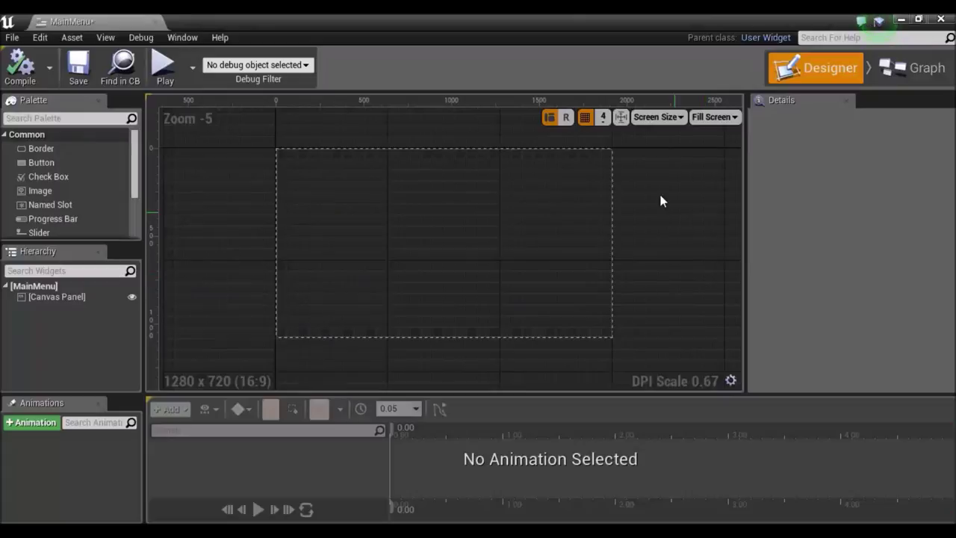
Drop a Button onto the canvas and size it 500 by 100.
{"action": "mouse_move", "coordinate": [37, 169]}
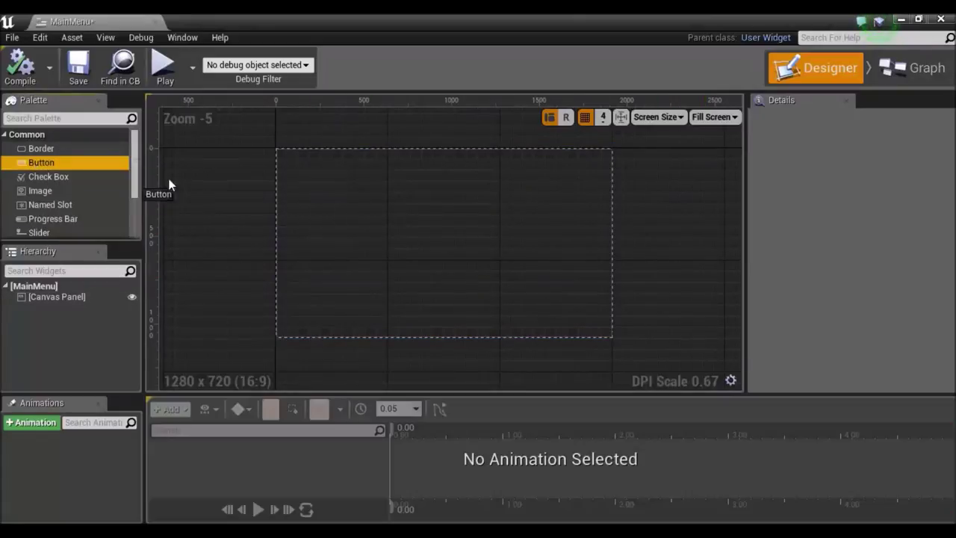
{"action": "left_click_drag", "start_coordinate": [36, 168], "coordinate": [438, 173]}
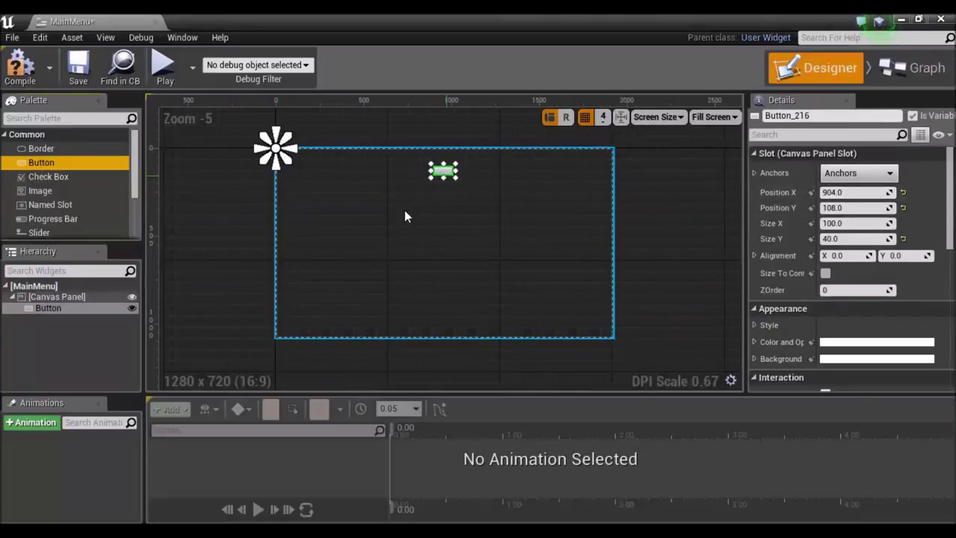
{"action": "scroll", "coordinate": [842, 223], "scroll_direction": "down", "scroll_amount": 1}
{"action": "scroll", "coordinate": [842, 223], "scroll_direction": "up", "scroll_amount": 1}
{"action": "left_click", "coordinate": [844, 210]}
{"action": "left_click", "coordinate": [844, 223]}
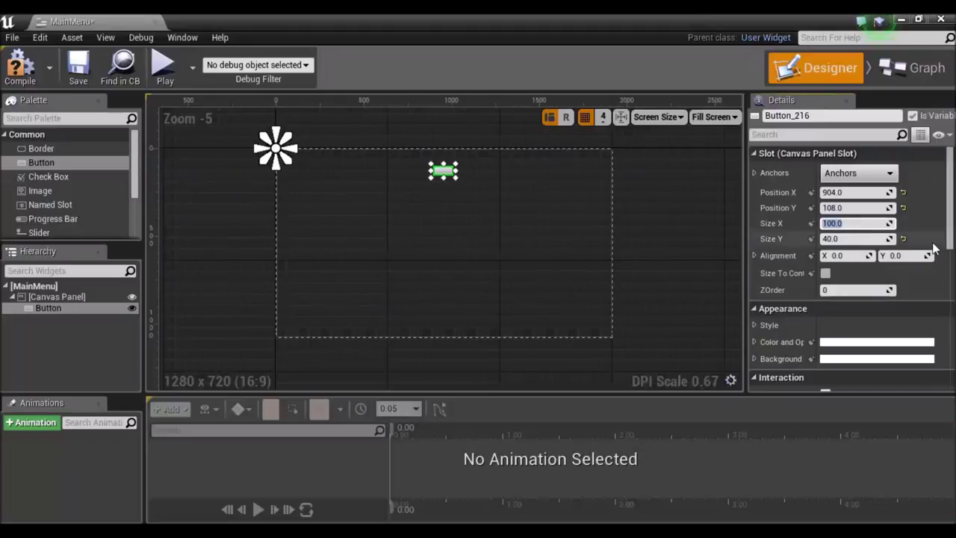
{"action": "type", "text": "500"}
{"action": "key", "text": "Return"}
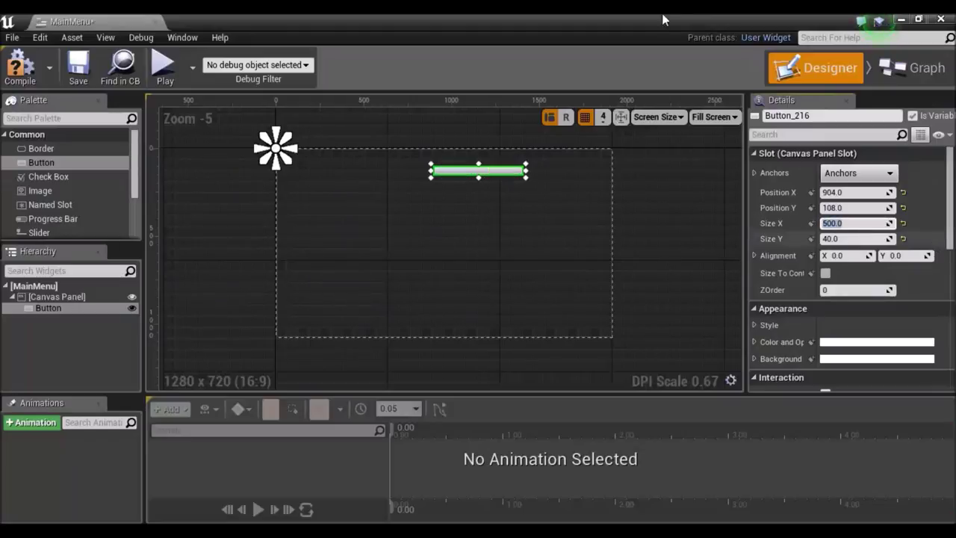
{"action": "left_click", "coordinate": [837, 238]}
{"action": "type", "text": "100"}
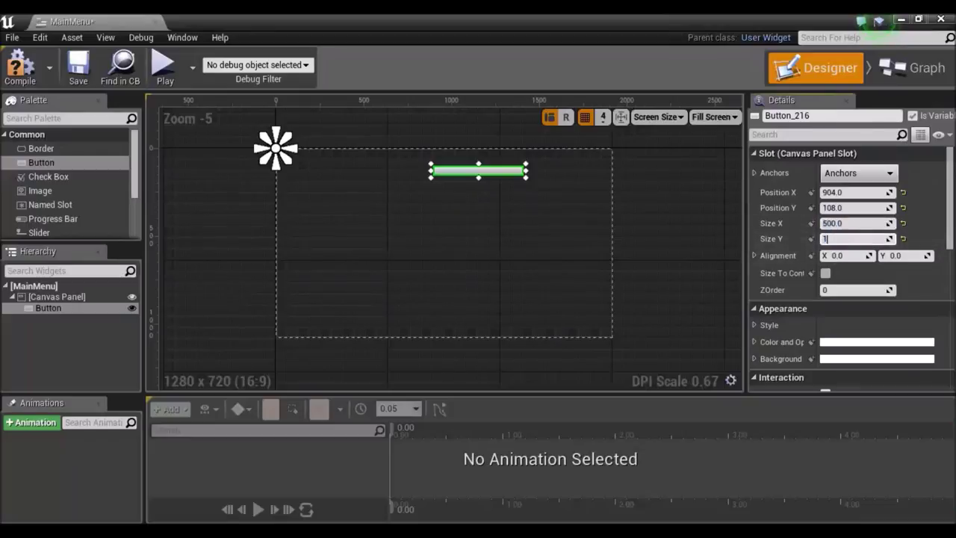
{"action": "key", "text": "Return"}
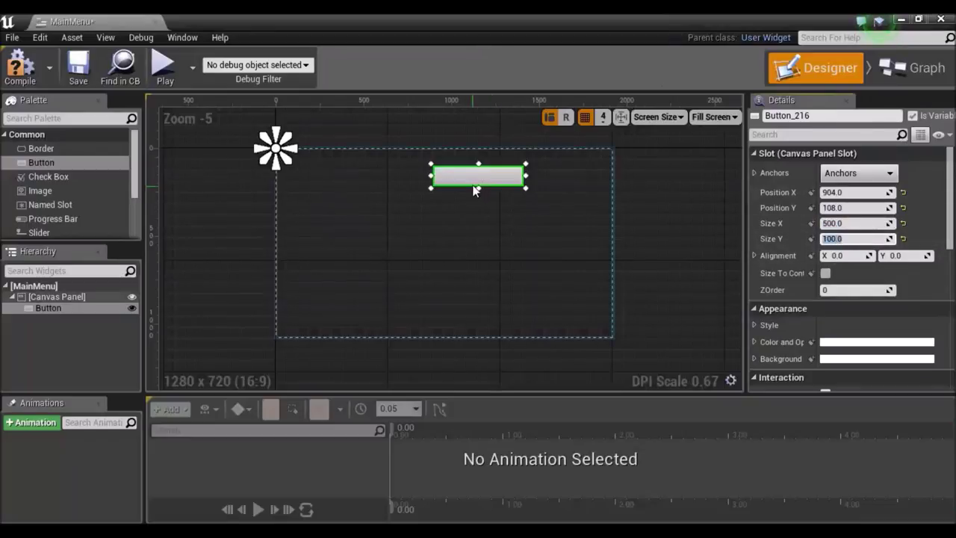
Move the button to the top centre and anchor it there.
{"action": "left_click_drag", "start_coordinate": [468, 177], "coordinate": [440, 183]}
{"action": "left_click_drag", "start_coordinate": [295, 146], "coordinate": [447, 183]}
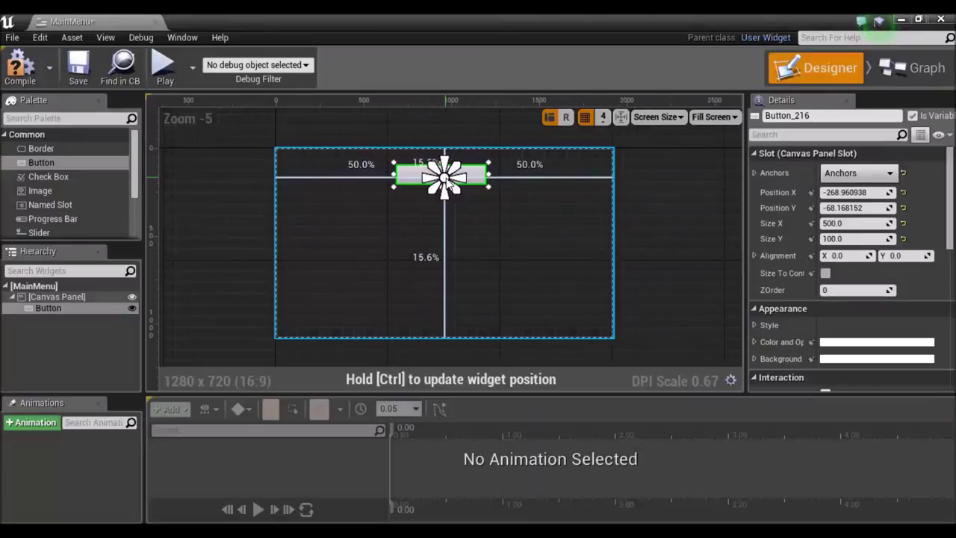
{"action": "left_click", "coordinate": [493, 220]}
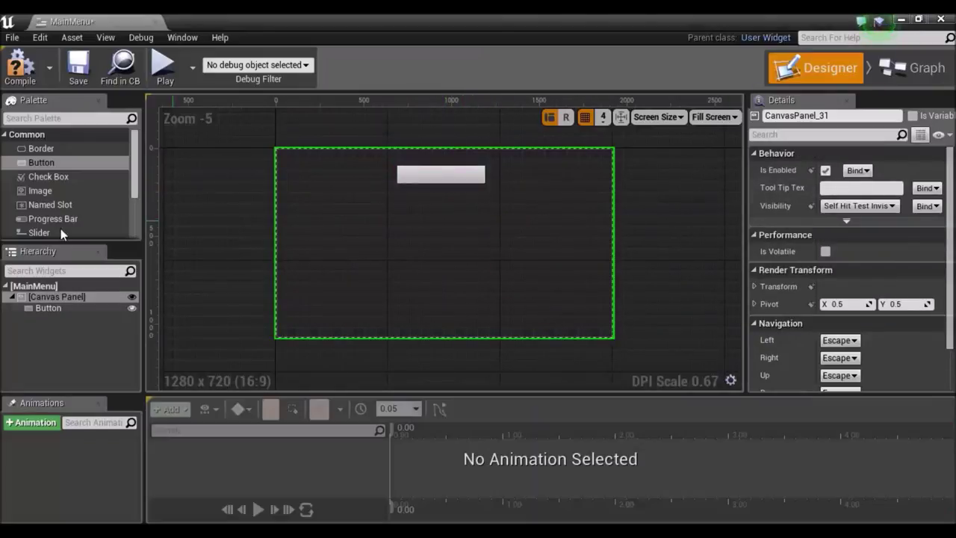
{"action": "scroll", "coordinate": [42, 183], "scroll_direction": "down", "scroll_amount": 2}
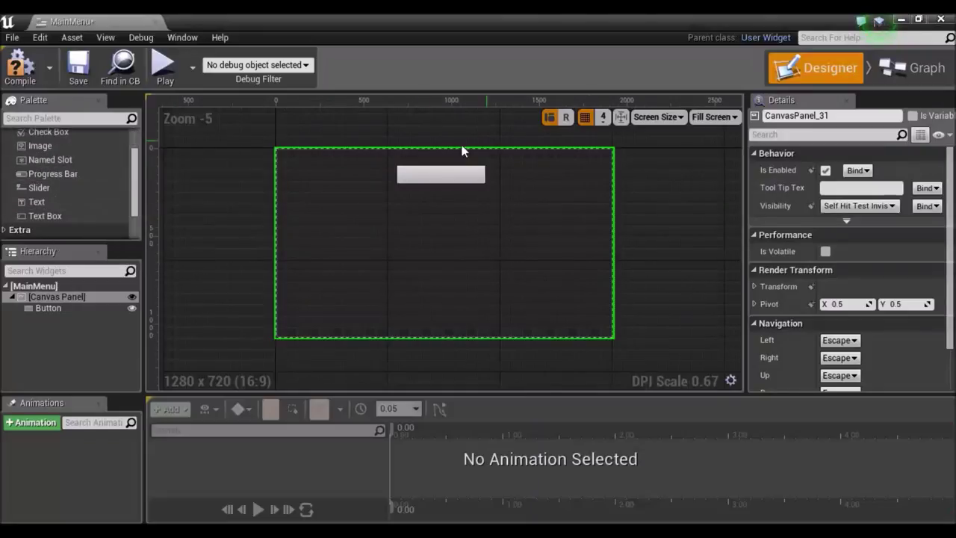
Place a Text block inside the button and change its text to 'Start Game'.
{"action": "left_click_drag", "start_coordinate": [35, 203], "coordinate": [441, 177]}
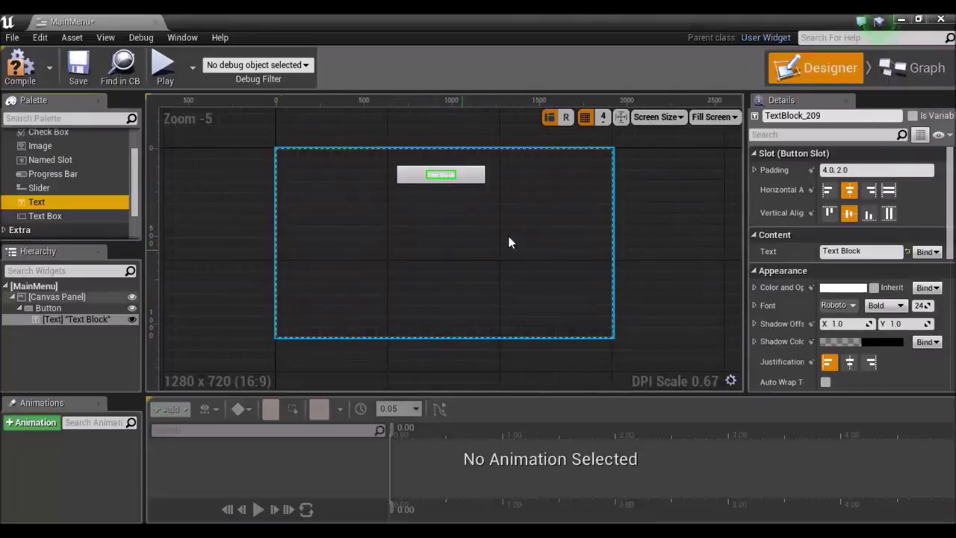
{"action": "scroll", "coordinate": [940, 269], "scroll_direction": "down", "scroll_amount": 1}
{"action": "left_click", "coordinate": [824, 230]}
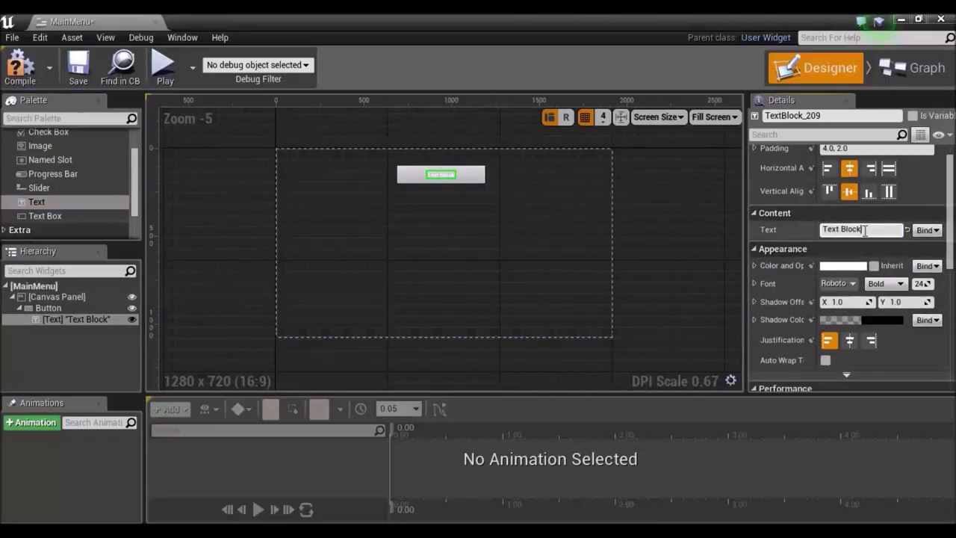
{"action": "key", "text": "BackSpace"}
{"action": "type", "text": "rt Ga"}
{"action": "type", "text": "me"}
{"action": "key", "text": "Return"}
Select the Start Game button widget and browse its Details.
{"action": "scroll", "coordinate": [881, 303], "scroll_direction": "down", "scroll_amount": 1}
{"action": "scroll", "coordinate": [886, 310], "scroll_direction": "down", "scroll_amount": 1}
{"action": "scroll", "coordinate": [886, 310], "scroll_direction": "down", "scroll_amount": 2}
{"action": "scroll", "coordinate": [887, 310], "scroll_direction": "down", "scroll_amount": 2}
{"action": "scroll", "coordinate": [887, 311], "scroll_direction": "down", "scroll_amount": 2}
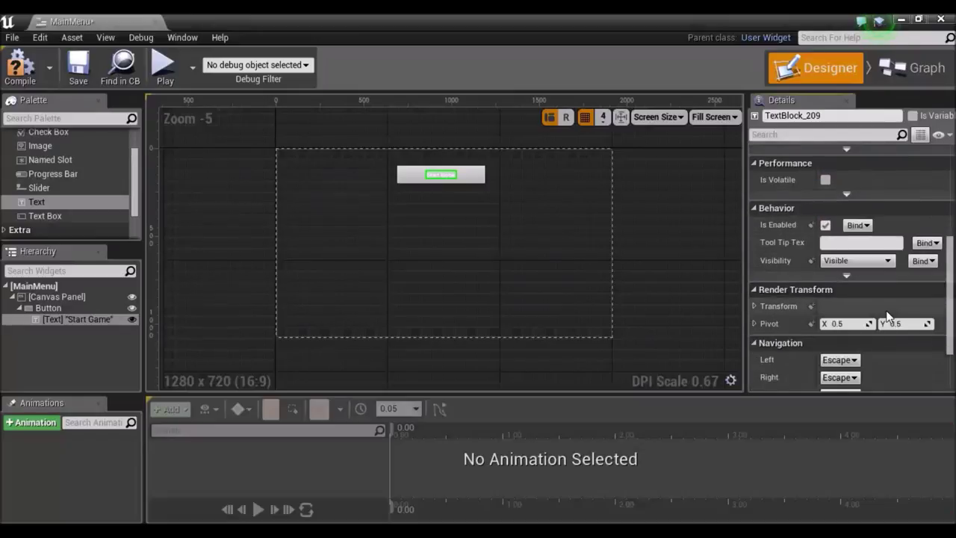
{"action": "scroll", "coordinate": [886, 310], "scroll_direction": "down", "scroll_amount": 3}
{"action": "scroll", "coordinate": [886, 311], "scroll_direction": "up", "scroll_amount": 4}
{"action": "scroll", "coordinate": [586, 247], "scroll_direction": "up", "scroll_amount": 1}
{"action": "scroll", "coordinate": [537, 221], "scroll_direction": "up", "scroll_amount": 2}
{"action": "scroll", "coordinate": [479, 245], "scroll_direction": "down", "scroll_amount": 4}
{"action": "scroll", "coordinate": [488, 210], "scroll_direction": "up", "scroll_amount": 1}
{"action": "scroll", "coordinate": [502, 161], "scroll_direction": "up", "scroll_amount": 1}
{"action": "left_click", "coordinate": [503, 161]}
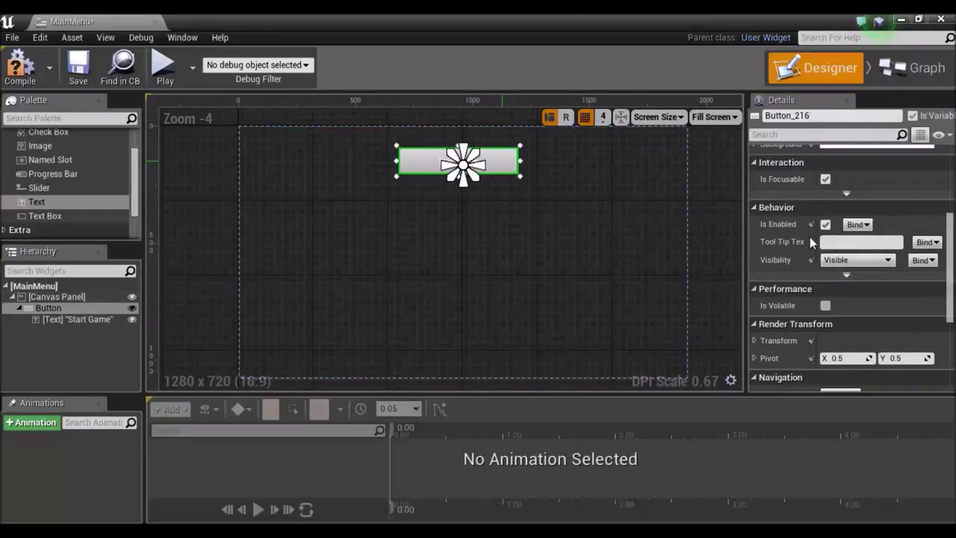
{"action": "scroll", "coordinate": [917, 275], "scroll_direction": "down", "scroll_amount": 1}
{"action": "scroll", "coordinate": [913, 276], "scroll_direction": "down", "scroll_amount": 3}
{"action": "scroll", "coordinate": [913, 277], "scroll_direction": "down", "scroll_amount": 2}
{"action": "scroll", "coordinate": [913, 276], "scroll_direction": "up", "scroll_amount": 4}
{"action": "scroll", "coordinate": [913, 277], "scroll_direction": "up", "scroll_amount": 1}
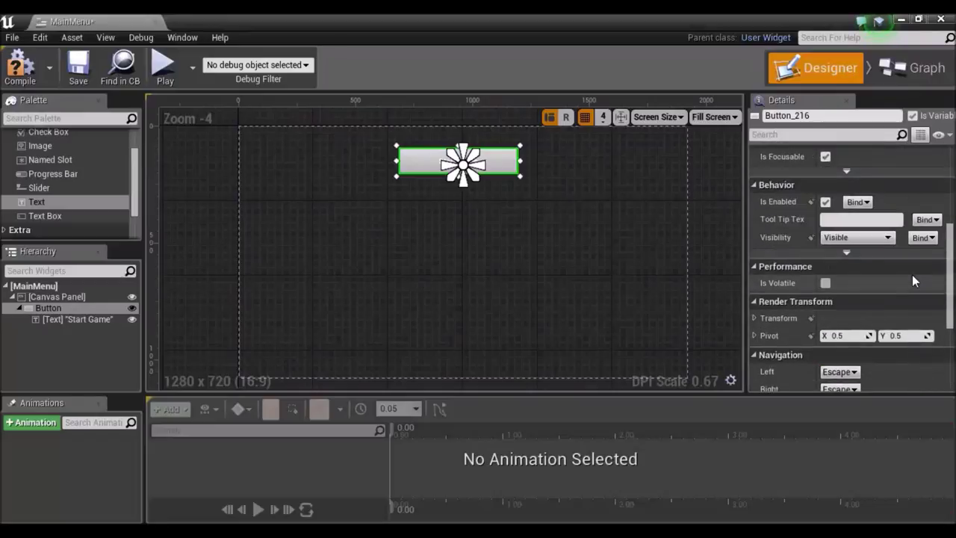
{"action": "scroll", "coordinate": [913, 276], "scroll_direction": "up", "scroll_amount": 4}
{"action": "scroll", "coordinate": [859, 274], "scroll_direction": "up", "scroll_amount": 3}
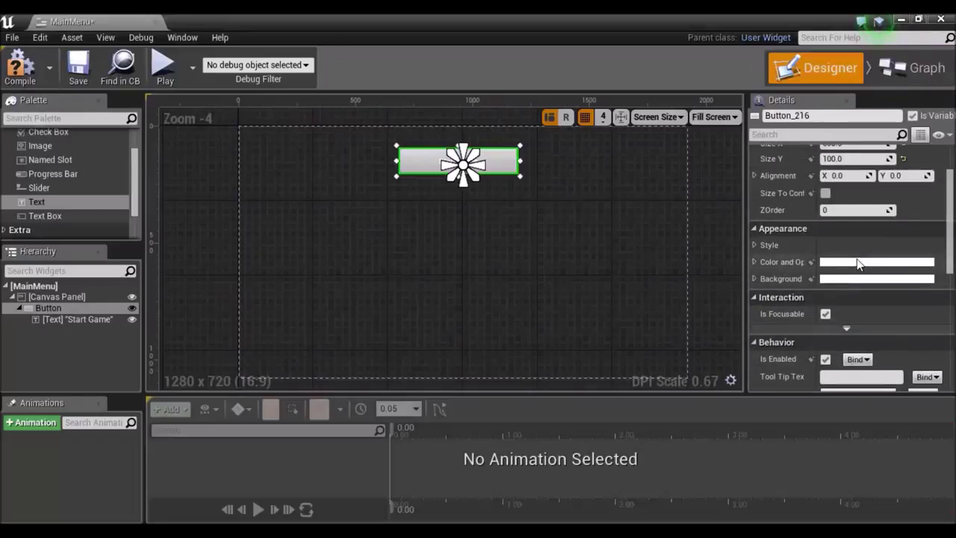
Set the button's Background colour to red (Hex Linear FF0004FF).
{"action": "left_click", "coordinate": [838, 281]}
{"action": "left_click_drag", "start_coordinate": [842, 284], "coordinate": [832, 254]}
{"action": "left_click_drag", "start_coordinate": [715, 324], "coordinate": [791, 320]}
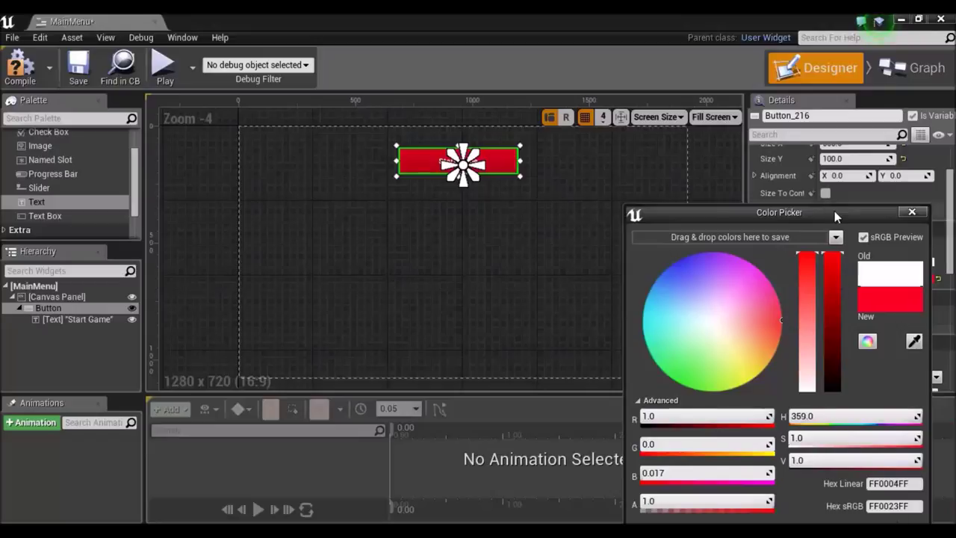
{"action": "left_click_drag", "start_coordinate": [835, 210], "coordinate": [738, 145]}
{"action": "left_click", "coordinate": [747, 478]}
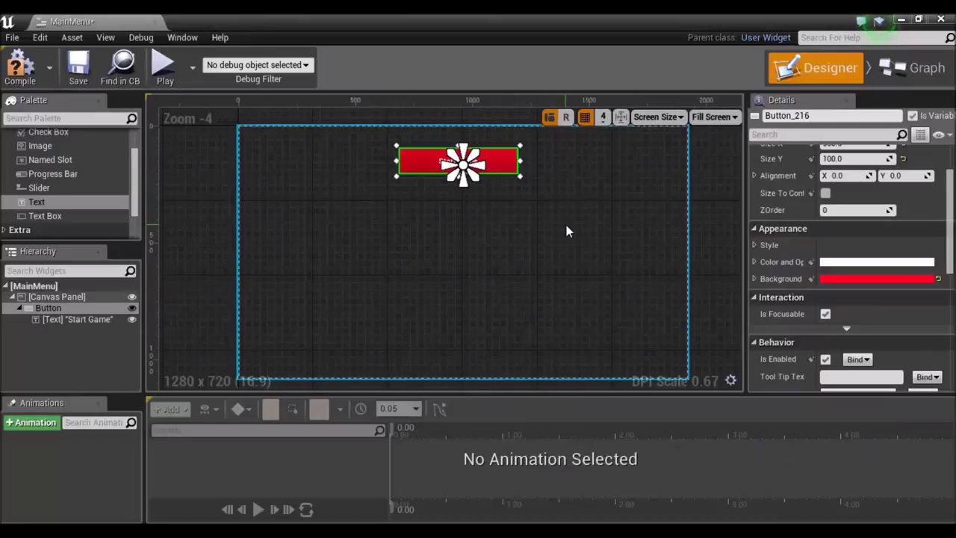
{"action": "left_click", "coordinate": [439, 232]}
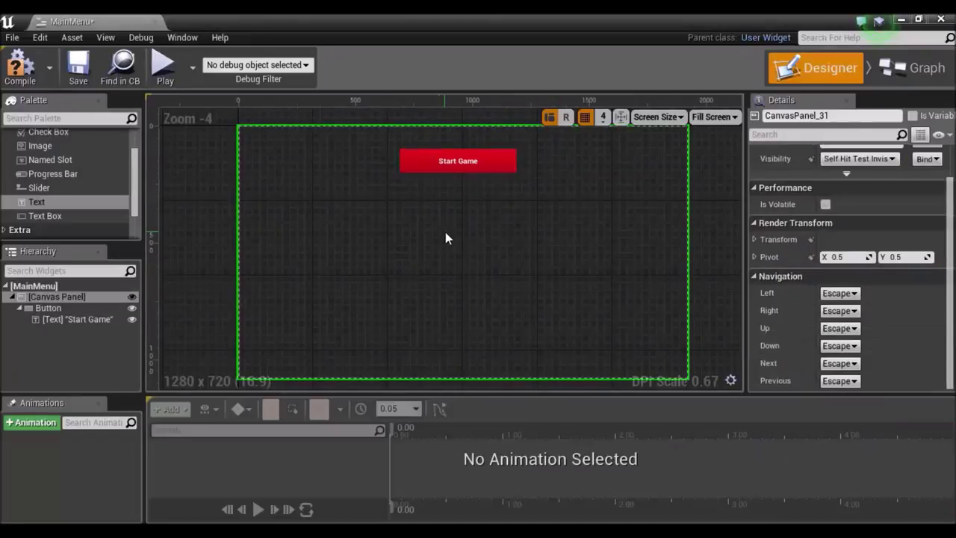
Paste a copy of the Start Game button just below the first, anchored at its centre.
{"action": "key", "text": "ctrl+v"}
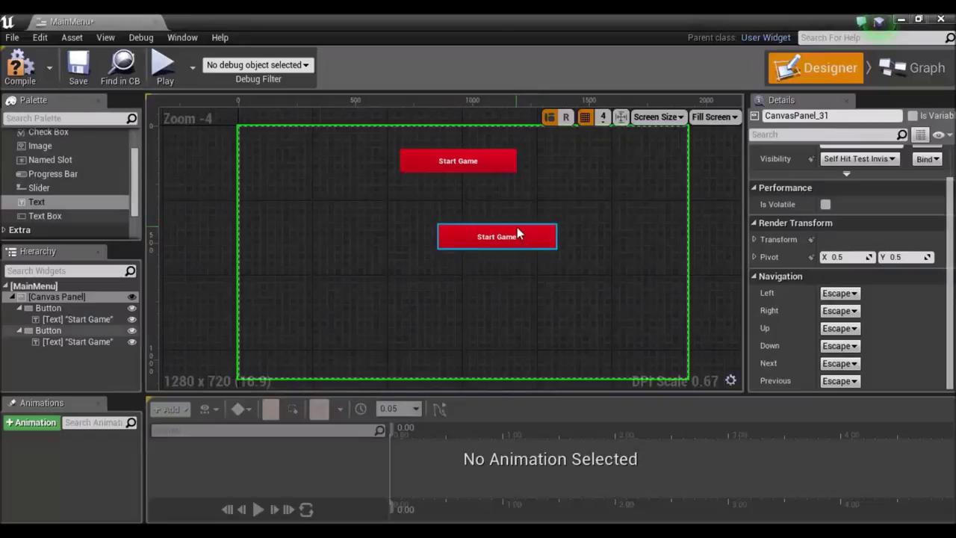
{"action": "left_click_drag", "start_coordinate": [536, 241], "coordinate": [499, 213]}
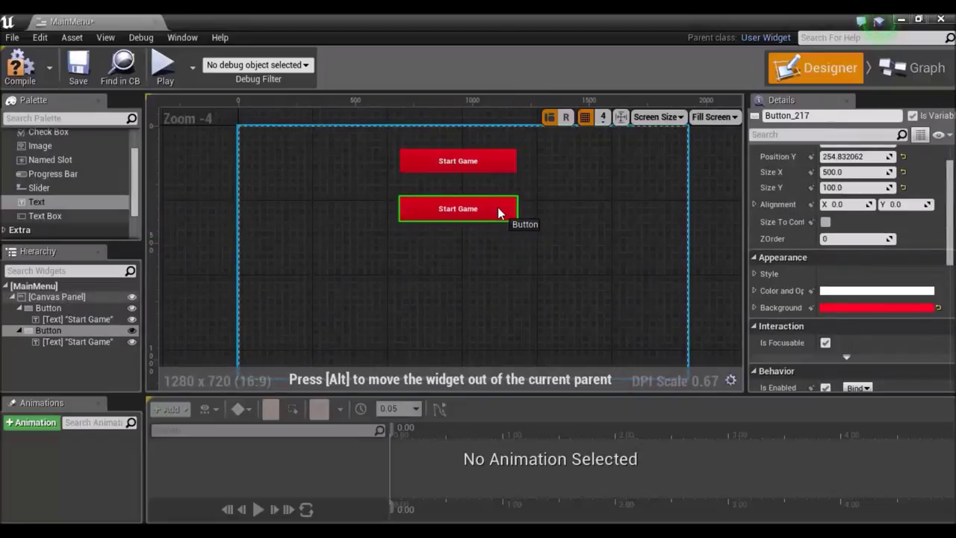
{"action": "left_click_drag", "start_coordinate": [499, 212], "coordinate": [498, 217]}
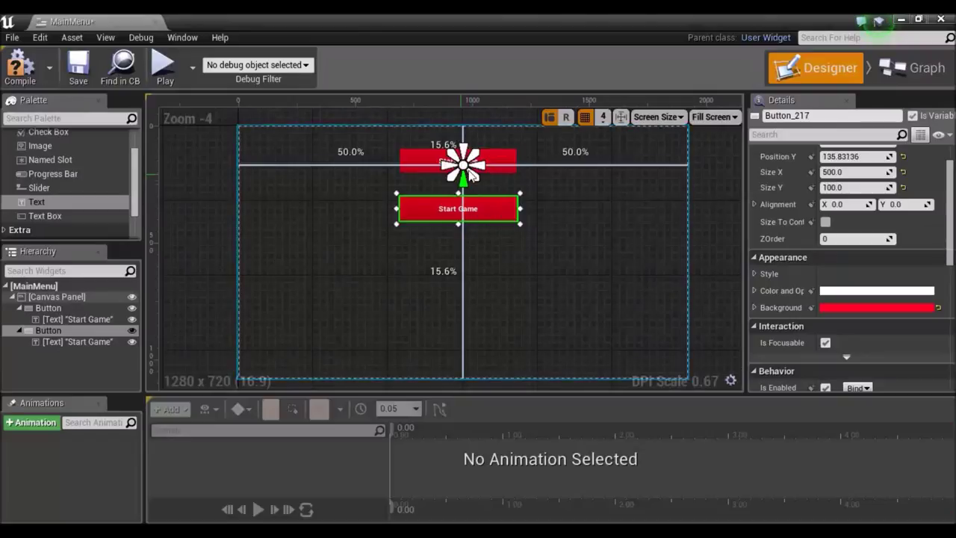
{"action": "left_click_drag", "start_coordinate": [463, 166], "coordinate": [466, 168]}
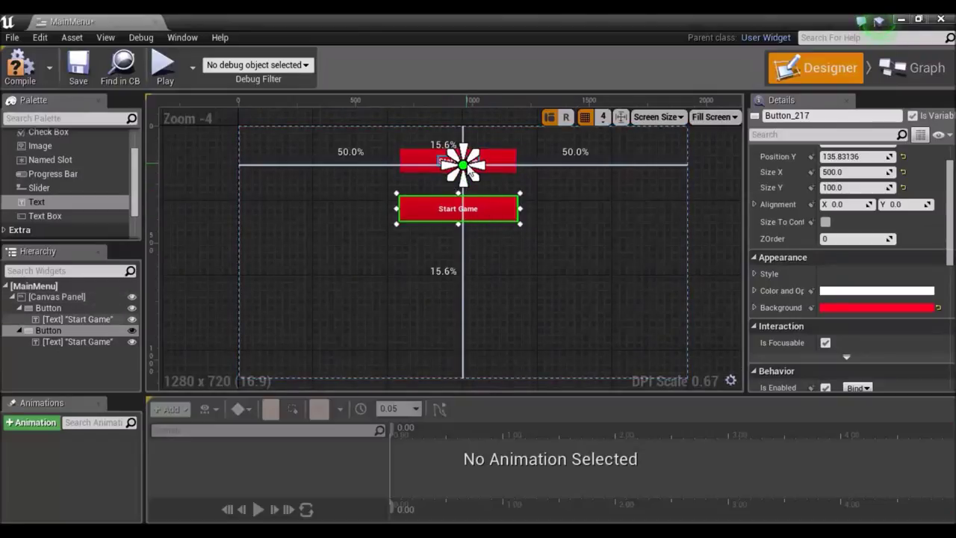
{"action": "left_click_drag", "start_coordinate": [466, 169], "coordinate": [458, 212]}
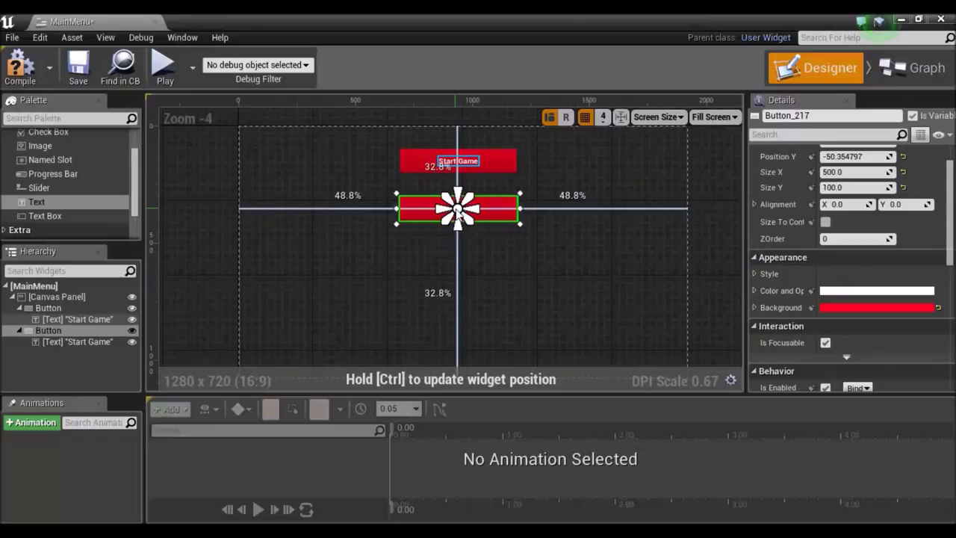
{"action": "left_click", "coordinate": [501, 267]}
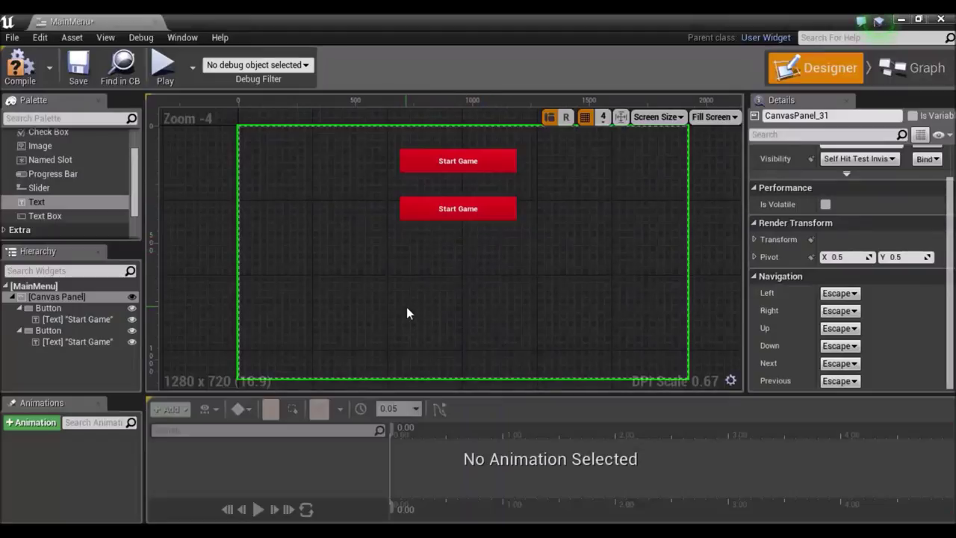
Paste a third button and line it up below the second, anchored centrally.
{"action": "key", "text": "ctrl+v"}
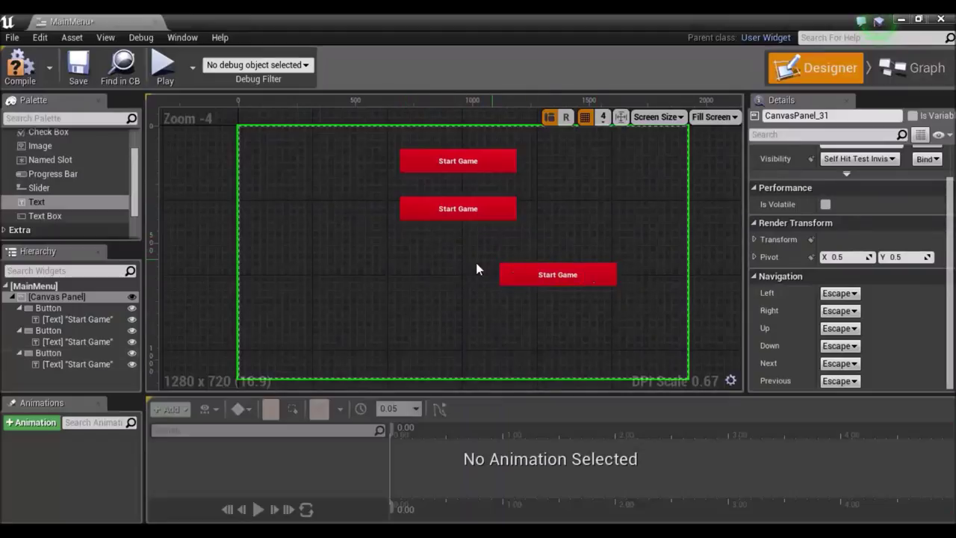
{"action": "left_click", "coordinate": [588, 278]}
{"action": "mouse_move", "coordinate": [565, 272]}
{"action": "left_mouse_down"}
{"action": "mouse_move", "coordinate": [491, 269]}
{"action": "mouse_move", "coordinate": [500, 266]}
{"action": "left_mouse_up"}
{"action": "mouse_move", "coordinate": [239, 127]}
{"action": "left_mouse_down"}
{"action": "mouse_move", "coordinate": [463, 164]}
{"action": "mouse_move", "coordinate": [464, 254]}
{"action": "left_mouse_up"}
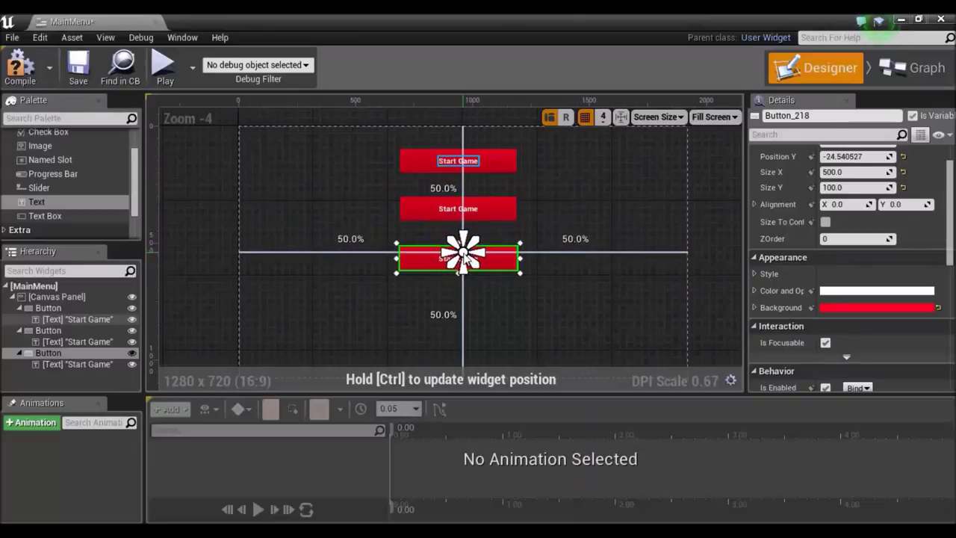
{"action": "left_click", "coordinate": [576, 206]}
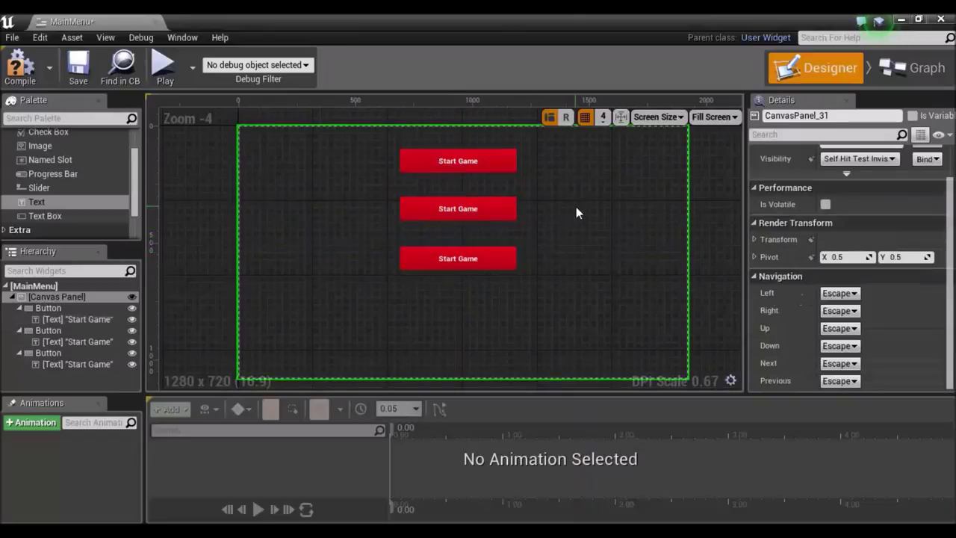
Change the middle button's label text to 'Controls'.
{"action": "left_click", "coordinate": [452, 208]}
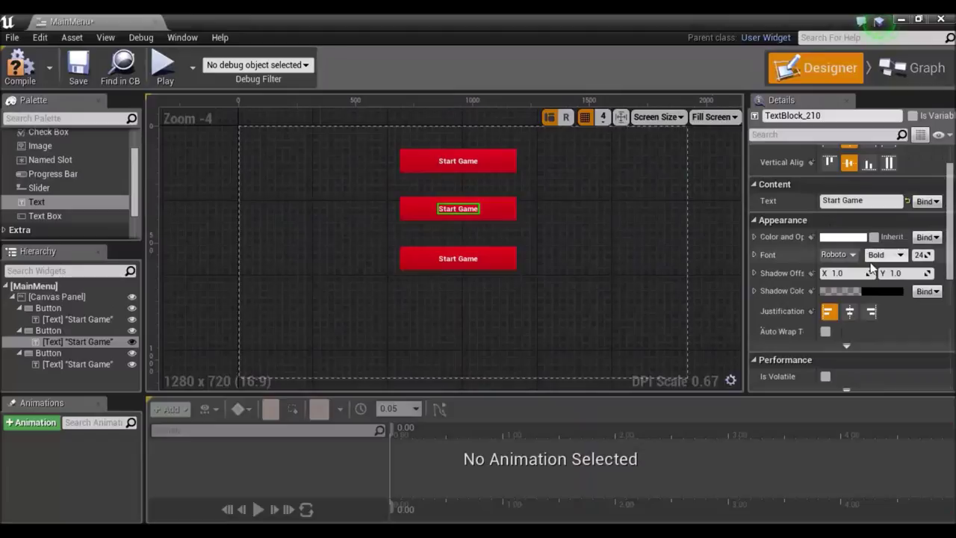
{"action": "left_click", "coordinate": [865, 201]}
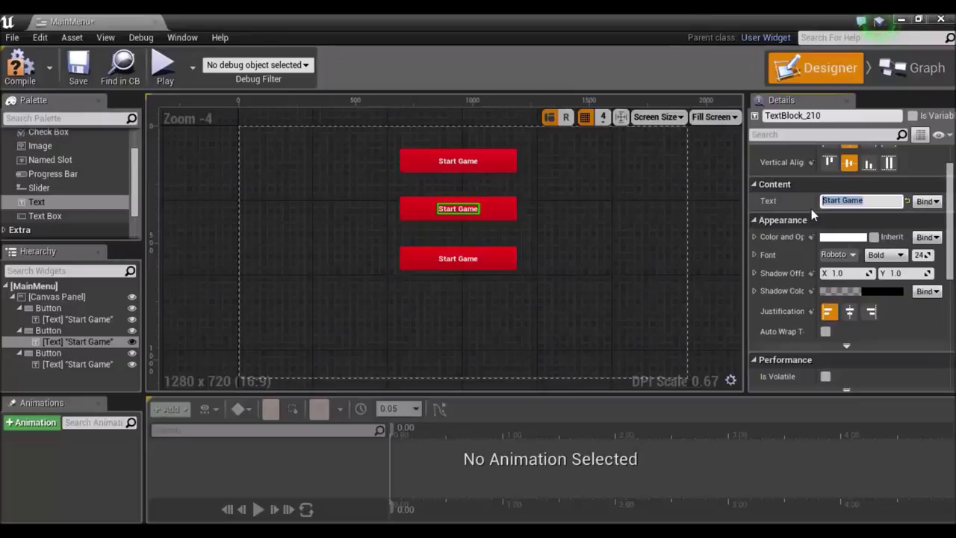
{"action": "type", "text": "C"}
{"action": "type", "text": "ontrol"}
{"action": "key", "text": "Return"}
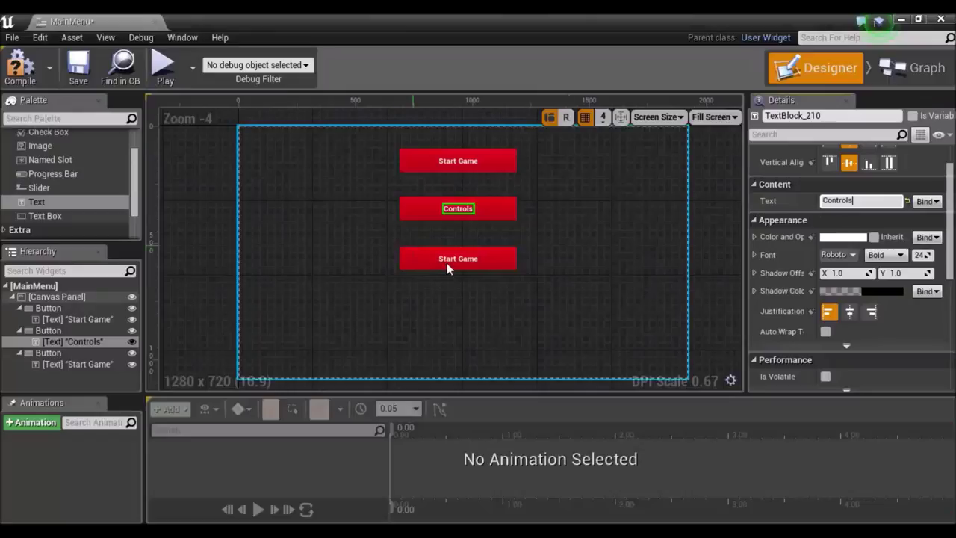
Change the bottom button's label text to 'Exit Game'.
{"action": "left_click", "coordinate": [449, 259]}
{"action": "left_click", "coordinate": [430, 262]}
{"action": "left_click", "coordinate": [442, 258]}
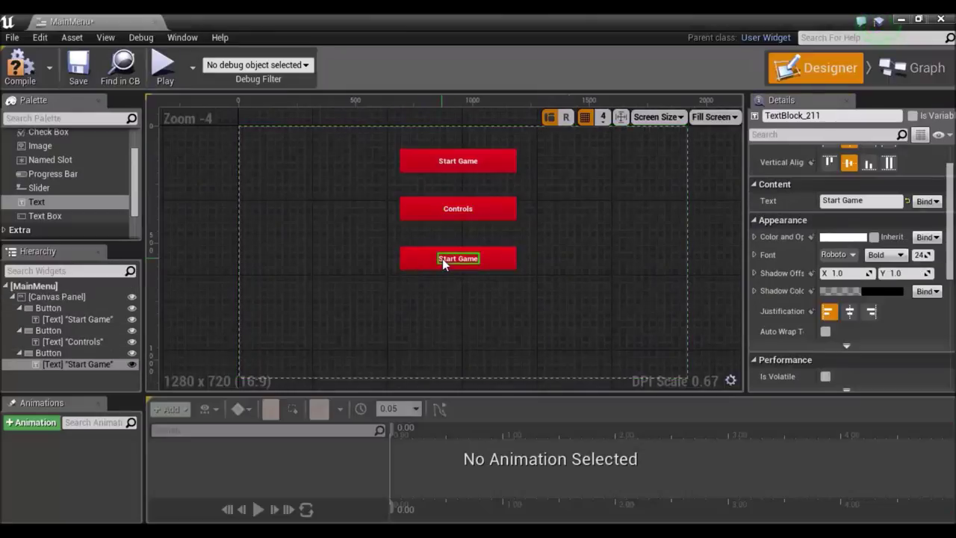
{"action": "double_click", "coordinate": [838, 200]}
{"action": "type", "text": "Exi"}
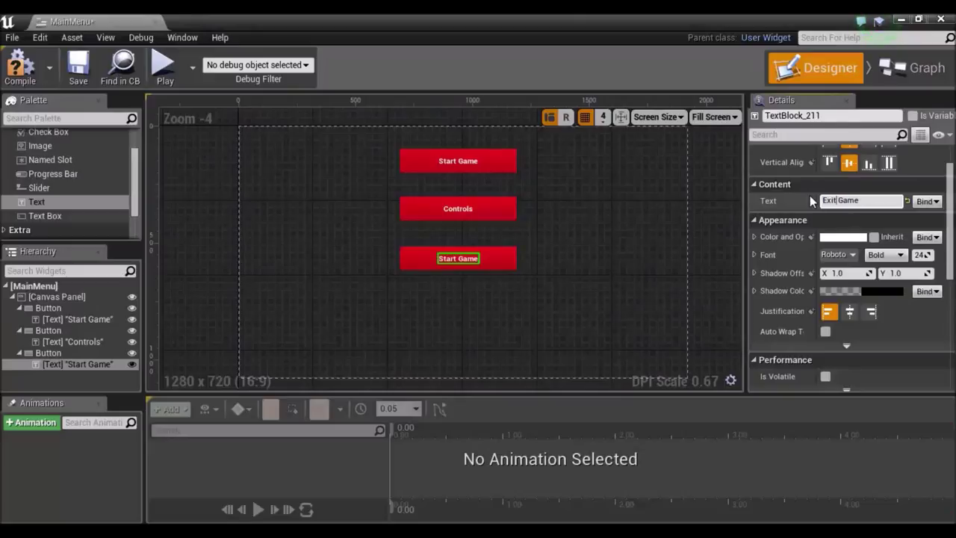
{"action": "key", "text": "Return"}
{"action": "left_click", "coordinate": [649, 310]}
{"action": "scroll", "coordinate": [553, 302], "scroll_direction": "up", "scroll_amount": 1}
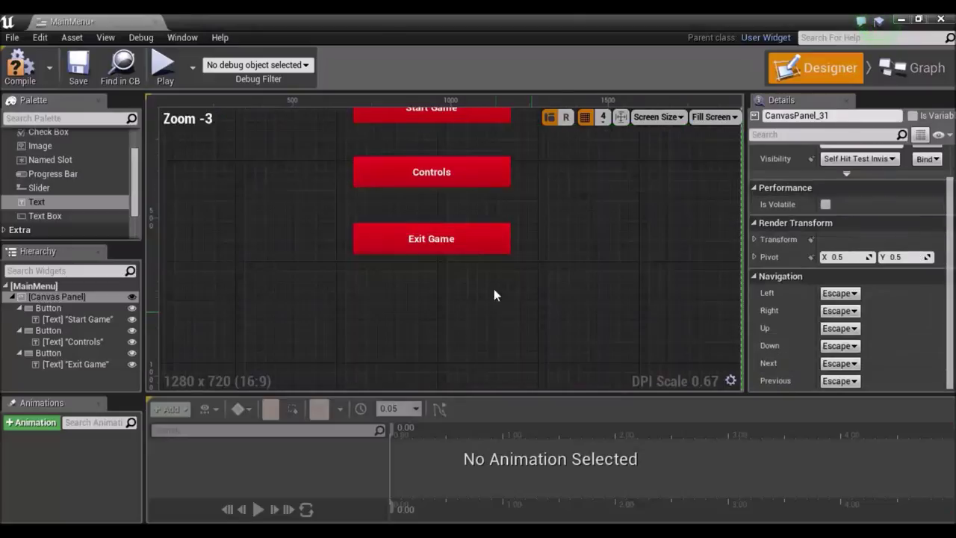
Add an Image widget at the canvas's top-left and stretch it across the canvas.
{"action": "scroll", "coordinate": [460, 198], "scroll_direction": "down", "scroll_amount": 1}
{"action": "right_click_drag", "start_coordinate": [541, 172], "coordinate": [542, 209]}
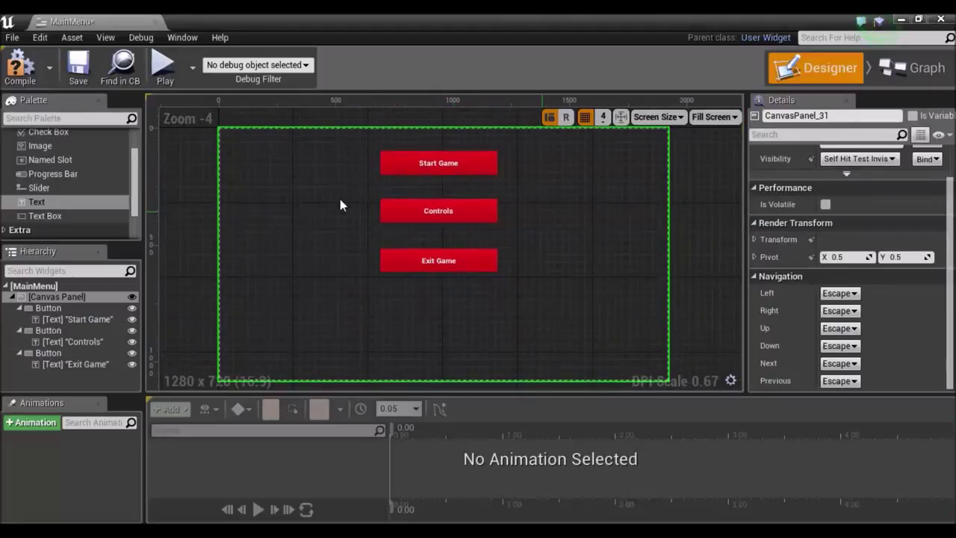
{"action": "scroll", "coordinate": [73, 199], "scroll_direction": "up", "scroll_amount": 3}
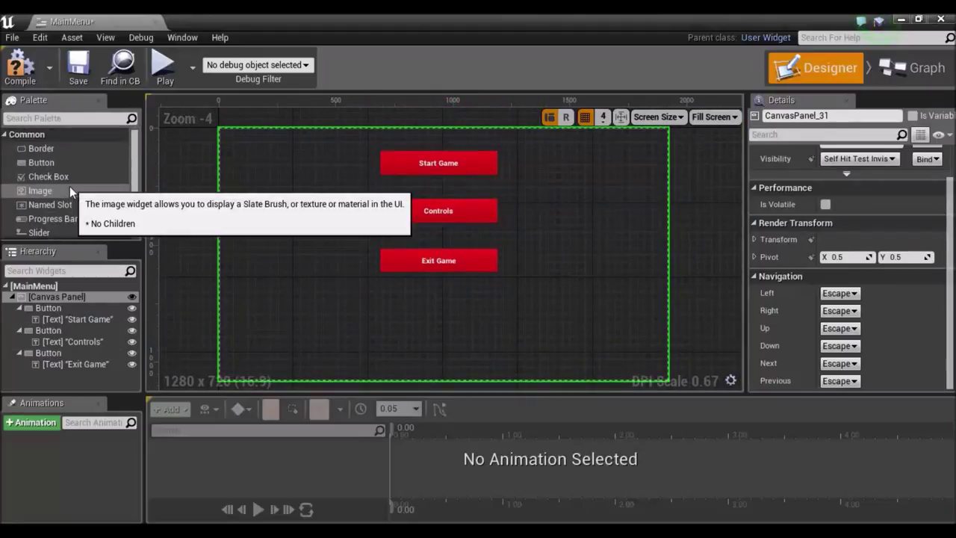
{"action": "left_click", "coordinate": [39, 193]}
{"action": "left_click_drag", "start_coordinate": [40, 193], "coordinate": [225, 140]}
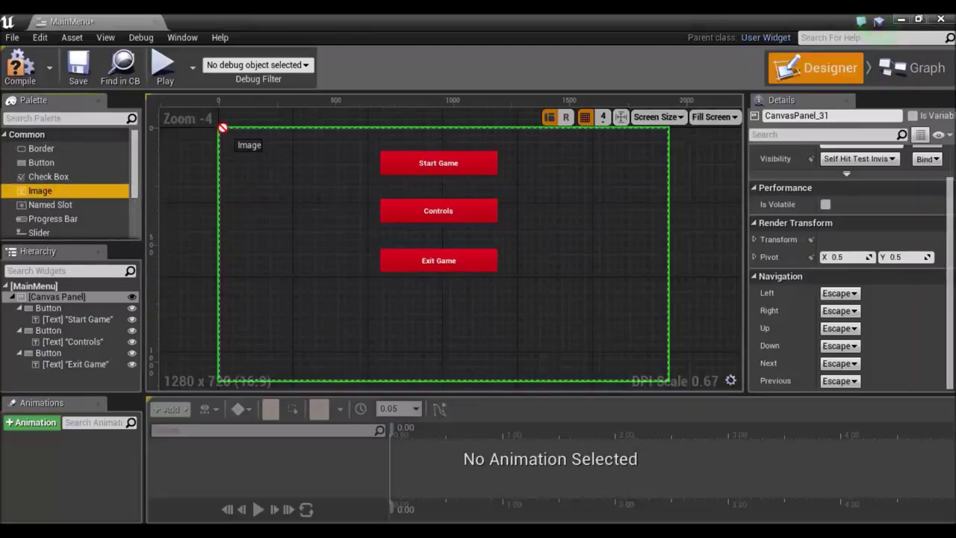
{"action": "left_click_drag", "start_coordinate": [226, 140], "coordinate": [668, 376]}
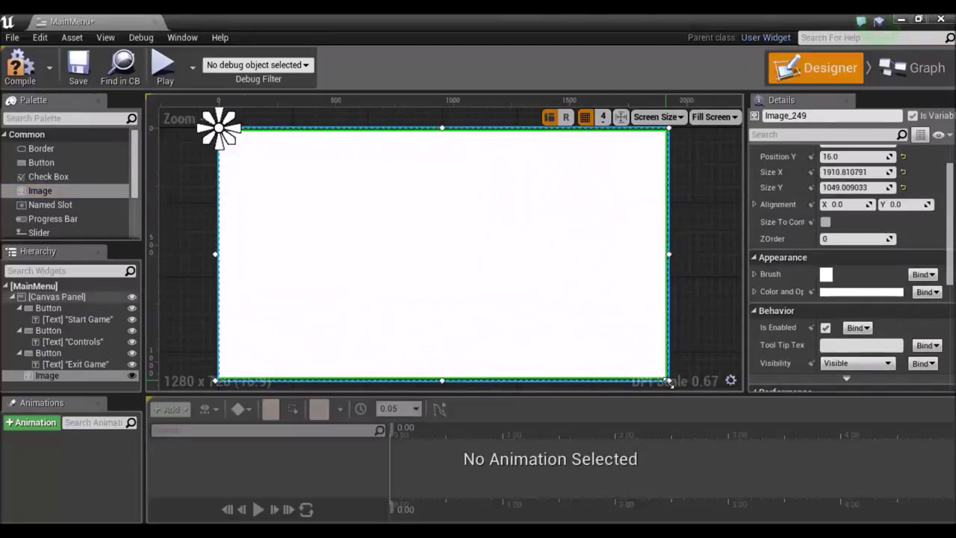
{"action": "left_click_drag", "start_coordinate": [668, 376], "coordinate": [671, 380]}
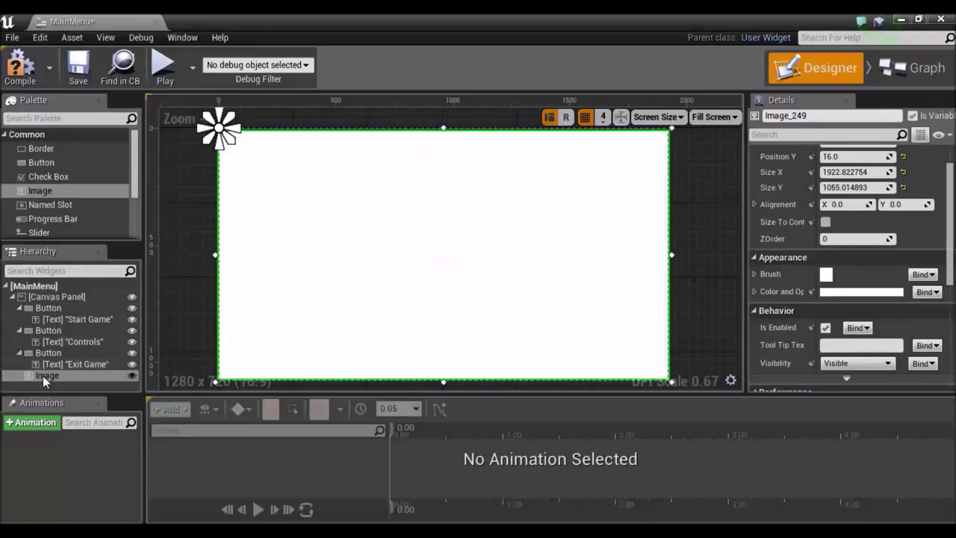
Move the Image first in the Hierarchy behind the buttons and extend it to the canvas top.
{"action": "left_click_drag", "start_coordinate": [42, 376], "coordinate": [48, 323]}
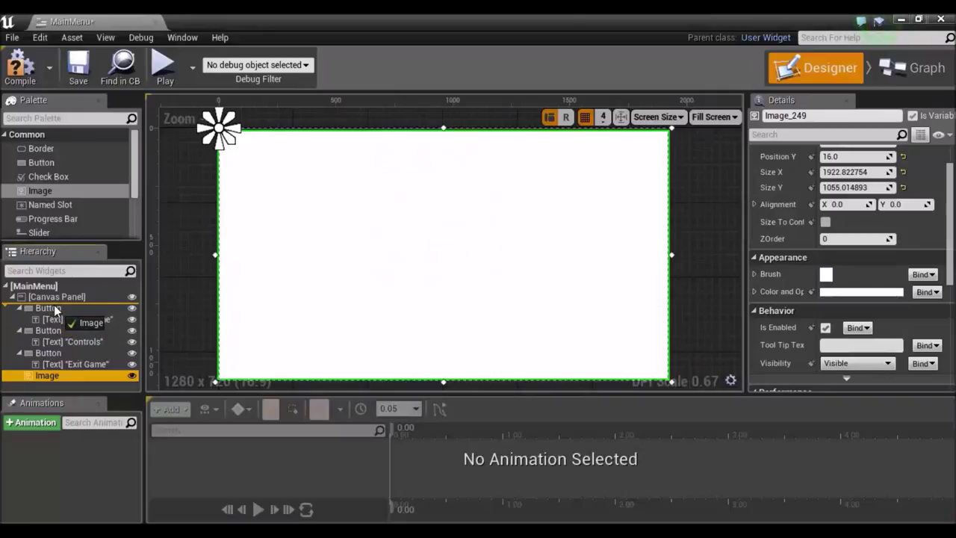
{"action": "left_click_drag", "start_coordinate": [48, 323], "coordinate": [54, 307]}
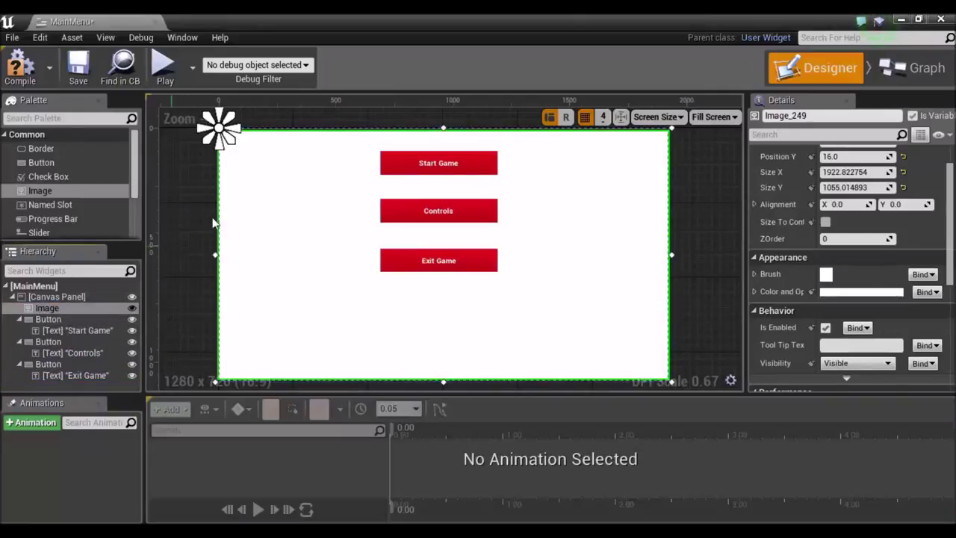
{"action": "left_click_drag", "start_coordinate": [444, 127], "coordinate": [444, 121]}
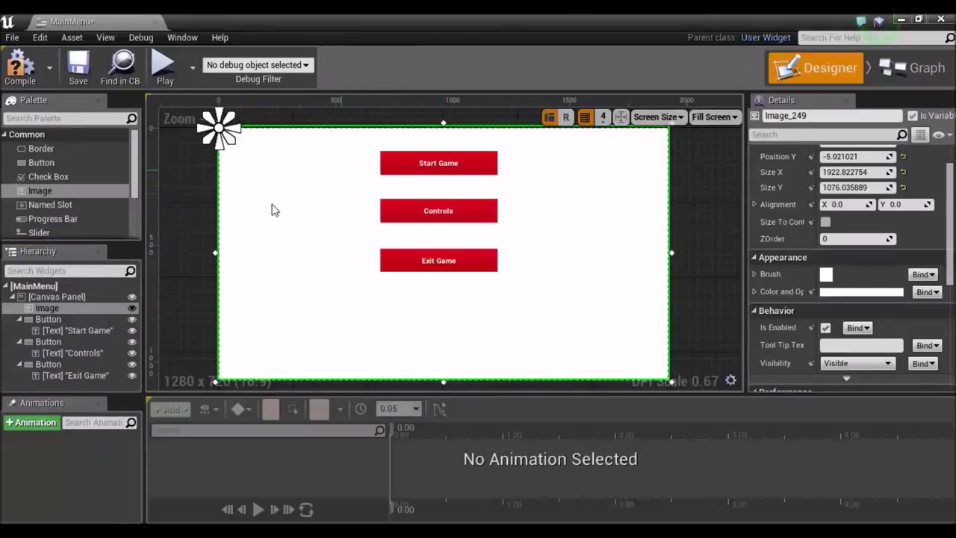
{"action": "left_click", "coordinate": [213, 241]}
Set the background Image's Color and Opacity to a bright blue.
{"action": "left_click", "coordinate": [329, 285]}
{"action": "left_click", "coordinate": [346, 196]}
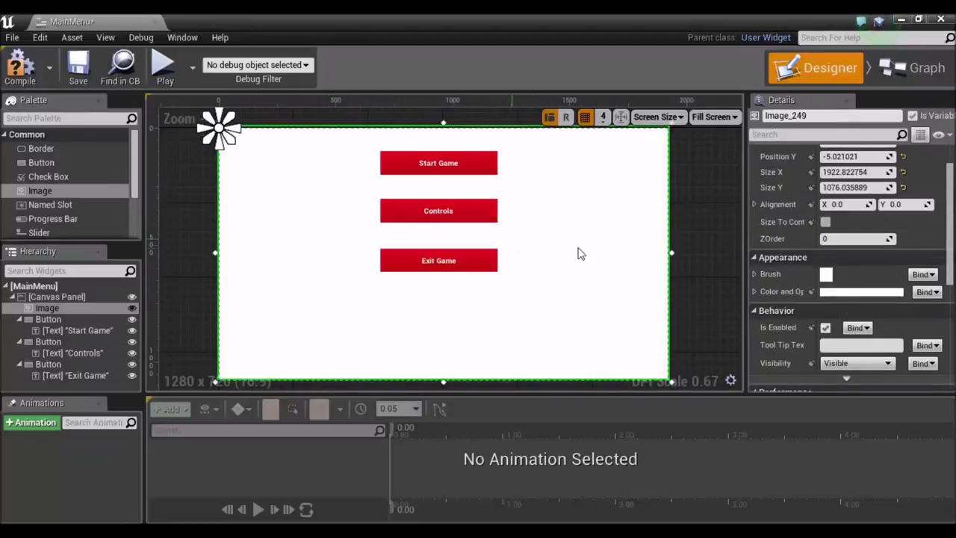
{"action": "scroll", "coordinate": [886, 237], "scroll_direction": "up", "scroll_amount": 2}
{"action": "scroll", "coordinate": [888, 235], "scroll_direction": "down", "scroll_amount": 3}
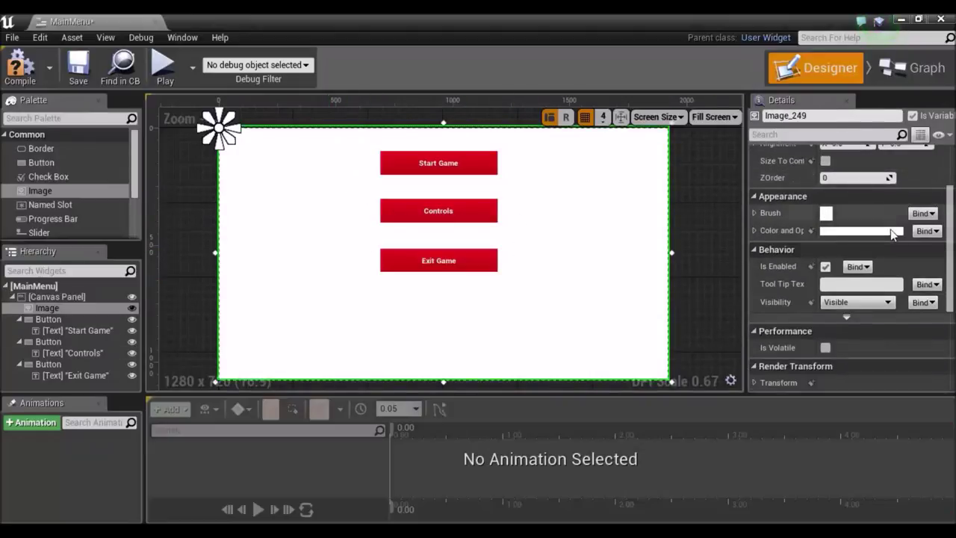
{"action": "scroll", "coordinate": [890, 235], "scroll_direction": "down", "scroll_amount": 1}
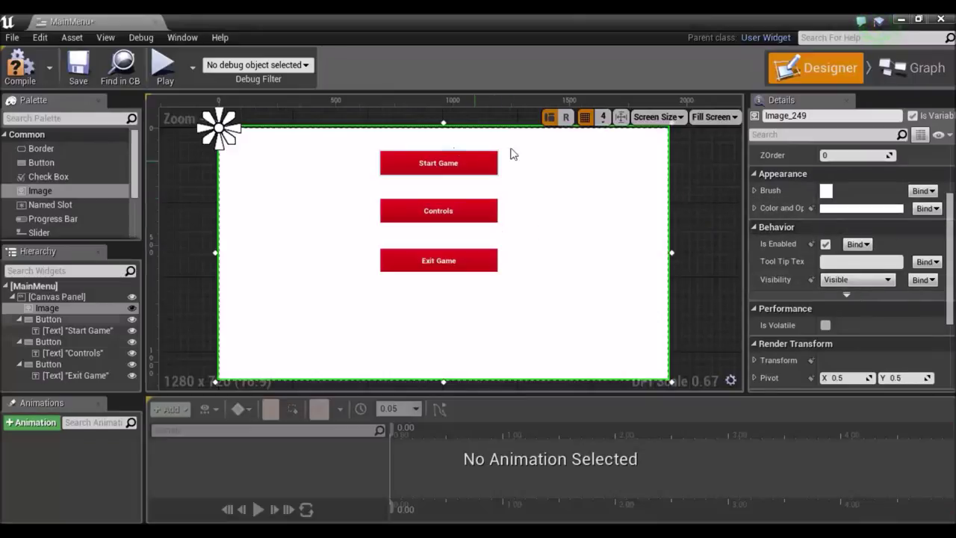
{"action": "mouse_move", "coordinate": [769, 267]}
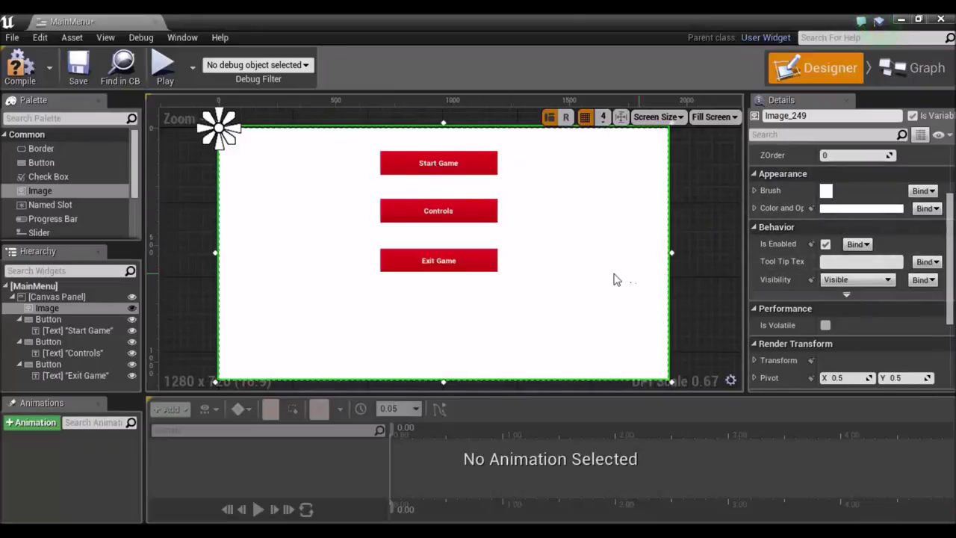
{"action": "scroll", "coordinate": [826, 246], "scroll_direction": "up", "scroll_amount": 1}
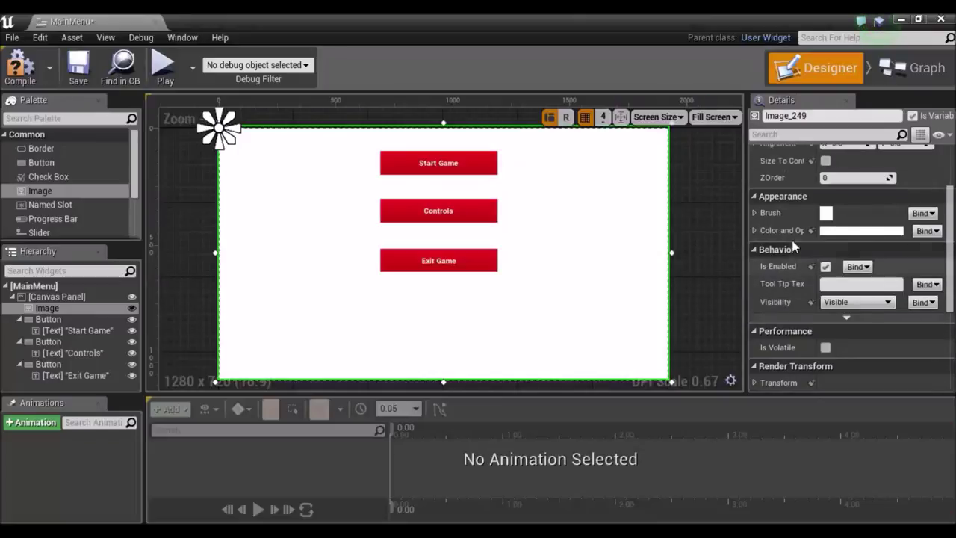
{"action": "left_click", "coordinate": [884, 236]}
{"action": "mouse_move", "coordinate": [793, 310]}
{"action": "left_mouse_down"}
{"action": "mouse_move", "coordinate": [805, 312]}
{"action": "mouse_move", "coordinate": [710, 273]}
{"action": "mouse_move", "coordinate": [712, 251]}
{"action": "left_mouse_up"}
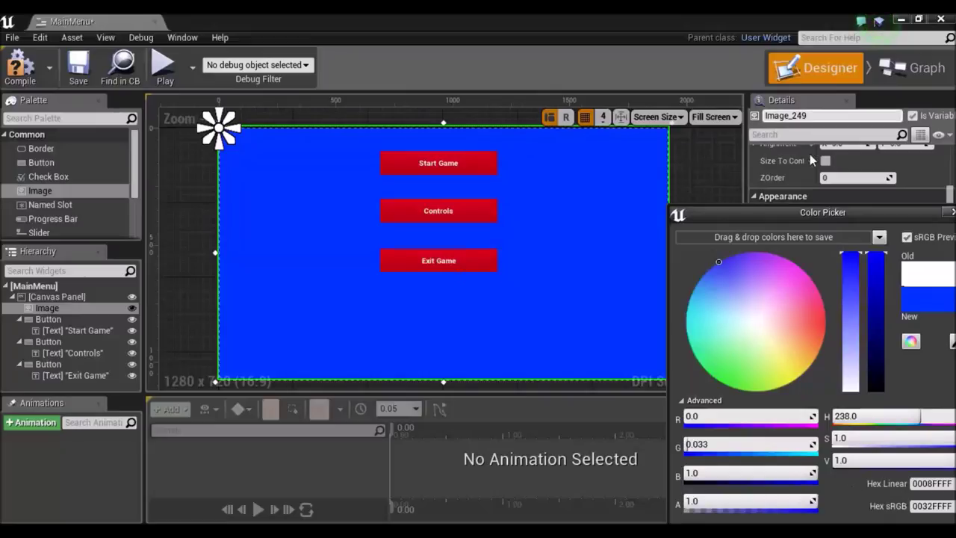
{"action": "left_click_drag", "start_coordinate": [772, 210], "coordinate": [652, 174]}
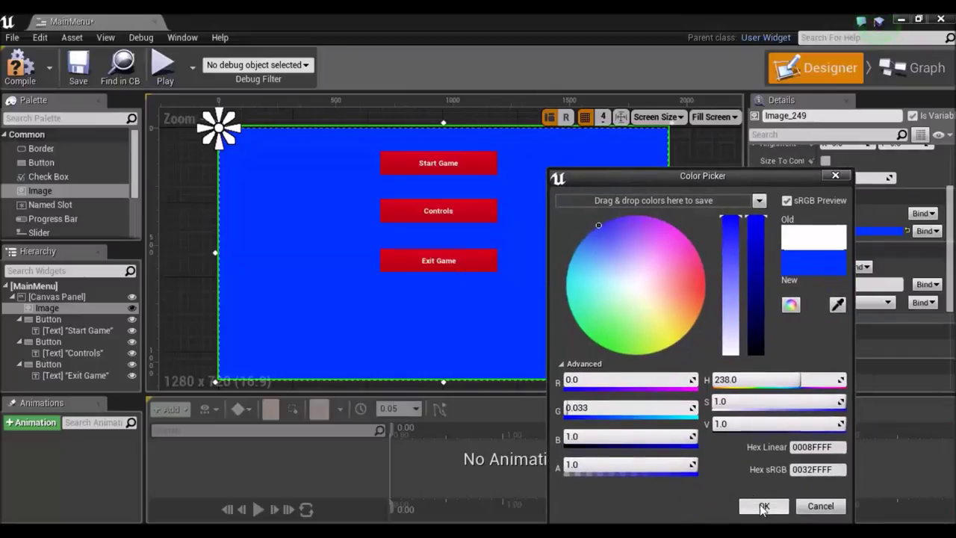
{"action": "left_click", "coordinate": [762, 508]}
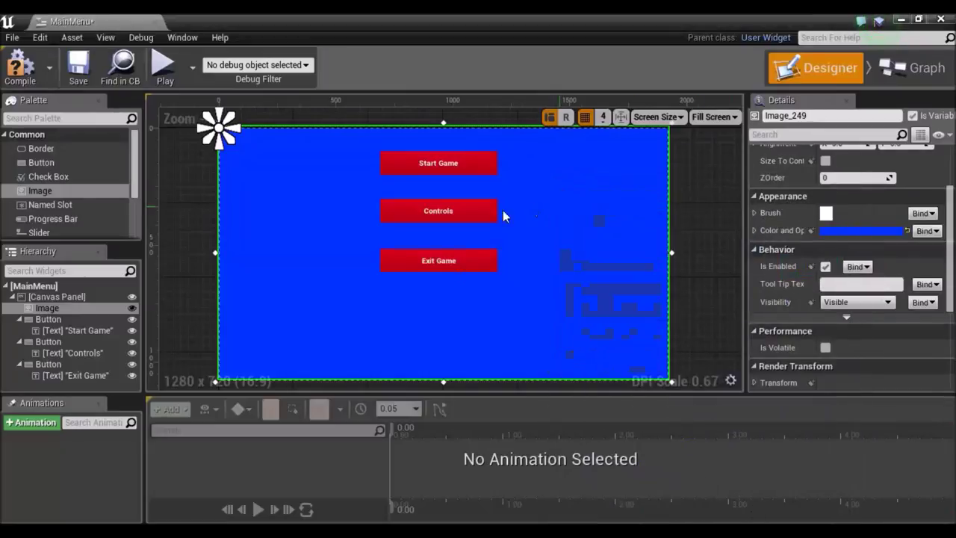
{"action": "left_click", "coordinate": [483, 169]}
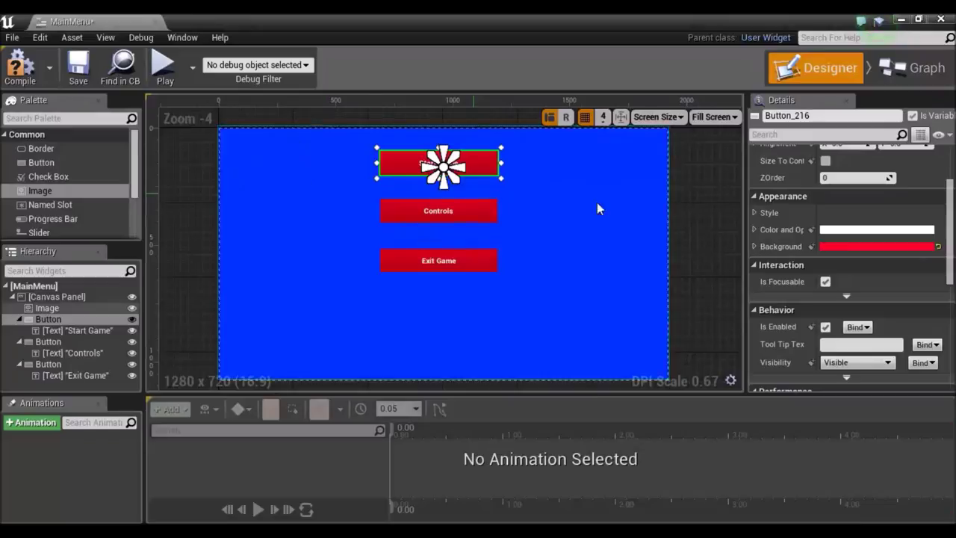
Add an OnClicked event for the Start Game button (Button_216) from its Details Events section.
{"action": "left_click", "coordinate": [710, 248]}
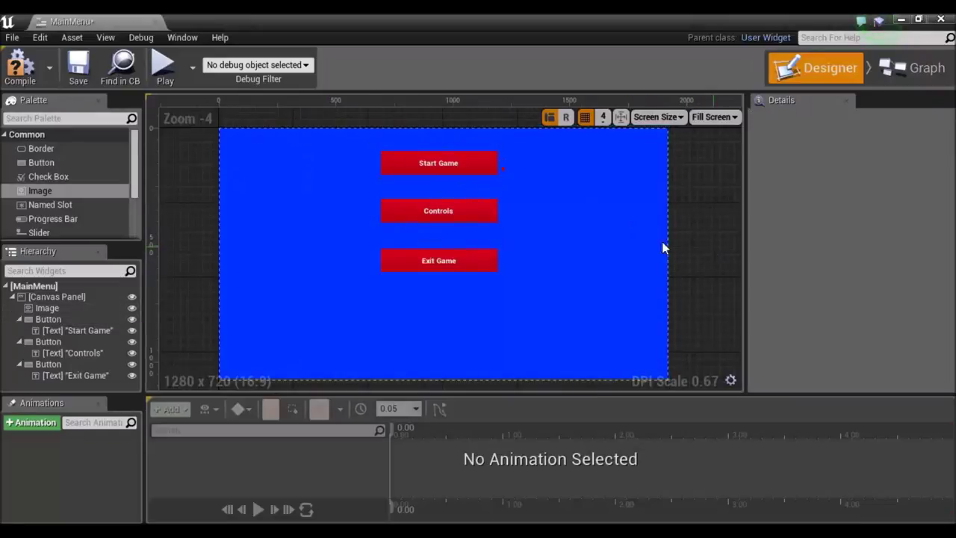
{"action": "left_click", "coordinate": [482, 171]}
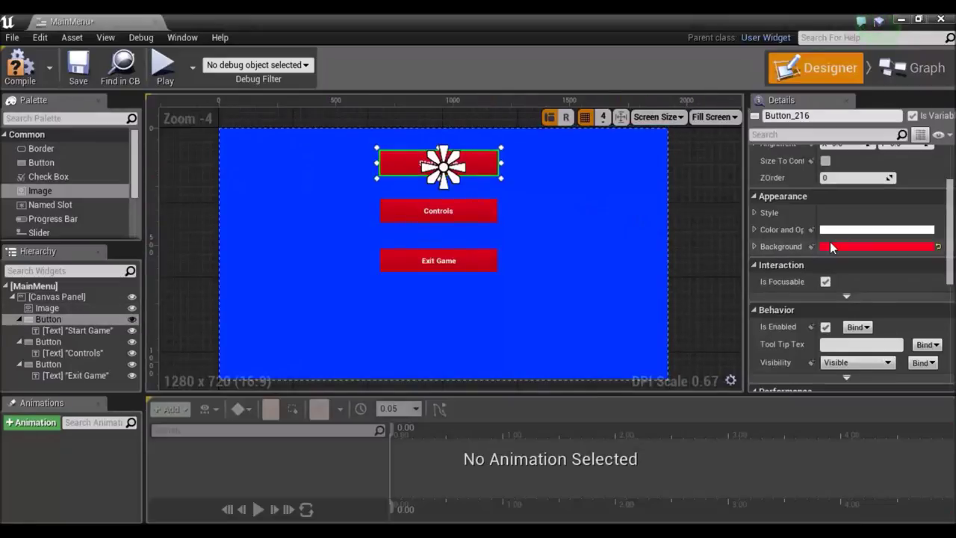
{"action": "scroll", "coordinate": [831, 246], "scroll_direction": "down", "scroll_amount": 3}
{"action": "scroll", "coordinate": [830, 247], "scroll_direction": "down", "scroll_amount": 2}
{"action": "scroll", "coordinate": [830, 248], "scroll_direction": "down", "scroll_amount": 2}
{"action": "scroll", "coordinate": [830, 247], "scroll_direction": "down", "scroll_amount": 1}
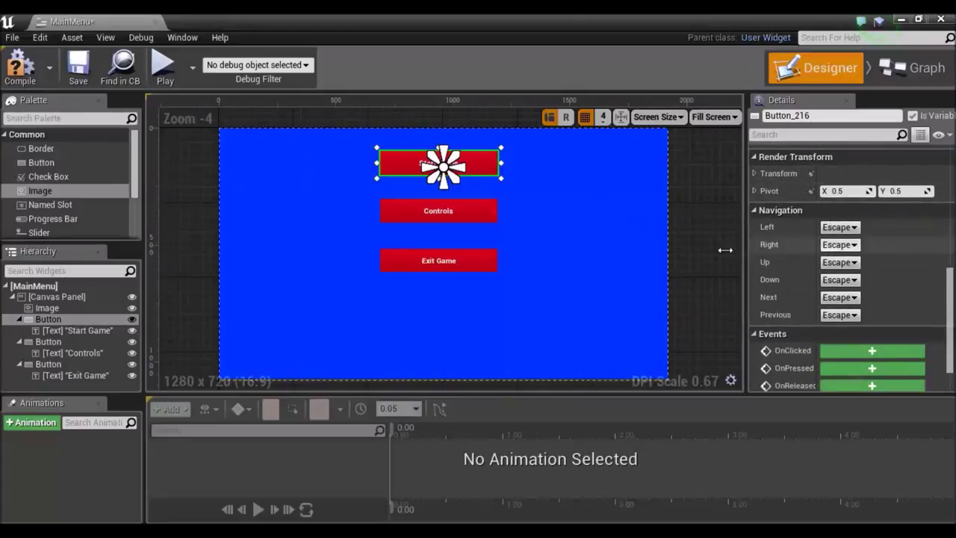
{"action": "left_click", "coordinate": [696, 202]}
{"action": "left_click", "coordinate": [474, 160]}
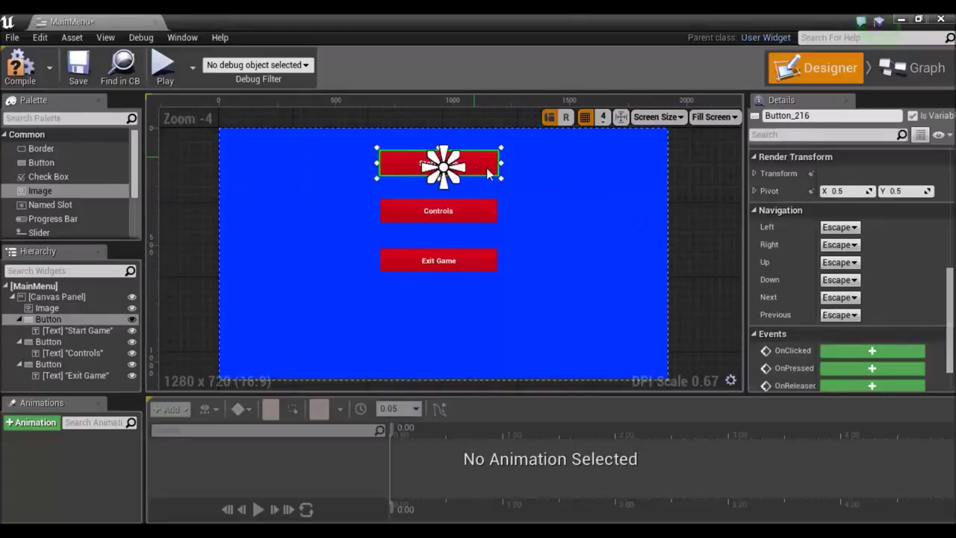
{"action": "scroll", "coordinate": [800, 254], "scroll_direction": "down", "scroll_amount": 1}
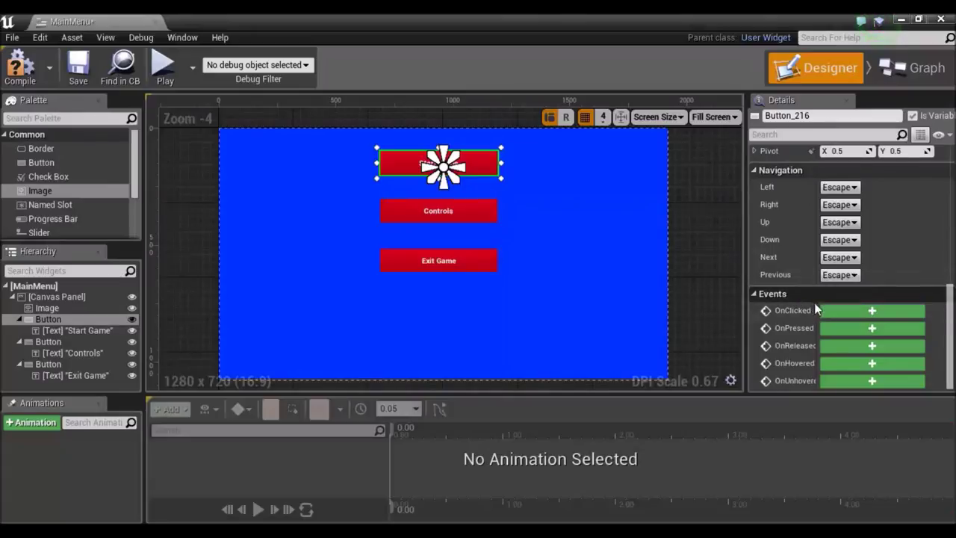
{"action": "left_click", "coordinate": [872, 311]}
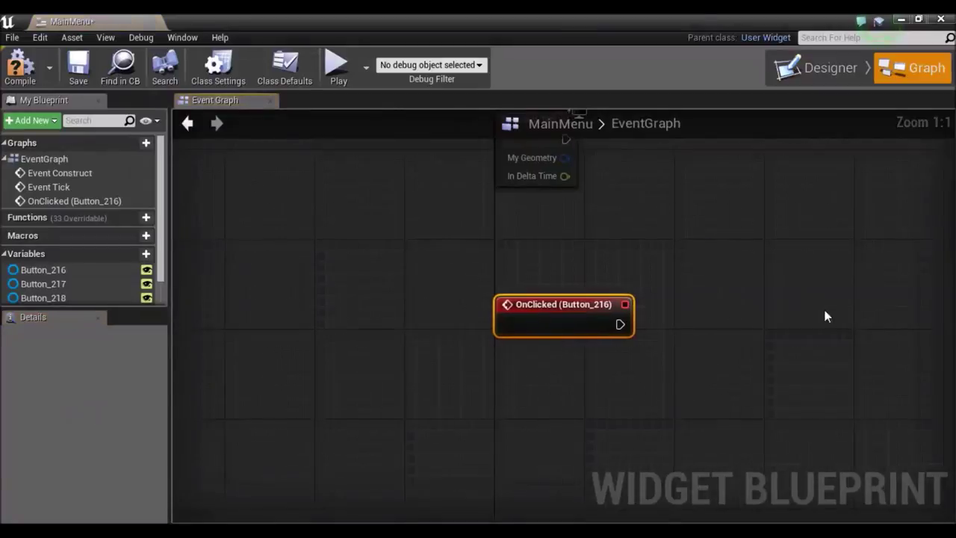
Attach an Open Level node to Start Game's OnClicked event, then return to the main level editor.
{"action": "right_click_drag", "start_coordinate": [783, 309], "coordinate": [631, 269]}
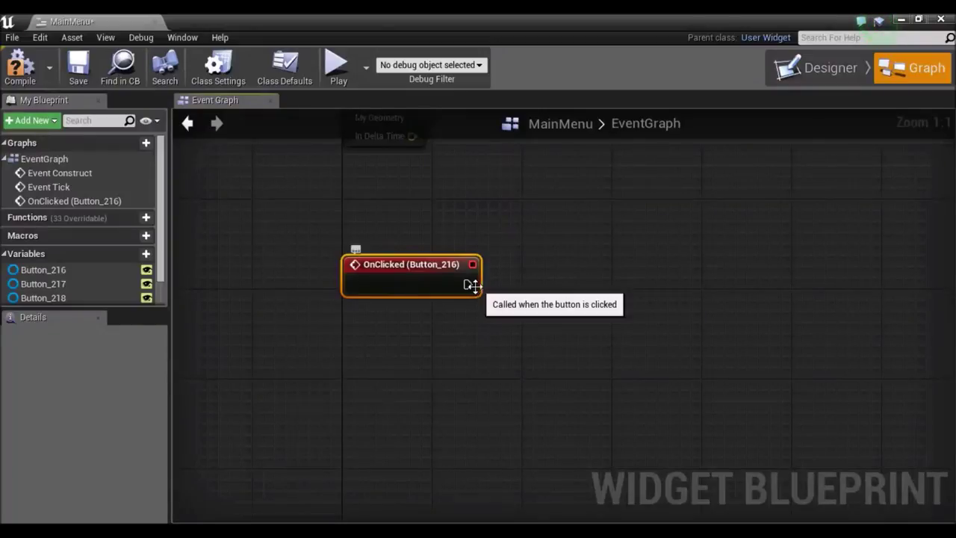
{"action": "left_click_drag", "start_coordinate": [474, 285], "coordinate": [628, 221]}
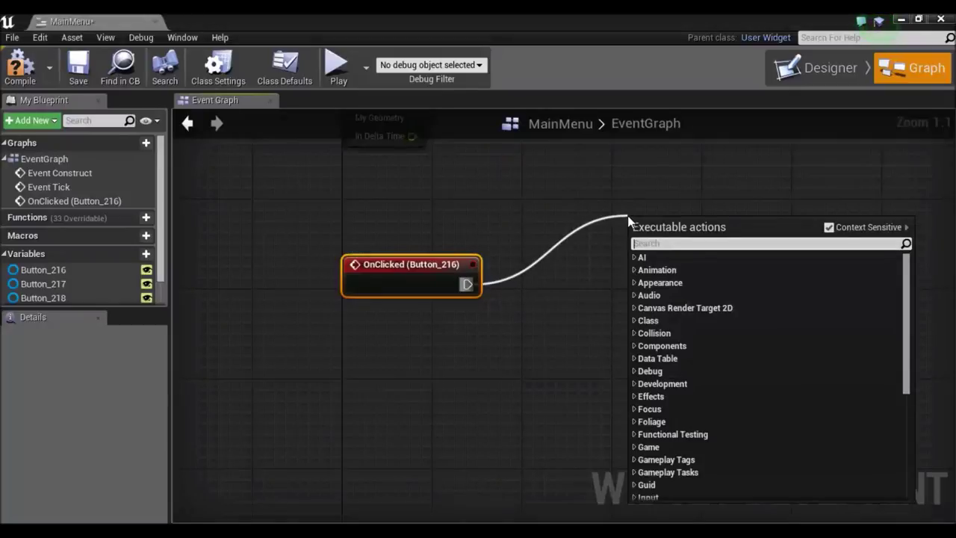
{"action": "type", "text": "open"}
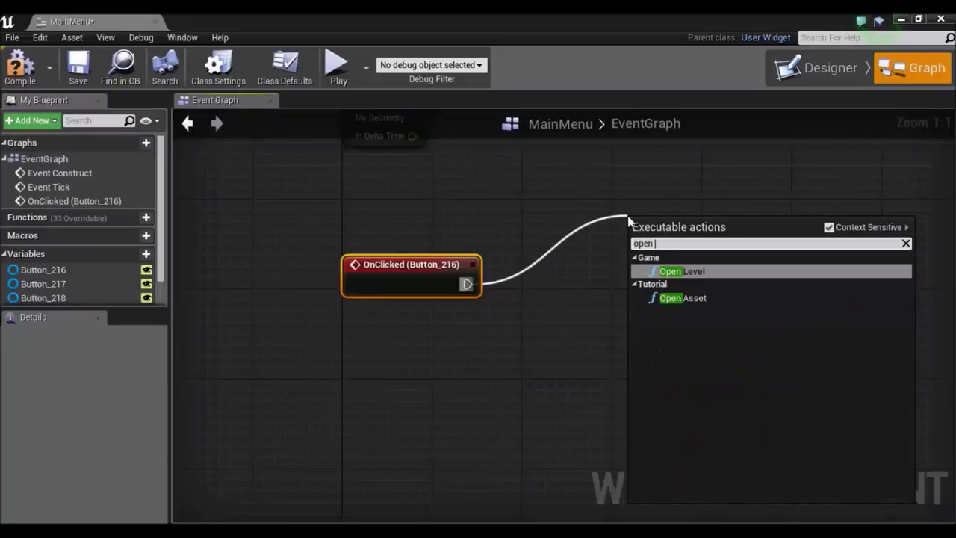
{"action": "key", "text": "Return"}
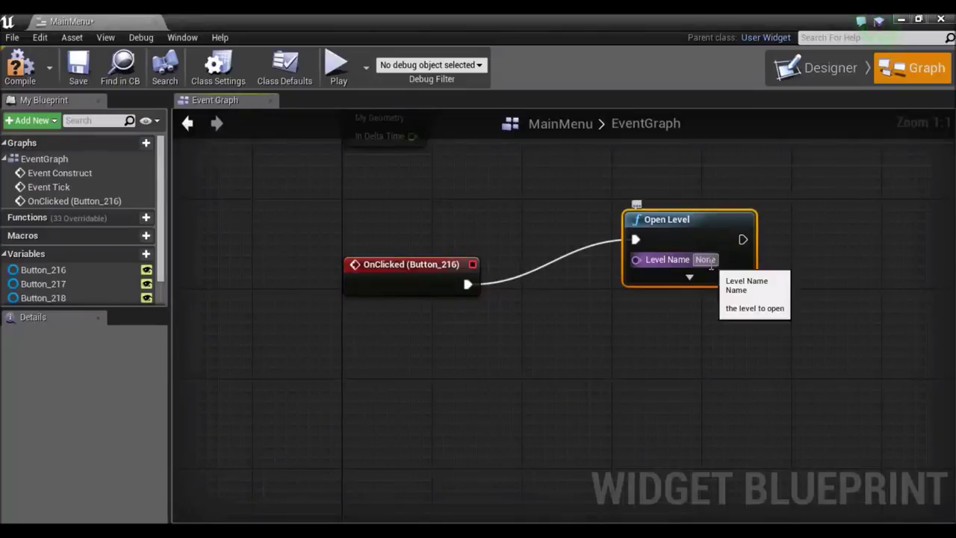
{"action": "left_click", "coordinate": [712, 265]}
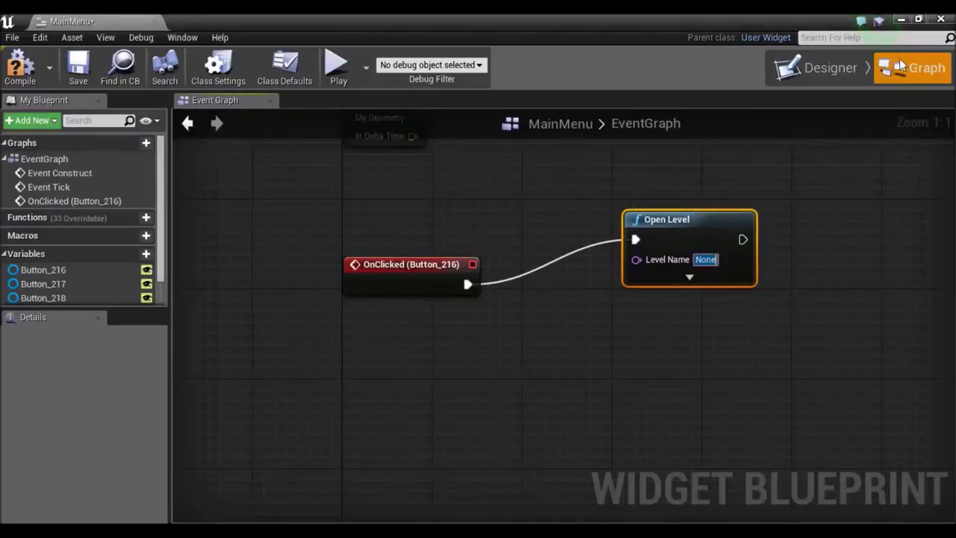
{"action": "left_click", "coordinate": [901, 20]}
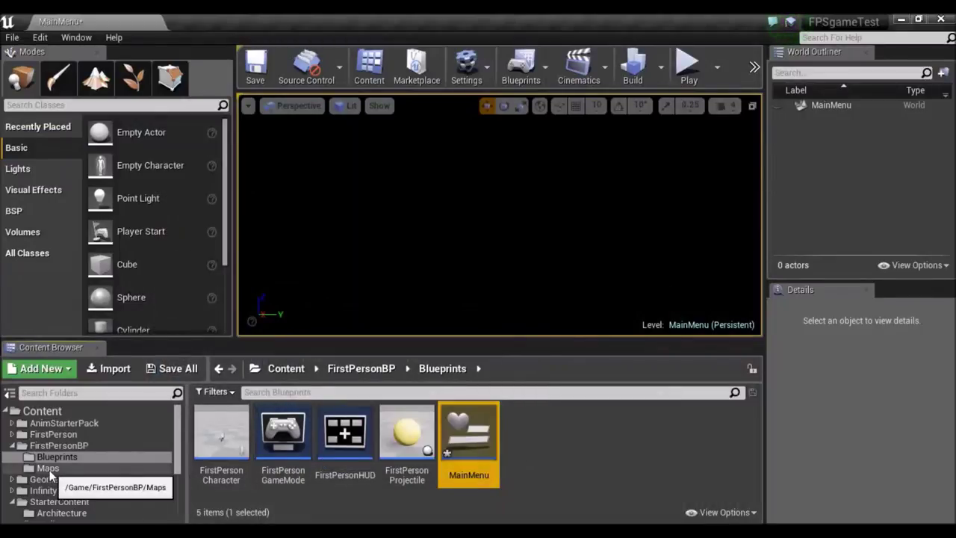
Check the exact name of FirstPersonExampleMap in the Maps folder, then return to the Open Level node in MainMenu.
{"action": "left_click", "coordinate": [47, 469]}
{"action": "left_click", "coordinate": [221, 474]}
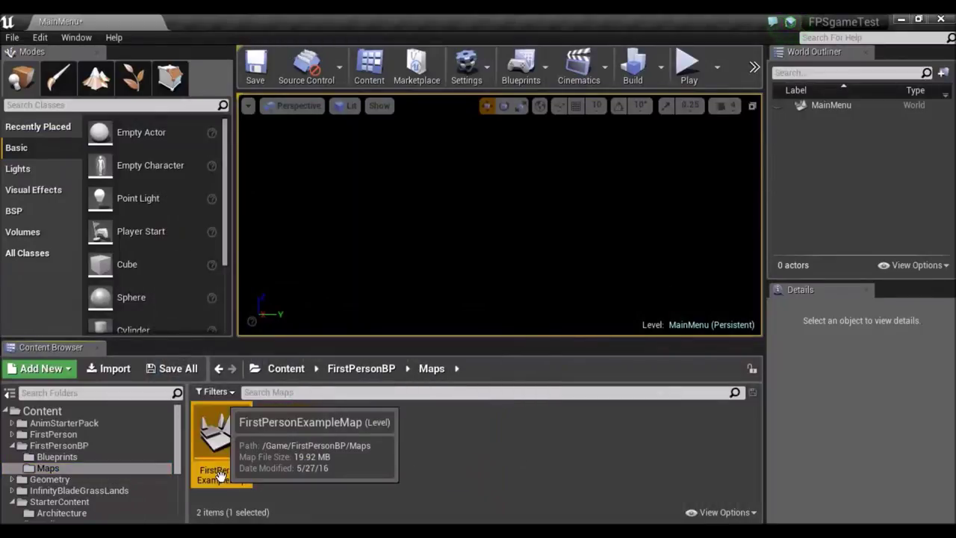
{"action": "left_click", "coordinate": [221, 475]}
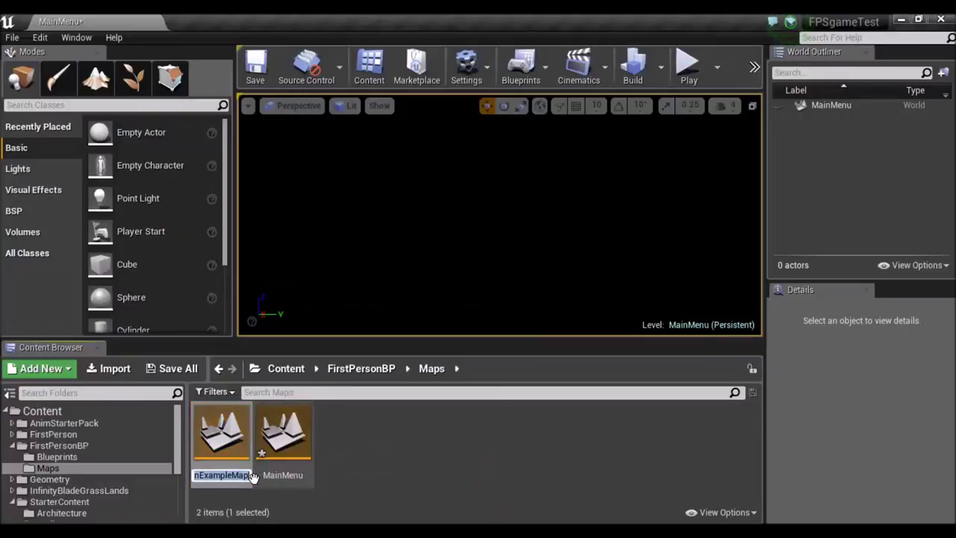
{"action": "left_click", "coordinate": [416, 480]}
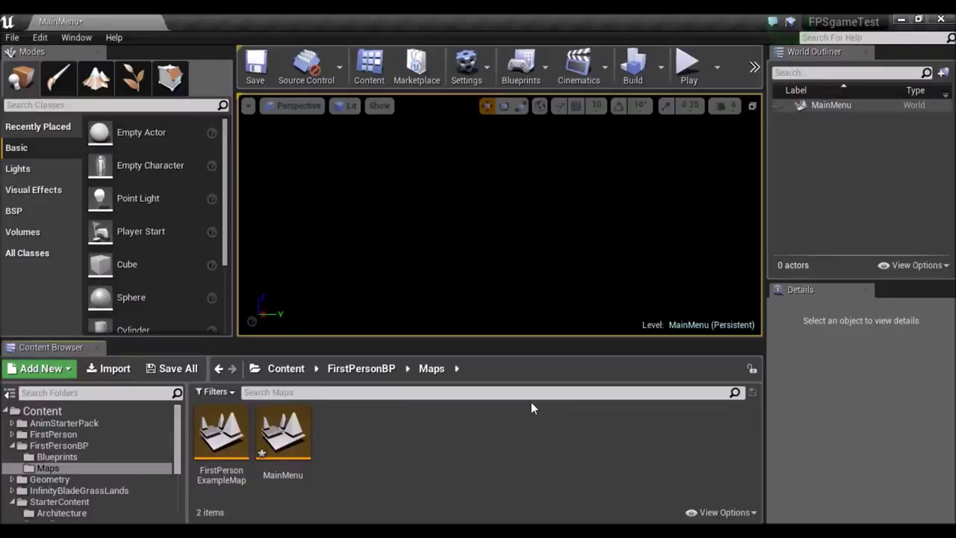
{"action": "key", "text": "alt+Tab"}
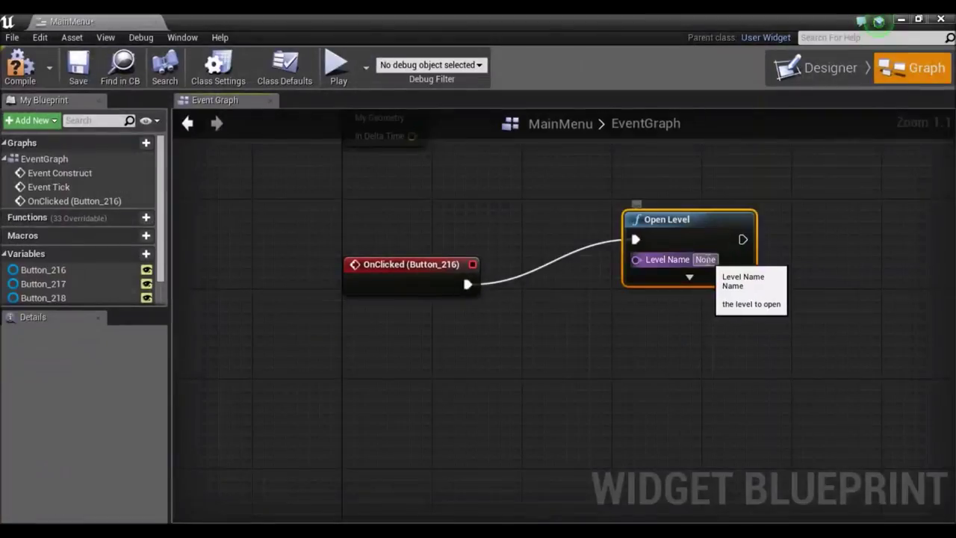
{"action": "left_click", "coordinate": [706, 259]}
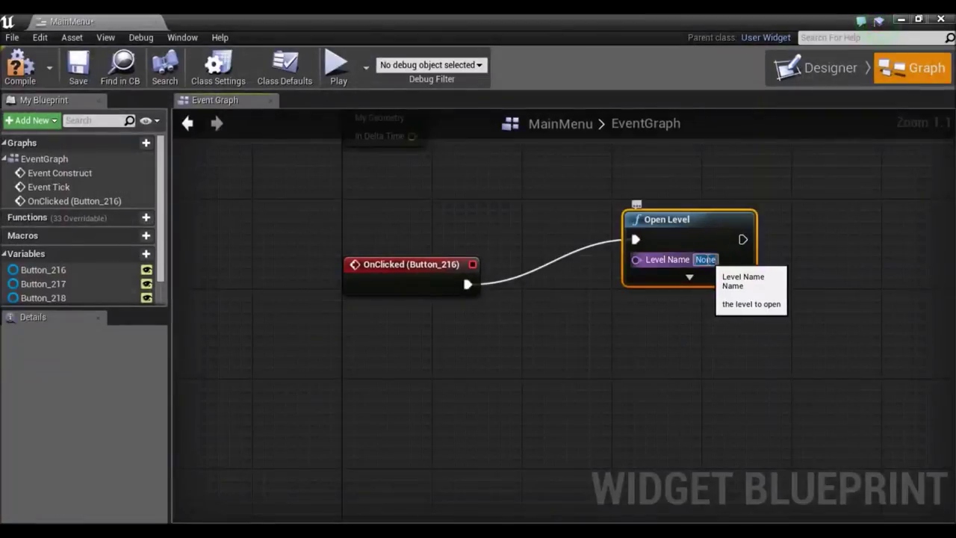
Set the Open Level node's Level Name to FirstPersonExampleMap.
{"action": "type", "text": "FirstPersonExampleMap"}
{"action": "key", "text": "Return"}
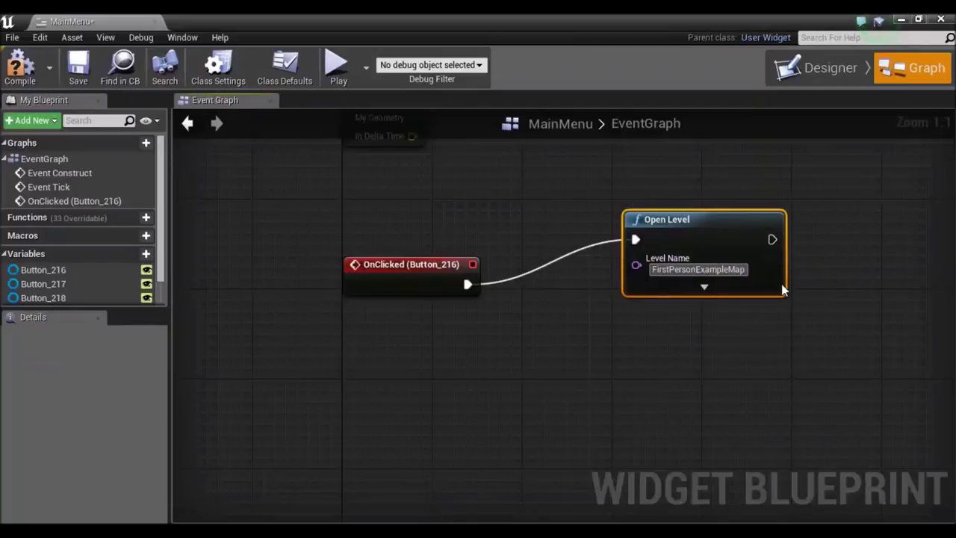
{"action": "left_click", "coordinate": [839, 307]}
Add a Remove from Parent node after Open Level and place it next to it.
{"action": "right_click_drag", "start_coordinate": [840, 296], "coordinate": [655, 302]}
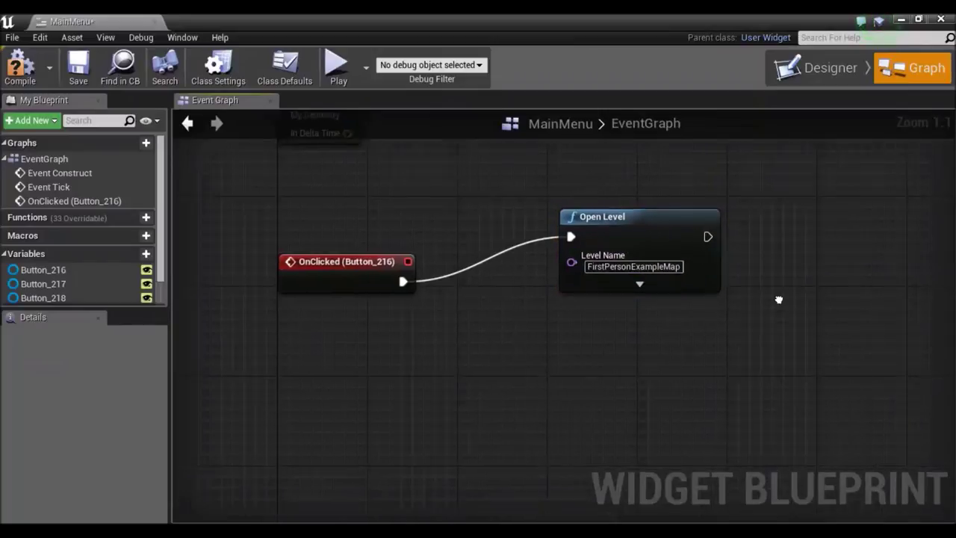
{"action": "left_click_drag", "start_coordinate": [585, 239], "coordinate": [774, 263]}
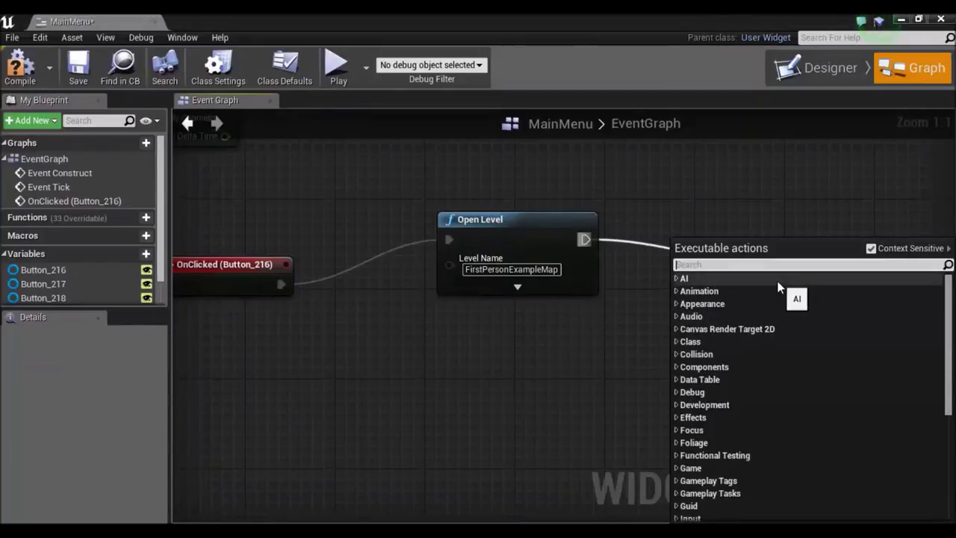
{"action": "type", "text": "remove"}
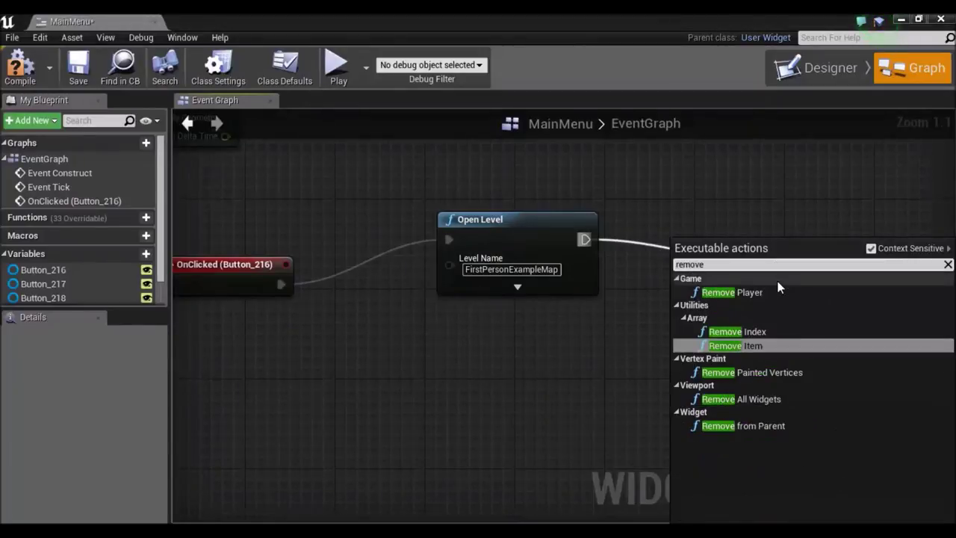
{"action": "left_click", "coordinate": [749, 427]}
{"action": "left_click_drag", "start_coordinate": [803, 293], "coordinate": [706, 258]}
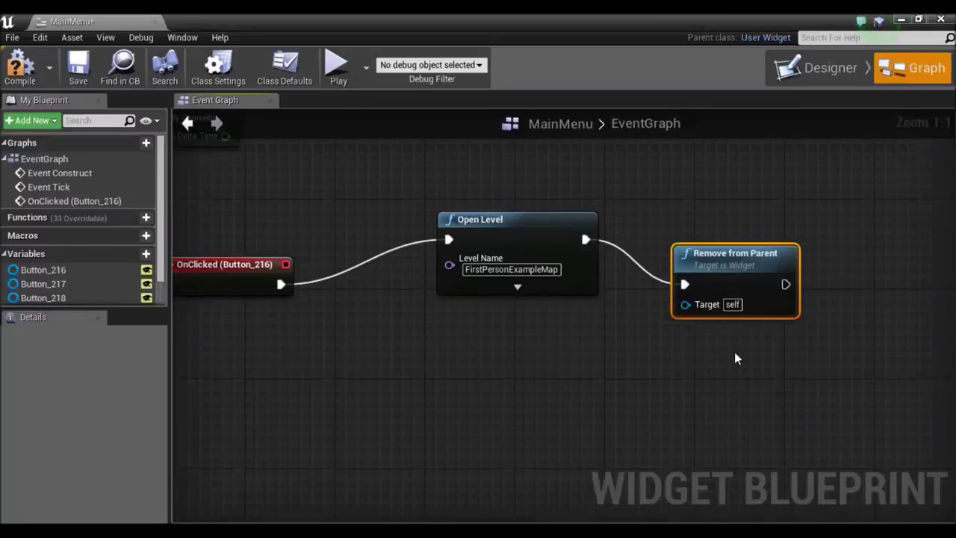
{"action": "right_click_drag", "start_coordinate": [745, 358], "coordinate": [700, 314]}
Add a Get Player Controller node to the MainMenu event graph.
{"action": "right_click", "coordinate": [663, 355]}
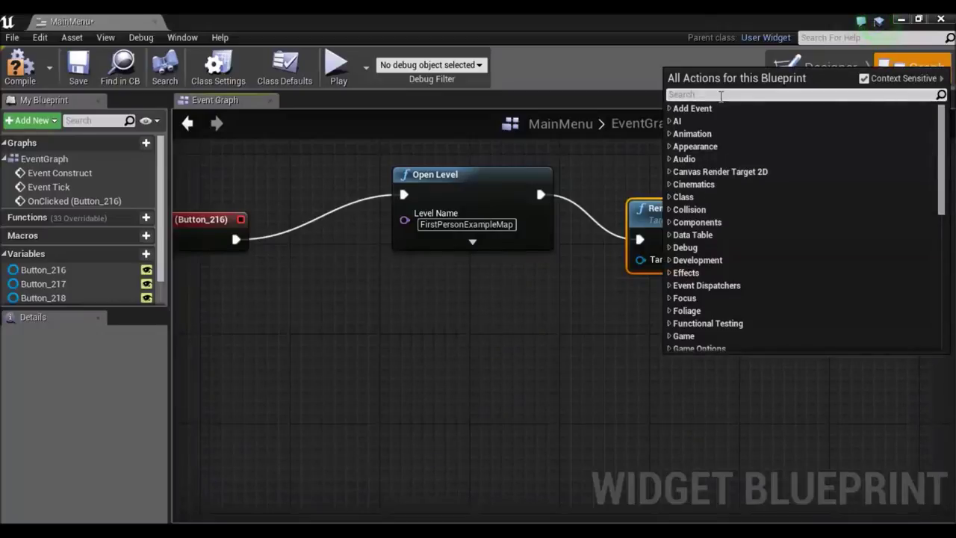
{"action": "type", "text": "get pla"}
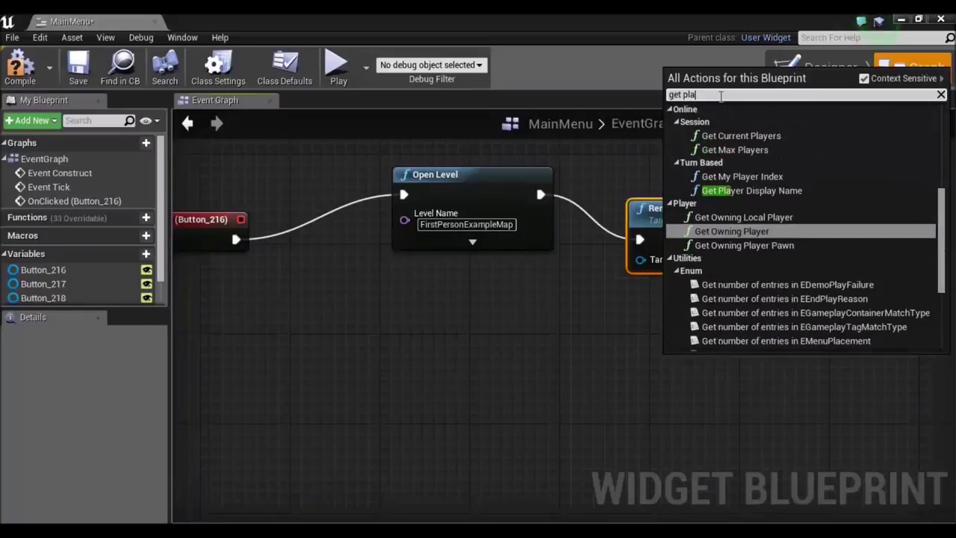
{"action": "type", "text": "ye"}
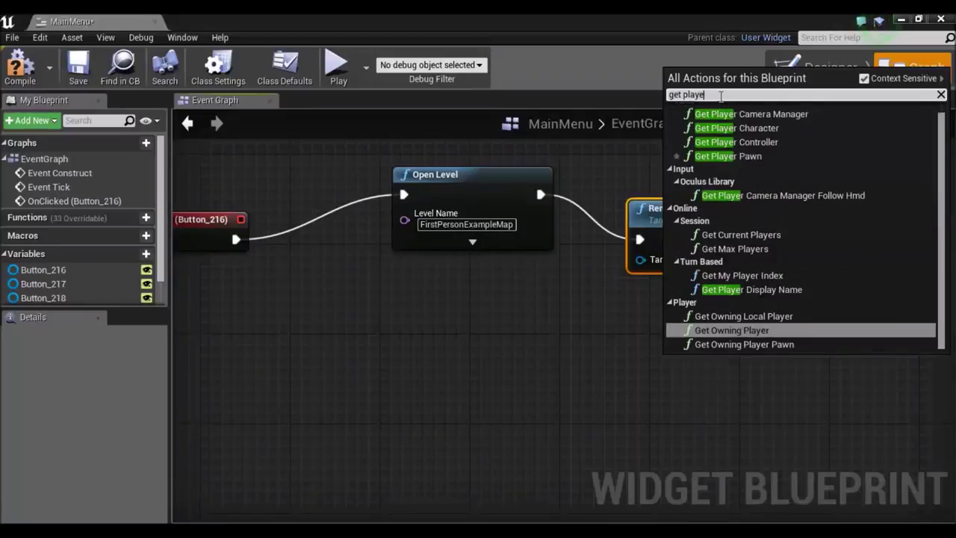
{"action": "type", "text": "r ci"}
{"action": "key", "text": "BackSpace"}
{"action": "type", "text": "o"}
{"action": "key", "text": "Return"}
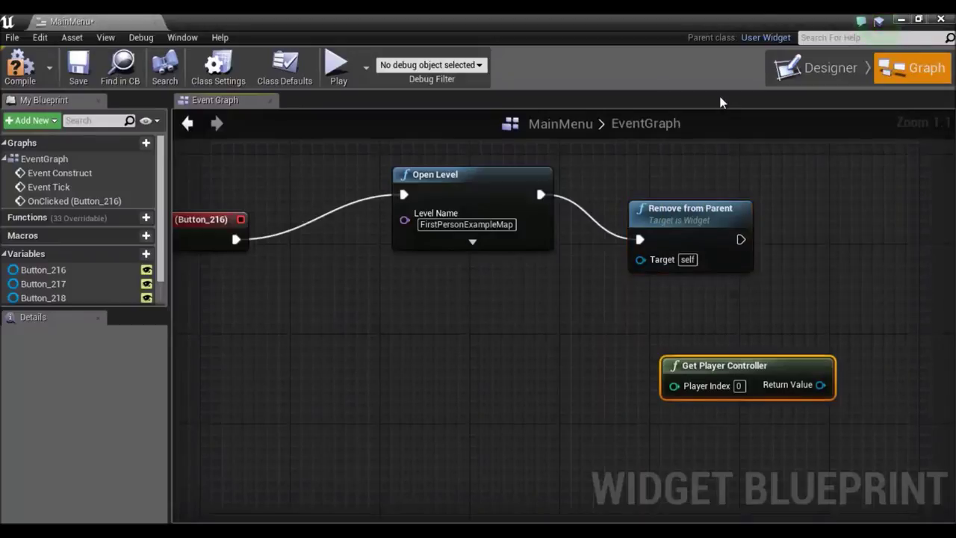
Create a SET Show Mouse Cursor node on the player controller and run it after Remove from Parent.
{"action": "left_click_drag", "start_coordinate": [687, 359], "coordinate": [654, 347]}
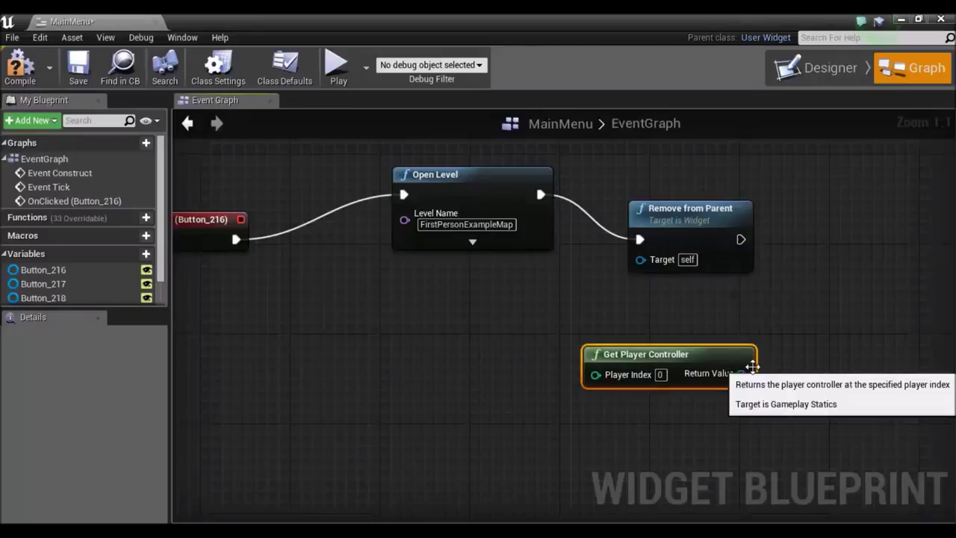
{"action": "mouse_move", "coordinate": [742, 374]}
{"action": "left_mouse_down"}
{"action": "mouse_move", "coordinate": [766, 366]}
{"action": "mouse_move", "coordinate": [797, 266]}
{"action": "left_mouse_up"}
{"action": "type", "text": "set mo"}
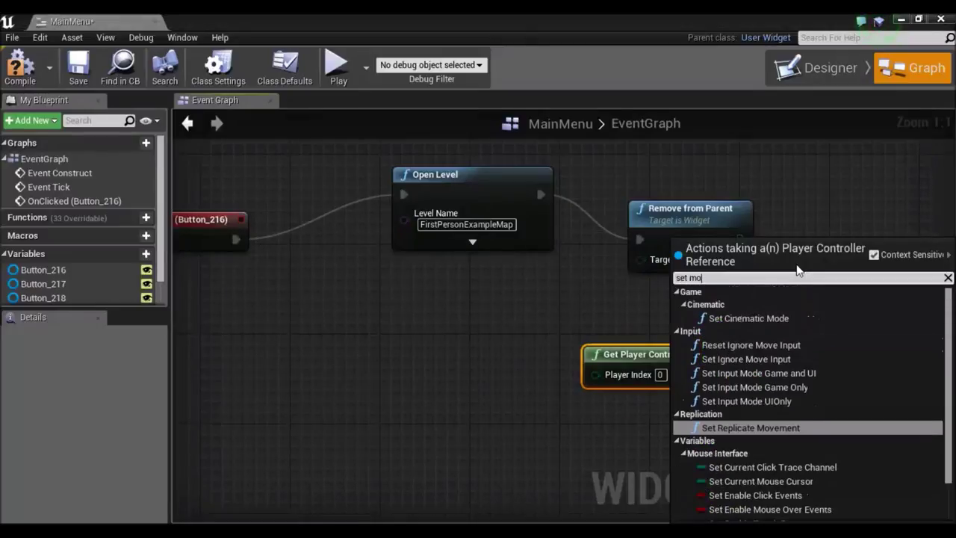
{"action": "type", "text": "u"}
{"action": "key", "text": "Up"}
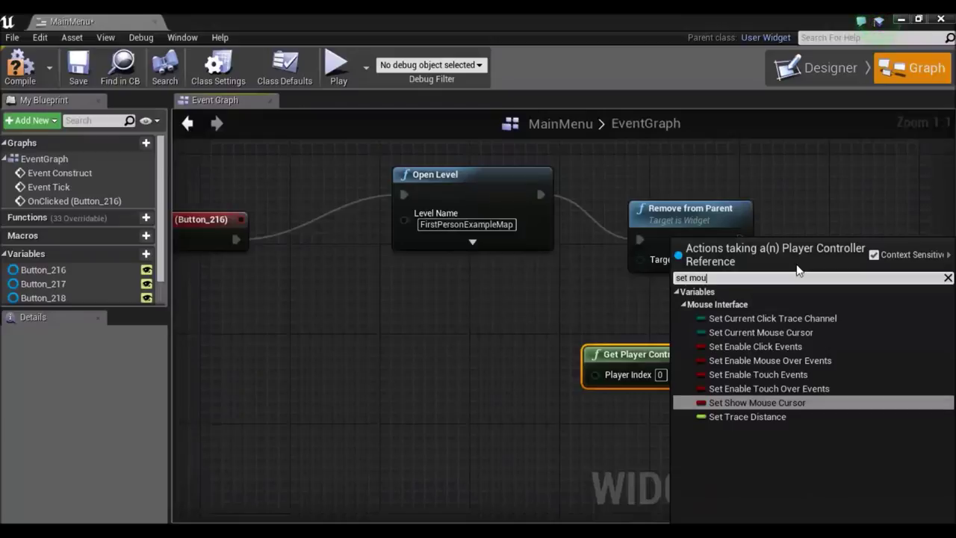
{"action": "key", "text": "Return"}
{"action": "mouse_move", "coordinate": [877, 270]}
{"action": "left_mouse_down"}
{"action": "mouse_move", "coordinate": [875, 236]}
{"action": "mouse_move", "coordinate": [885, 225]}
{"action": "left_mouse_up"}
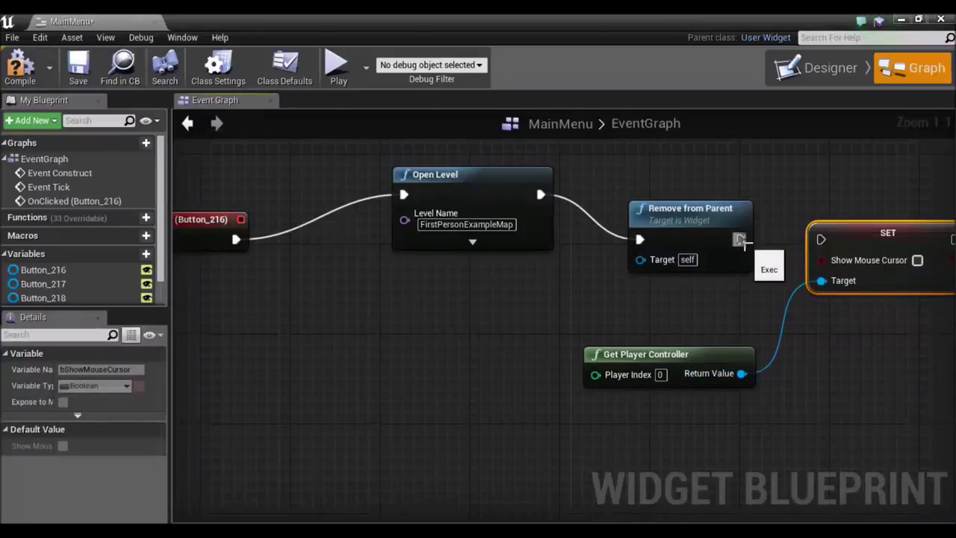
{"action": "left_click_drag", "start_coordinate": [740, 239], "coordinate": [822, 239]}
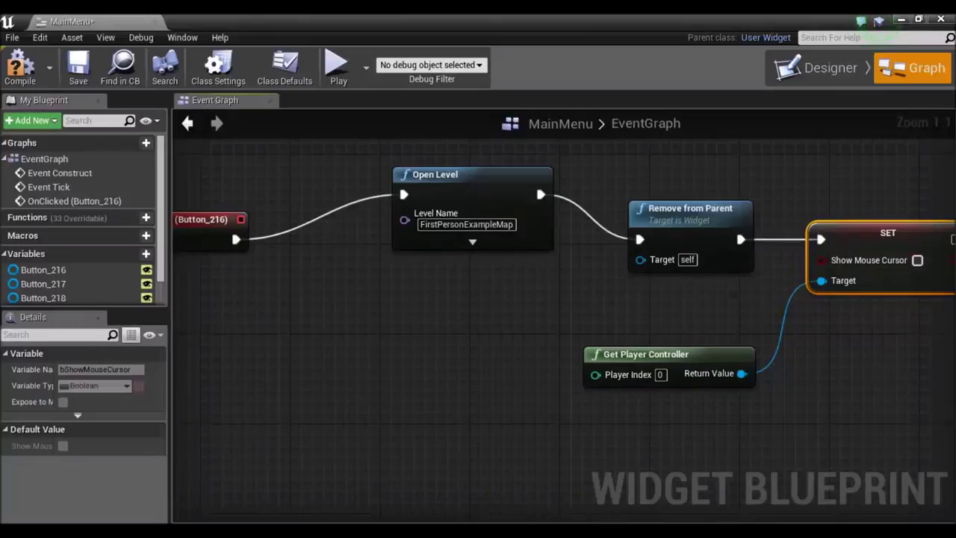
Compile the MainMenu blueprint.
{"action": "right_click_drag", "start_coordinate": [880, 328], "coordinate": [722, 309]}
{"action": "scroll", "coordinate": [721, 316], "scroll_direction": "down", "scroll_amount": 2}
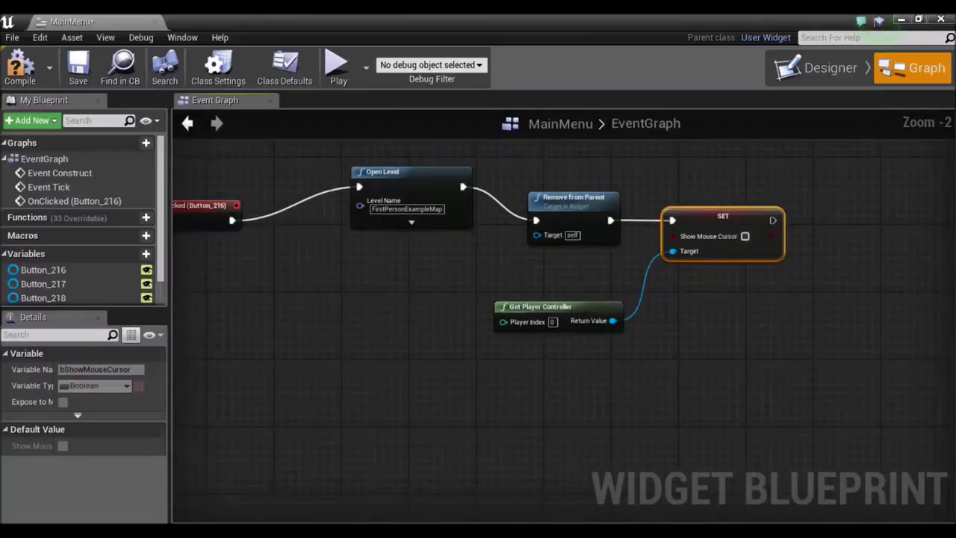
{"action": "right_click_drag", "start_coordinate": [362, 299], "coordinate": [452, 360]}
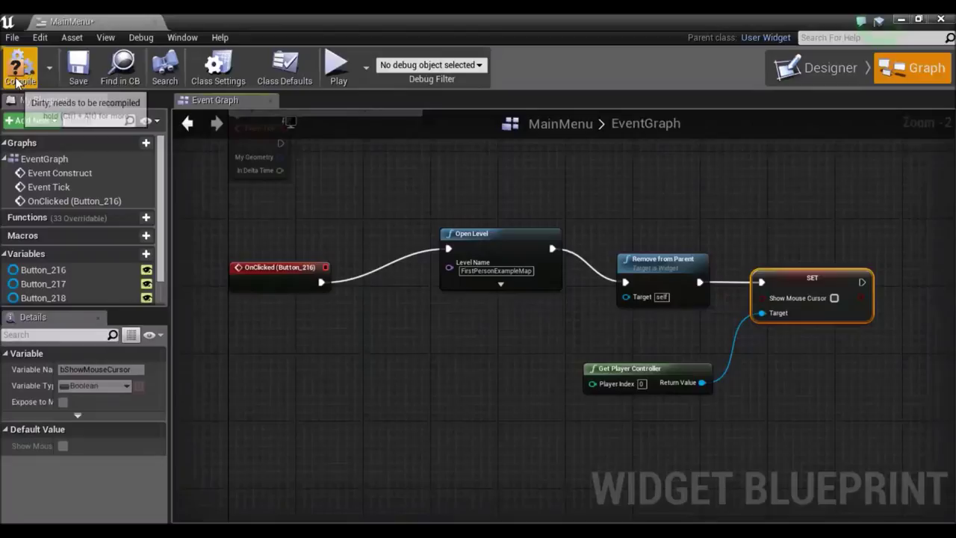
{"action": "left_click", "coordinate": [16, 81]}
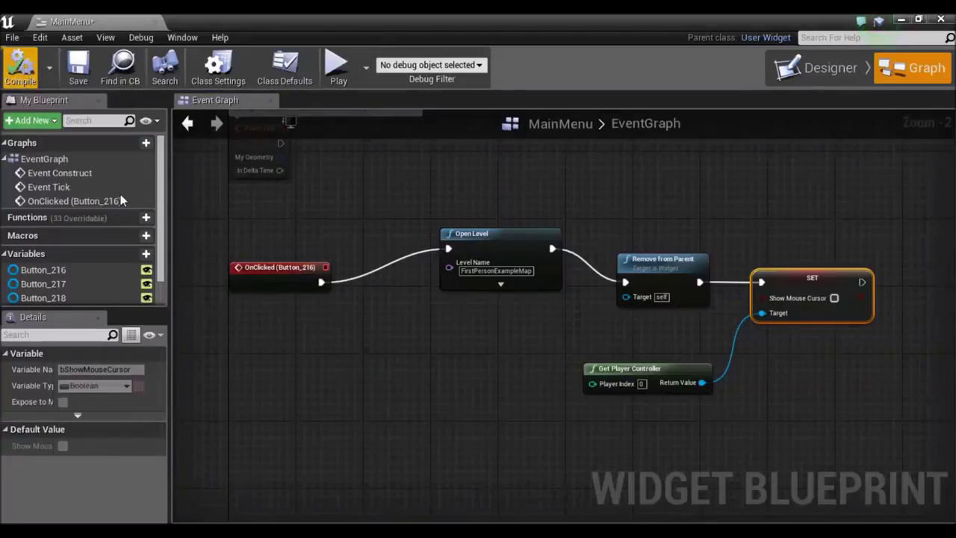
Add an OnClicked event for the Controls button from its Details Events section.
{"action": "left_click", "coordinate": [830, 76]}
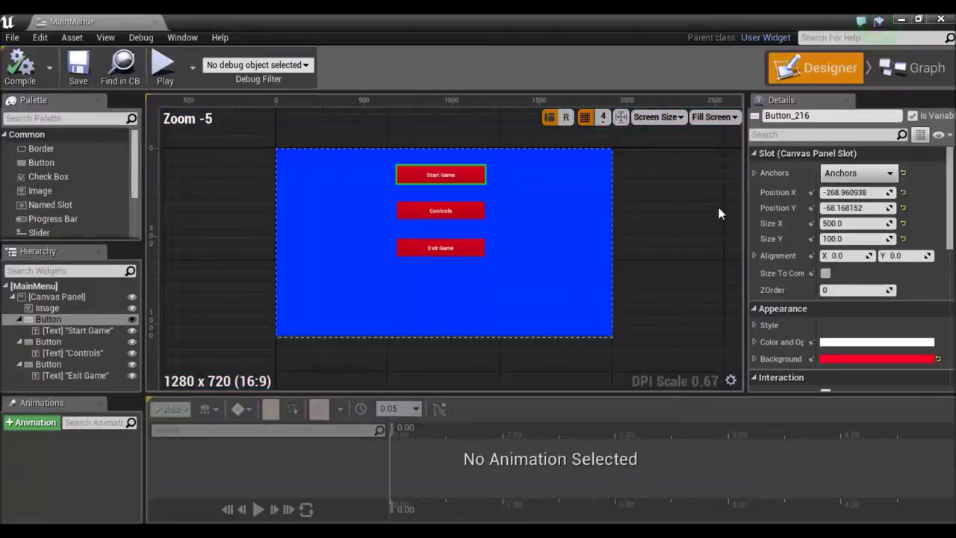
{"action": "left_click", "coordinate": [462, 214]}
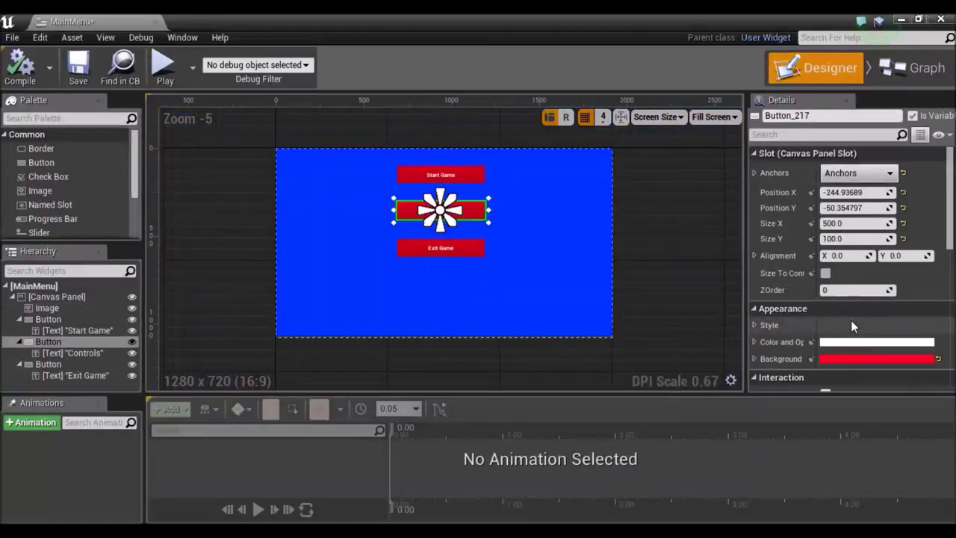
{"action": "scroll", "coordinate": [851, 320], "scroll_direction": "down", "scroll_amount": 5}
{"action": "scroll", "coordinate": [851, 323], "scroll_direction": "down", "scroll_amount": 3}
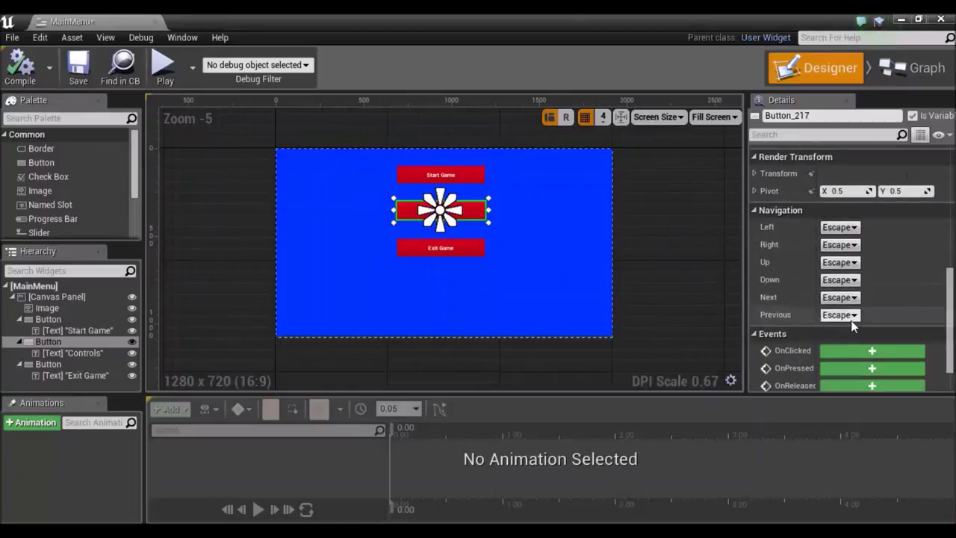
{"action": "left_click", "coordinate": [838, 333]}
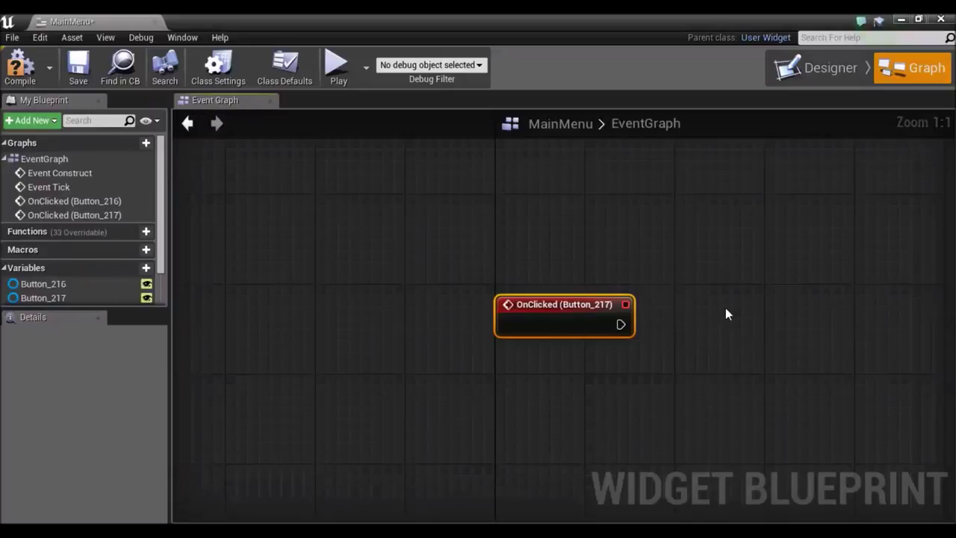
Attach an Open Level node to the OnClicked (Button_217) event.
{"action": "scroll", "coordinate": [726, 308], "scroll_direction": "down", "scroll_amount": 2}
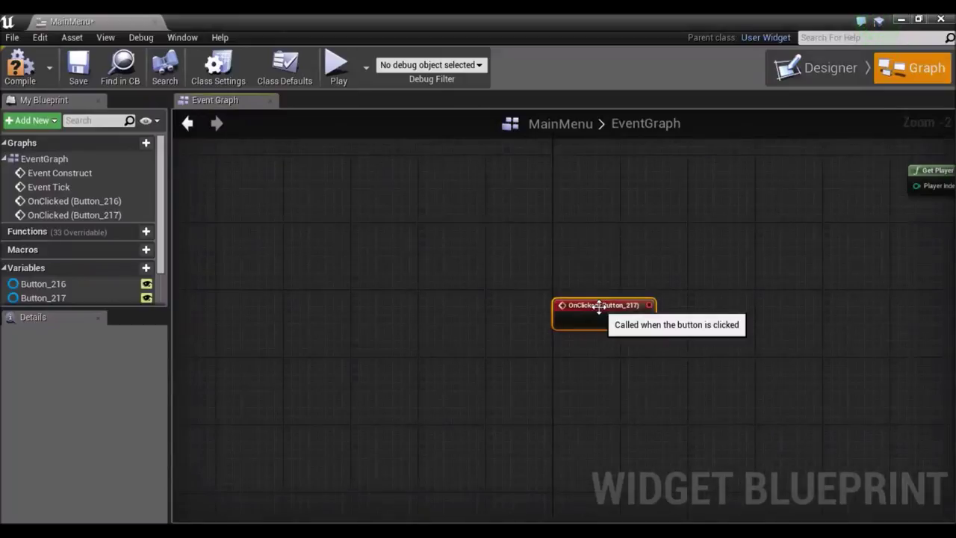
{"action": "left_click_drag", "start_coordinate": [599, 307], "coordinate": [565, 281]}
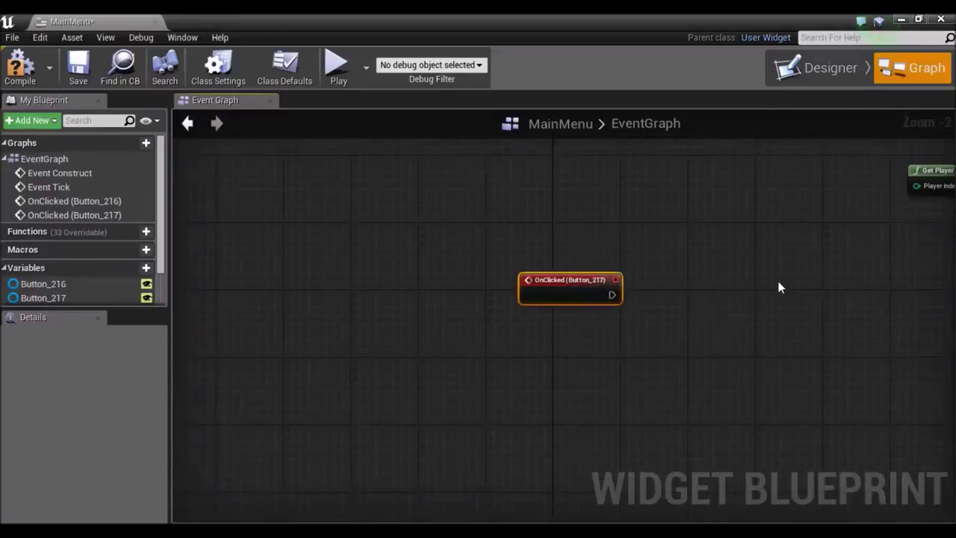
{"action": "scroll", "coordinate": [780, 287], "scroll_direction": "down", "scroll_amount": 2}
{"action": "right_click_drag", "start_coordinate": [812, 290], "coordinate": [648, 323]}
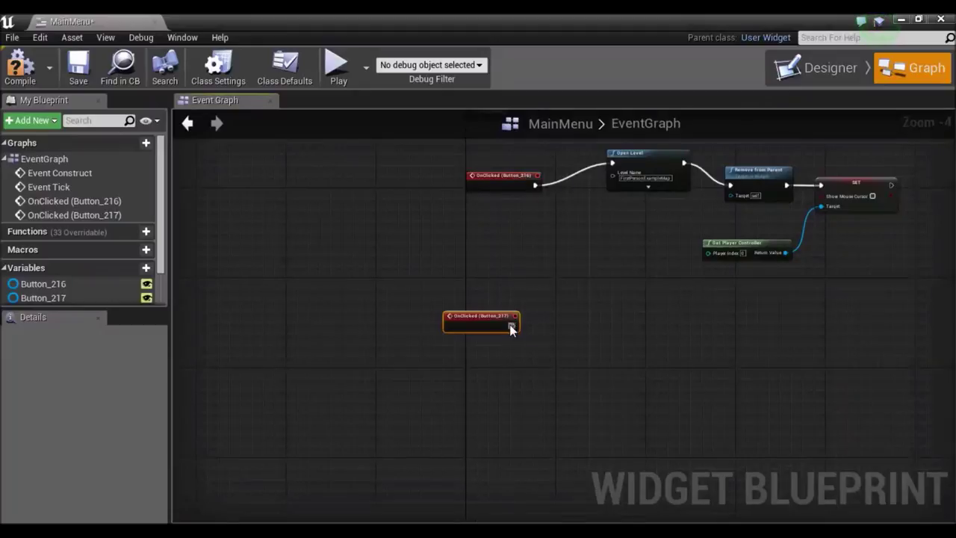
{"action": "left_click_drag", "start_coordinate": [512, 329], "coordinate": [595, 307]}
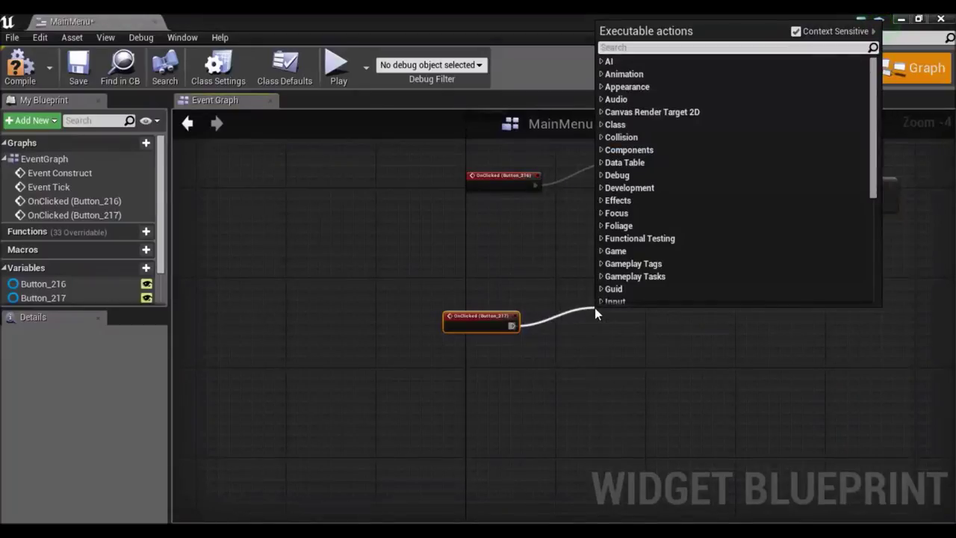
{"action": "type", "text": "open level"}
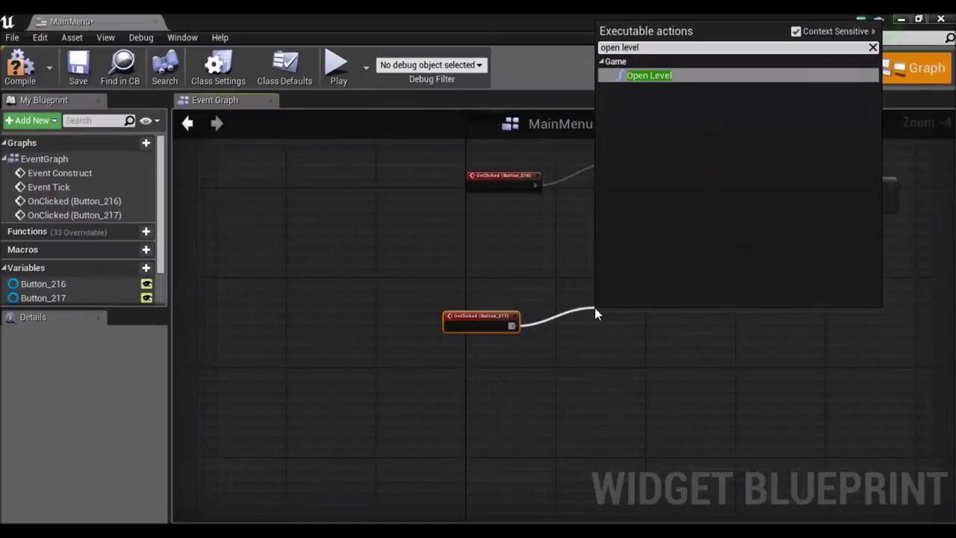
{"action": "key", "text": "Return"}
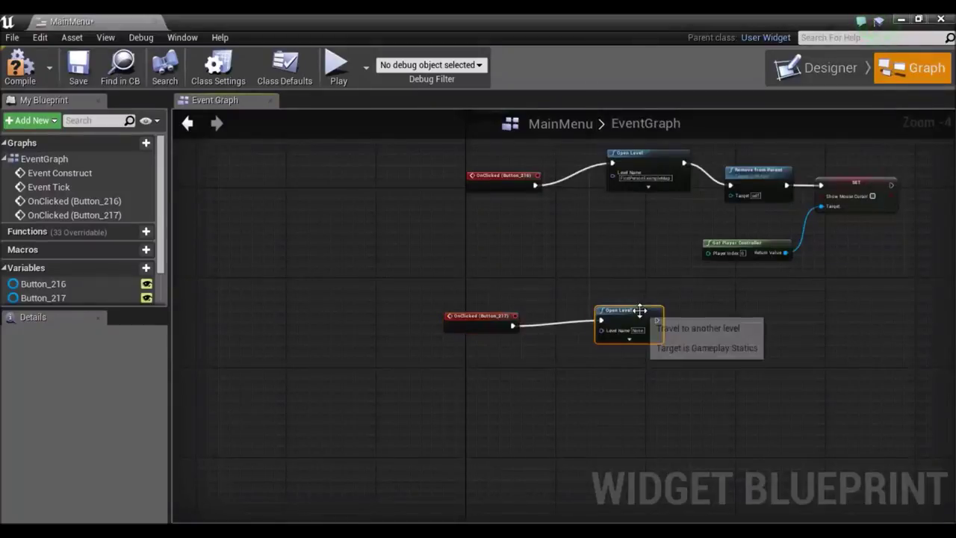
Select the Remove from Parent, SET and Get Player Controller nodes in the upper chain.
{"action": "scroll", "coordinate": [633, 312], "scroll_direction": "up", "scroll_amount": 1}
{"action": "scroll", "coordinate": [633, 312], "scroll_direction": "up", "scroll_amount": 1}
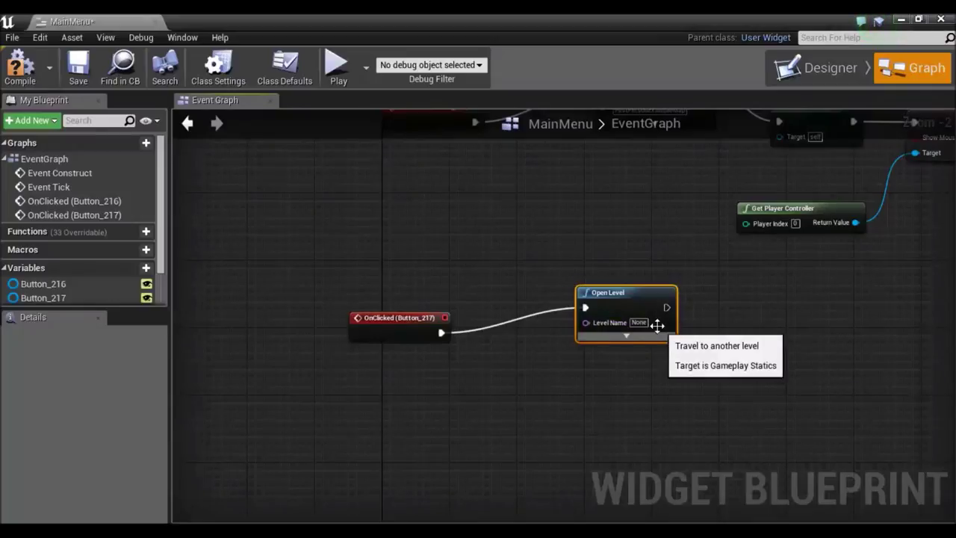
{"action": "mouse_move", "coordinate": [797, 325]}
{"action": "right_mouse_down"}
{"action": "mouse_move", "coordinate": [720, 335]}
{"action": "mouse_move", "coordinate": [662, 374]}
{"action": "right_mouse_up"}
{"action": "scroll", "coordinate": [660, 369], "scroll_direction": "down", "scroll_amount": 1}
{"action": "left_click_drag", "start_coordinate": [624, 153], "coordinate": [830, 342]}
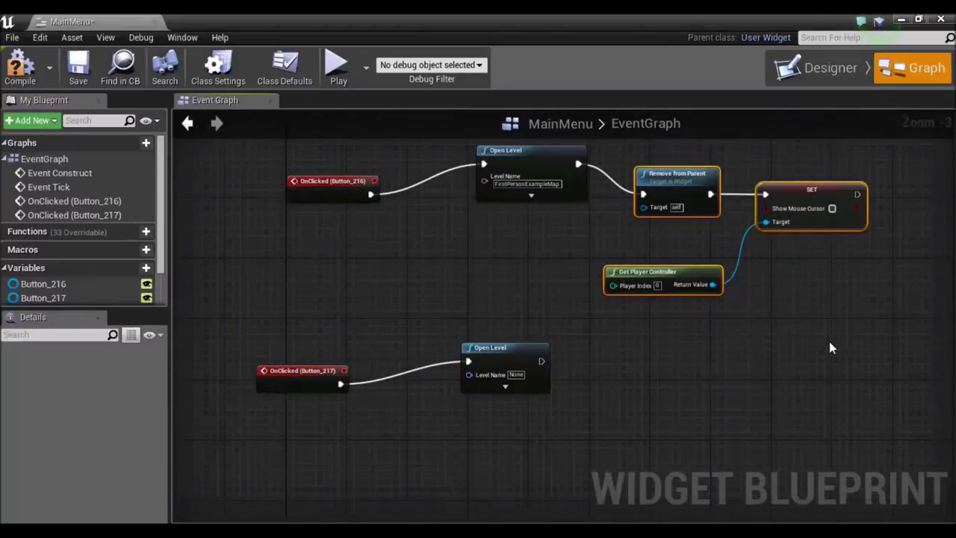
{"action": "left_click", "coordinate": [746, 371]}
{"action": "left_click_drag", "start_coordinate": [614, 154], "coordinate": [838, 353]}
Wire the Controls Open Level node into the existing Remove from Parent chain and tidy the nodes.
{"action": "key", "text": "ctrl+c"}
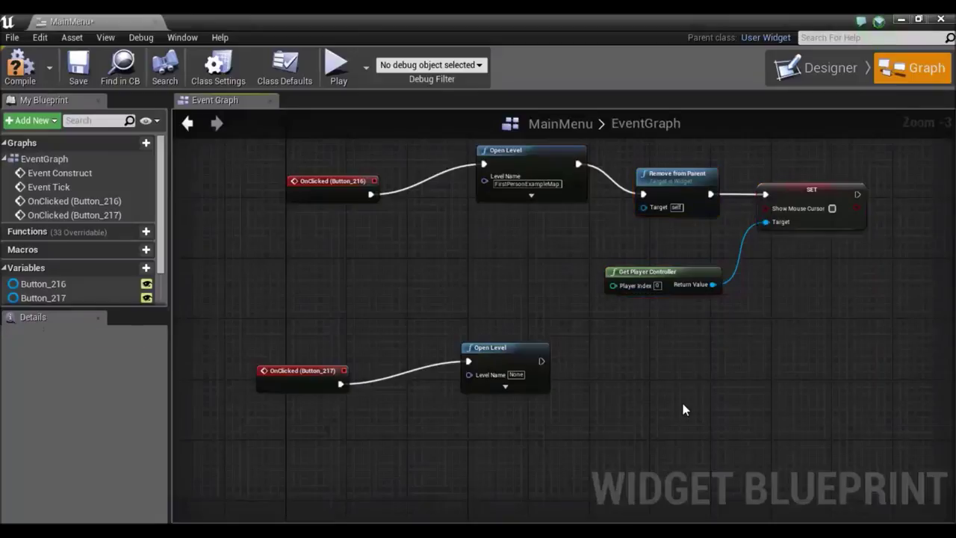
{"action": "key", "text": "ctrl+v"}
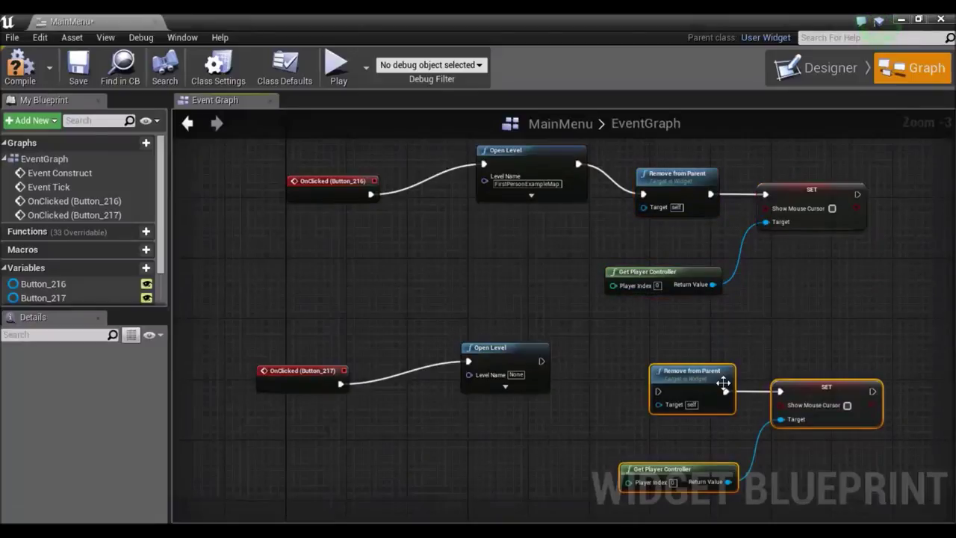
{"action": "left_click_drag", "start_coordinate": [703, 381], "coordinate": [665, 343]}
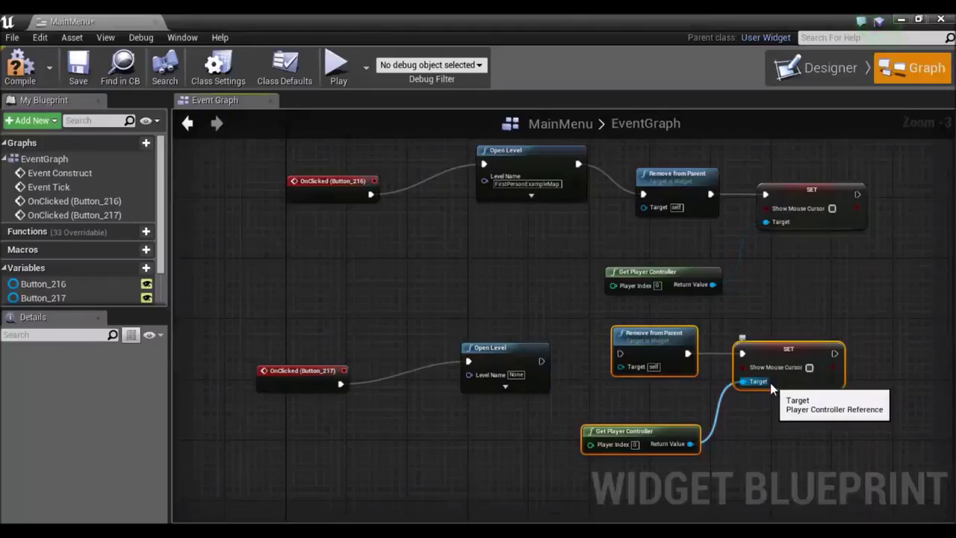
{"action": "key", "text": "Delete"}
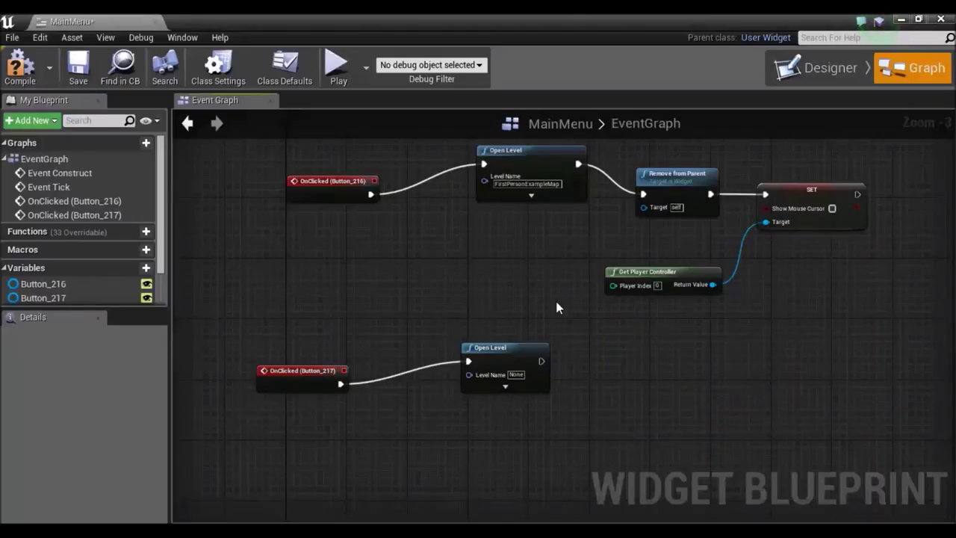
{"action": "left_click_drag", "start_coordinate": [541, 362], "coordinate": [643, 196]}
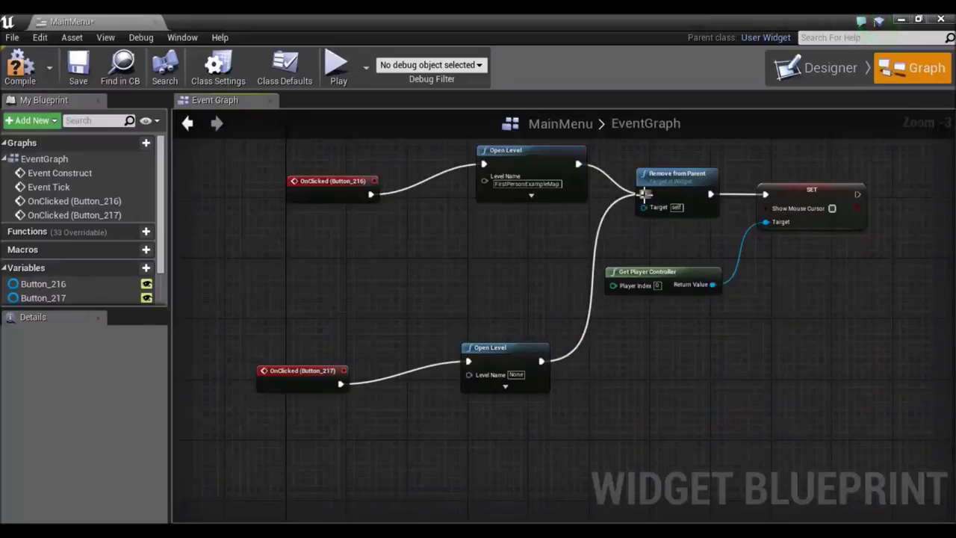
{"action": "mouse_move", "coordinate": [506, 354]}
{"action": "left_mouse_down"}
{"action": "mouse_move", "coordinate": [529, 269]}
{"action": "mouse_move", "coordinate": [513, 266]}
{"action": "left_mouse_up"}
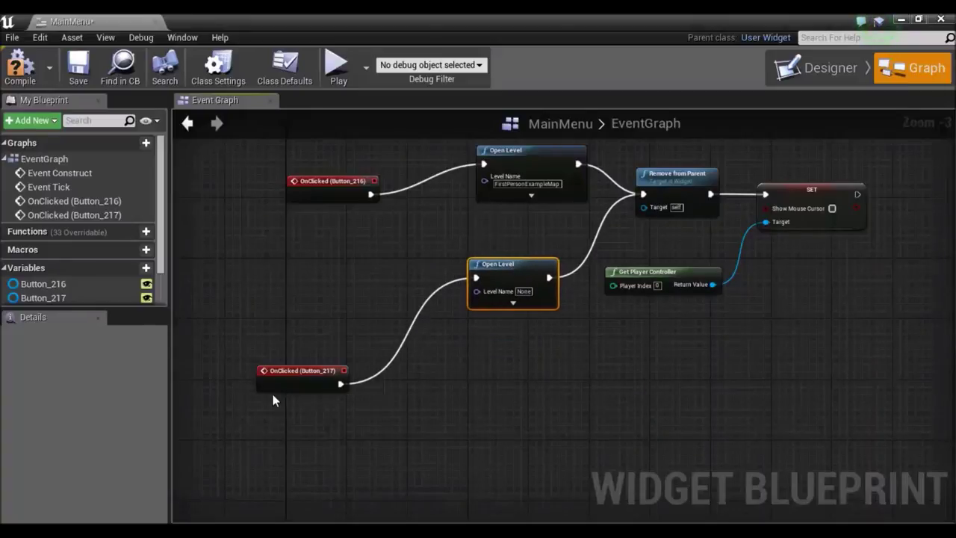
{"action": "left_click_drag", "start_coordinate": [291, 364], "coordinate": [310, 275]}
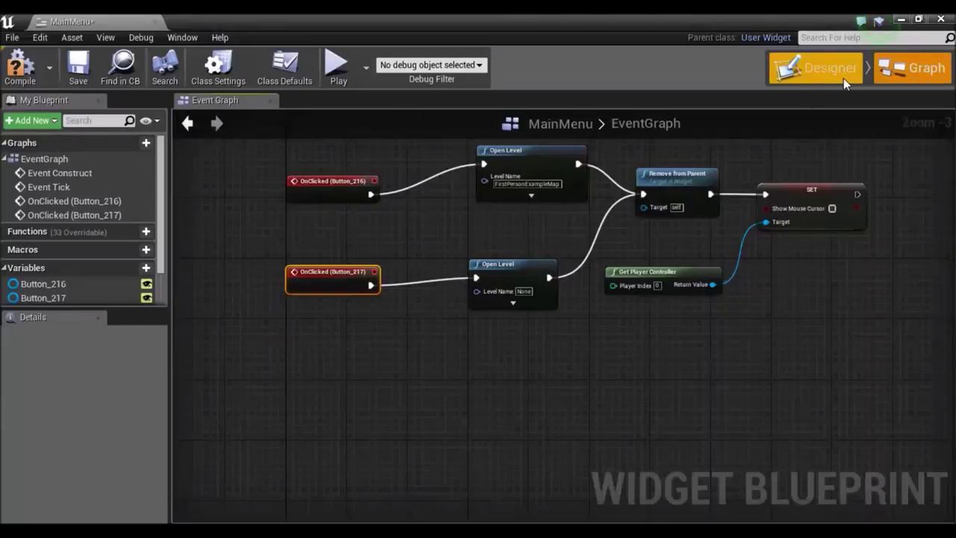
Add an OnClicked (Button_218) event for the Exit Game button from its Details Events section.
{"action": "left_click", "coordinate": [852, 80]}
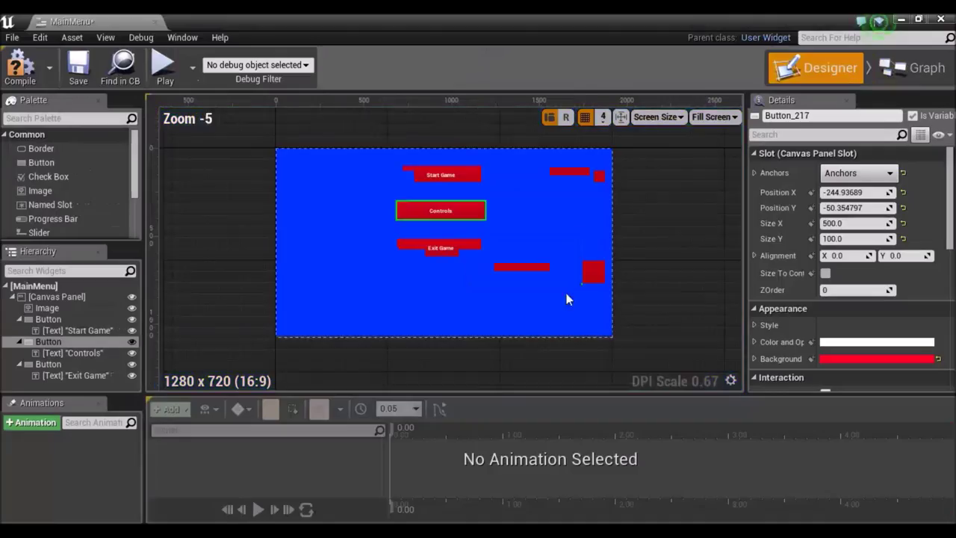
{"action": "left_click", "coordinate": [468, 253]}
{"action": "scroll", "coordinate": [804, 261], "scroll_direction": "down", "scroll_amount": 3}
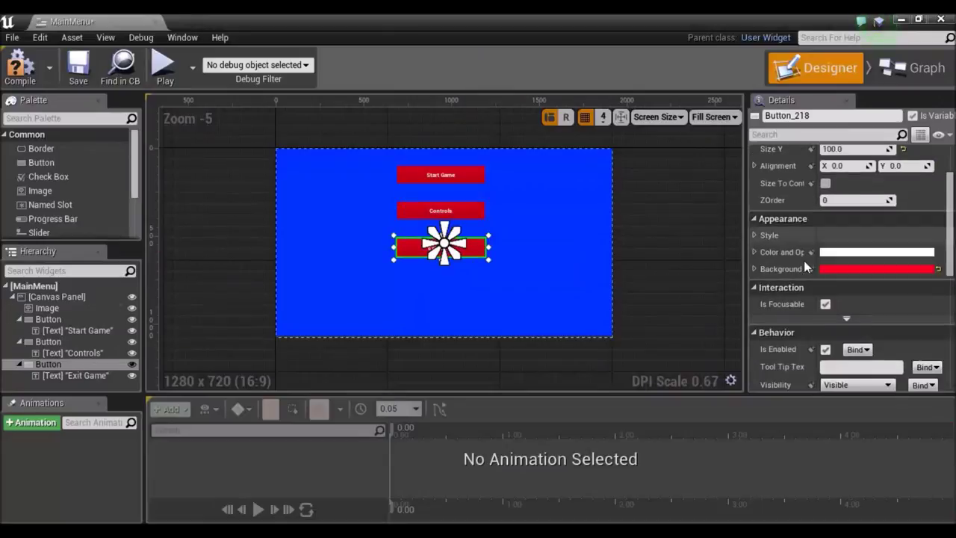
{"action": "scroll", "coordinate": [804, 260], "scroll_direction": "down", "scroll_amount": 2}
{"action": "scroll", "coordinate": [804, 261], "scroll_direction": "down", "scroll_amount": 4}
{"action": "scroll", "coordinate": [804, 261], "scroll_direction": "down", "scroll_amount": 3}
{"action": "scroll", "coordinate": [803, 260], "scroll_direction": "down", "scroll_amount": 1}
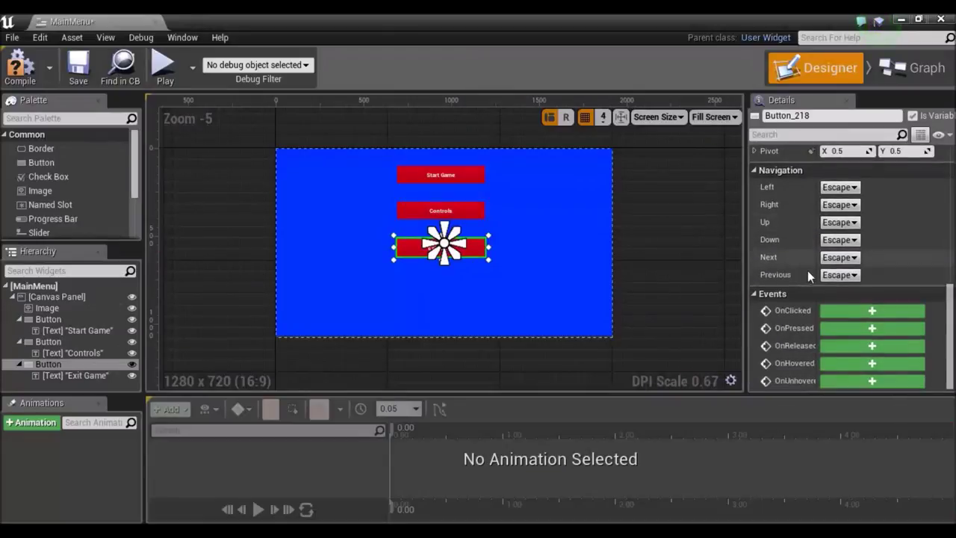
{"action": "left_click", "coordinate": [844, 313]}
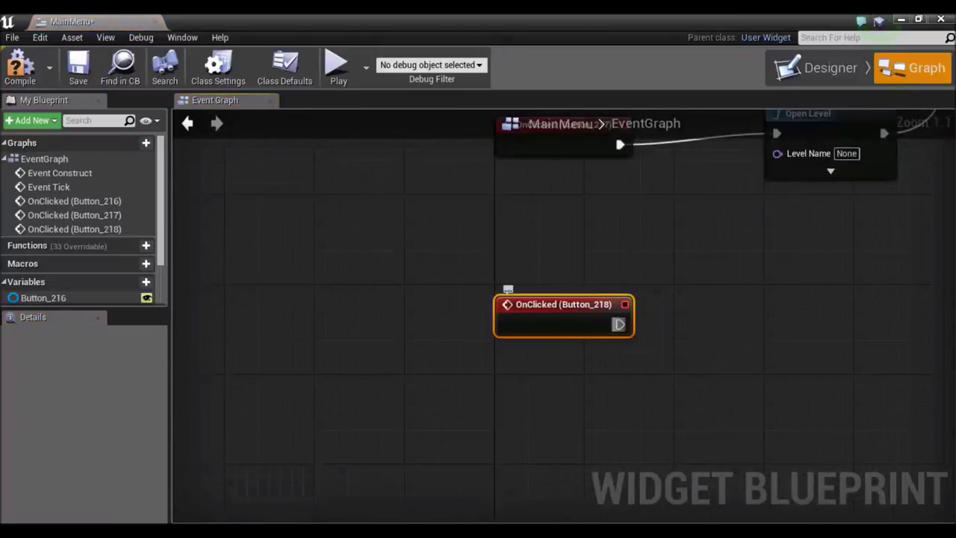
Attach a Quit Game node to the OnClicked (Button_218) event.
{"action": "right_click_drag", "start_coordinate": [611, 335], "coordinate": [600, 305]}
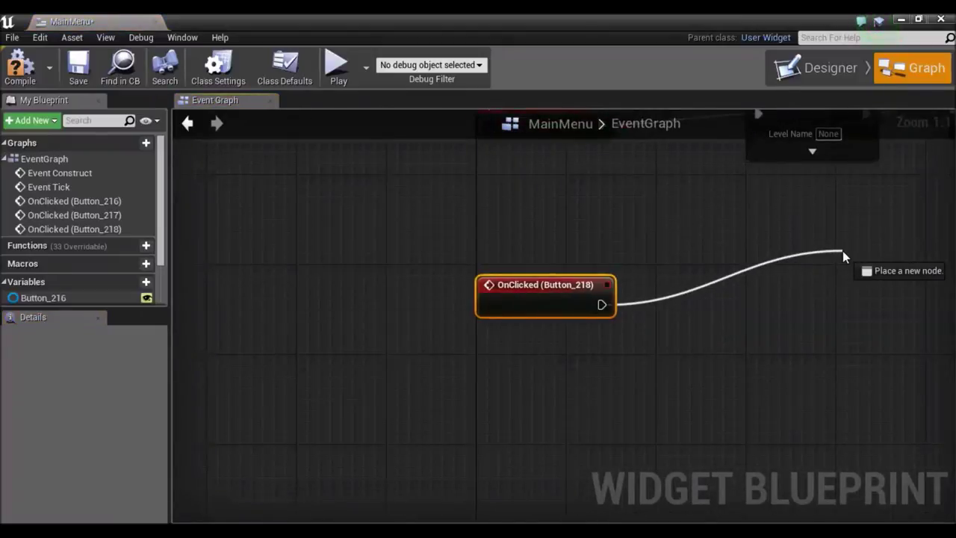
{"action": "left_click_drag", "start_coordinate": [600, 304], "coordinate": [843, 251]}
{"action": "type", "text": "e"}
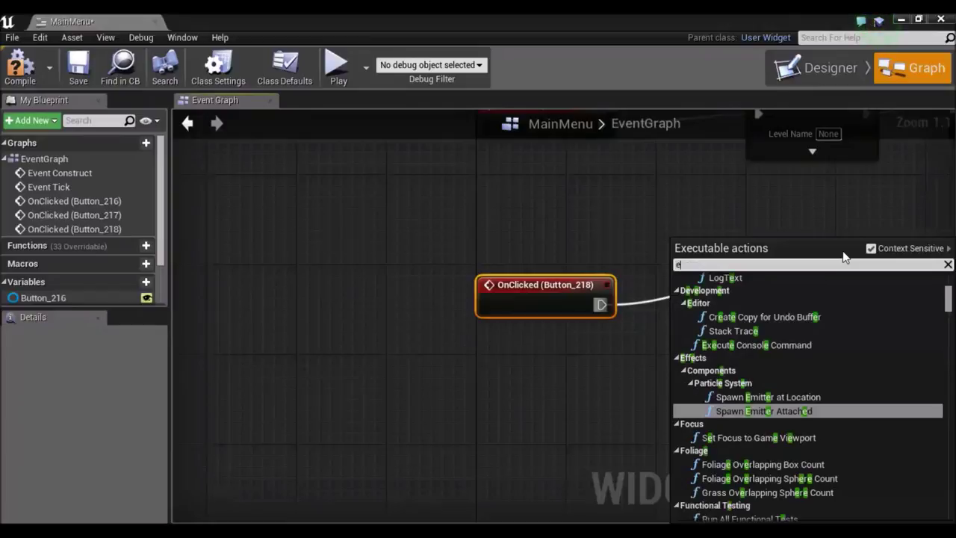
{"action": "type", "text": "xi"}
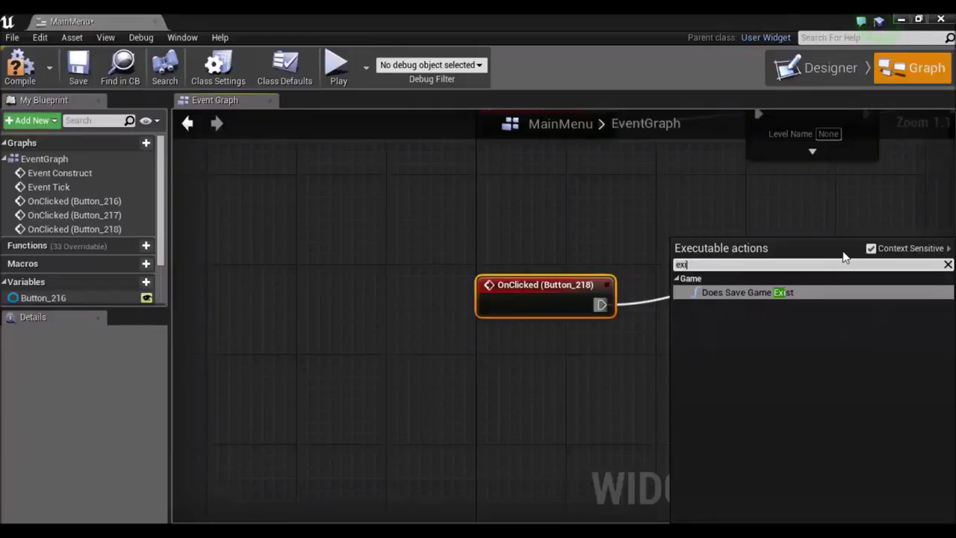
{"action": "type", "text": "t"}
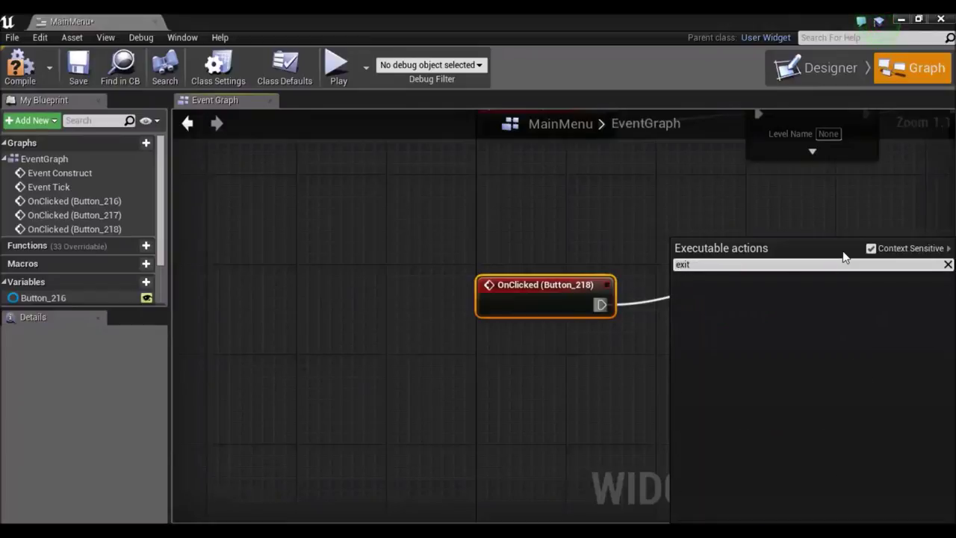
{"action": "key", "text": "BackSpace"}
{"action": "key", "text": "BackSpace"}
{"action": "key", "text": "BackSpace"}
{"action": "key", "text": "BackSpace"}
{"action": "type", "text": "wu"}
{"action": "key", "text": "BackSpace"}
{"action": "key", "text": "BackSpace"}
{"action": "type", "text": "qui"}
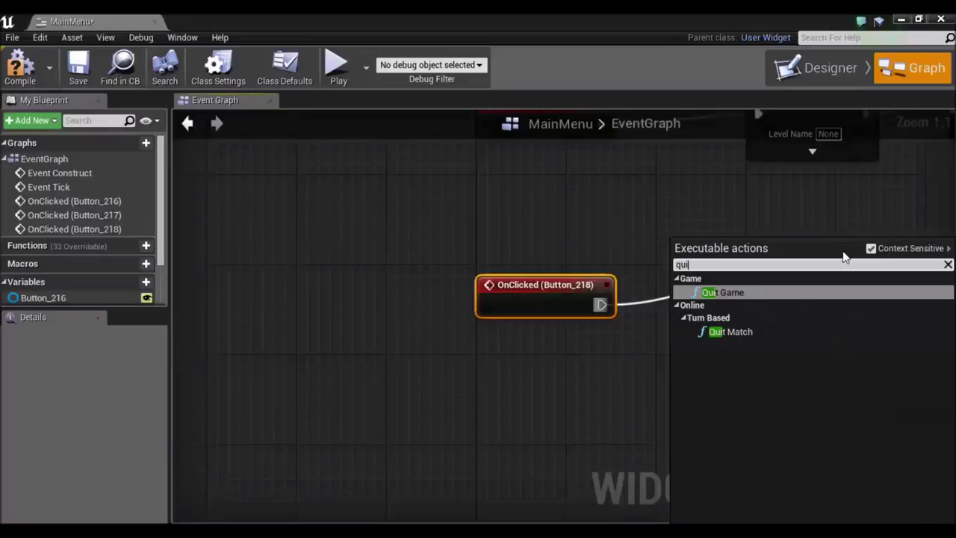
{"action": "key", "text": "Return"}
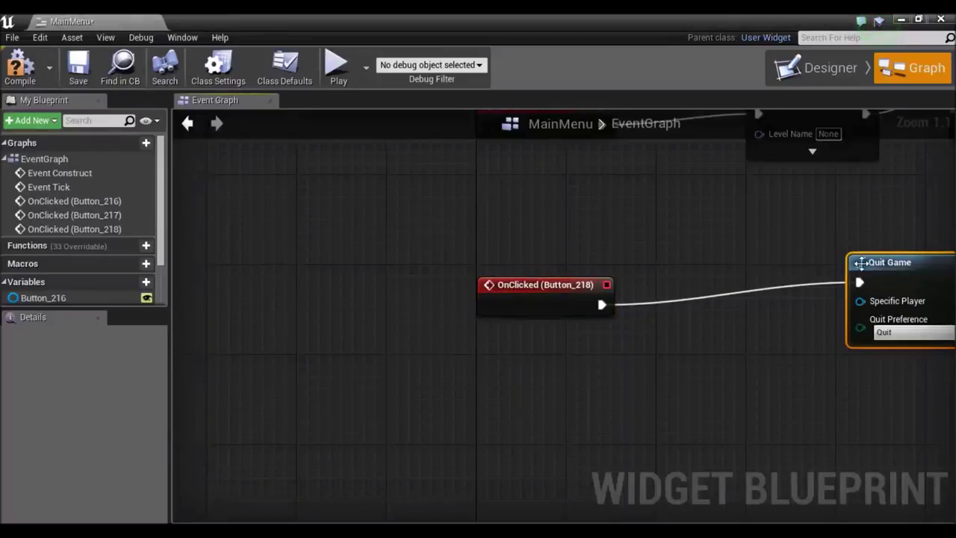
{"action": "left_click_drag", "start_coordinate": [859, 262], "coordinate": [712, 251]}
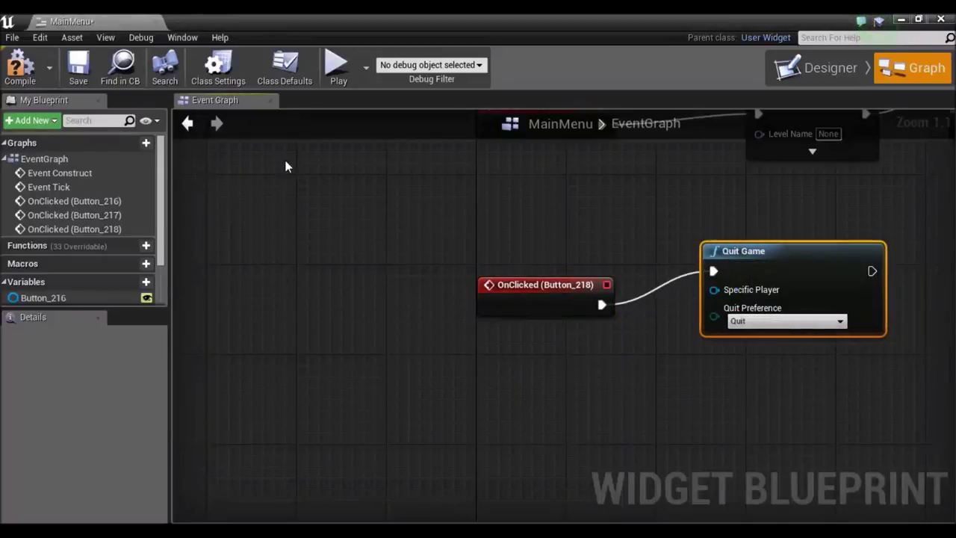
Compile and save the MainMenu widget blueprint, then go back to the Designer.
{"action": "left_click", "coordinate": [20, 64]}
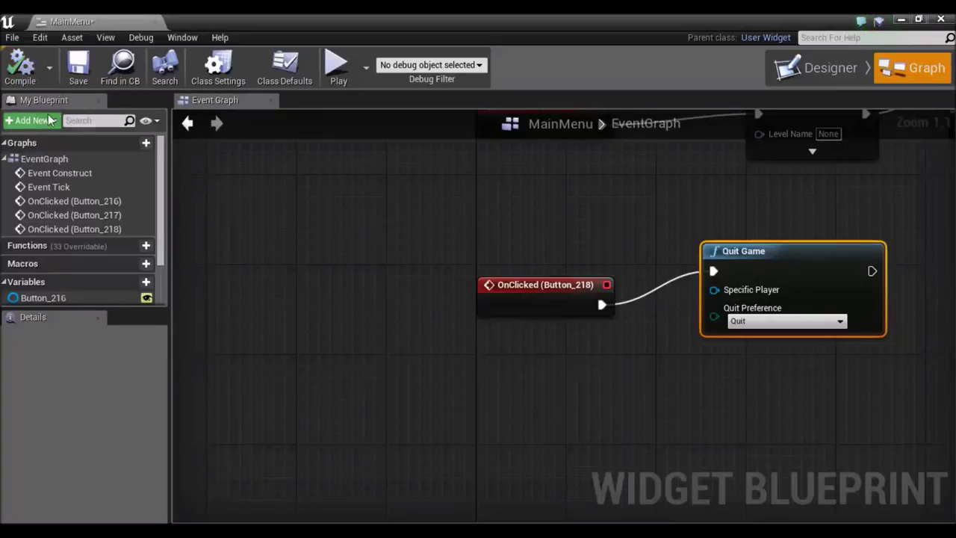
{"action": "left_click", "coordinate": [79, 66]}
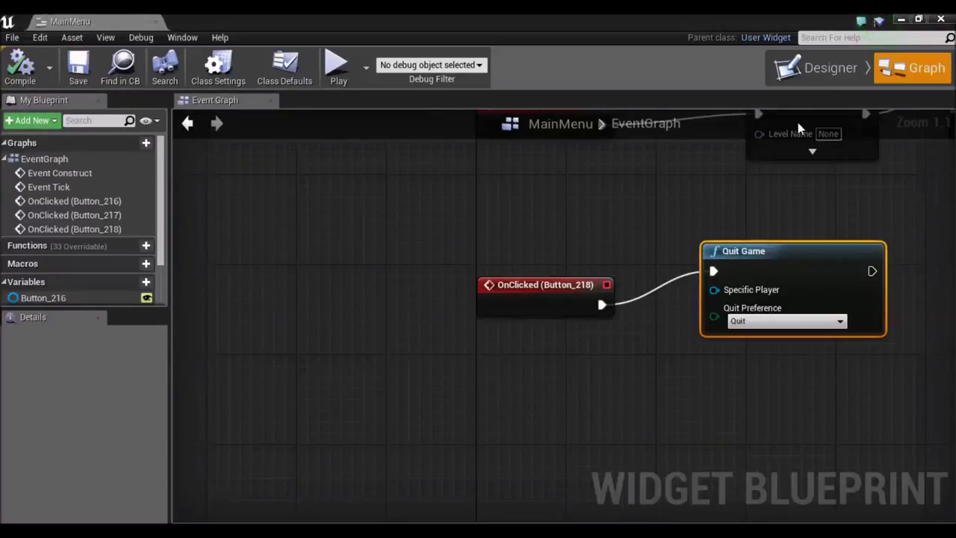
{"action": "left_click", "coordinate": [823, 80]}
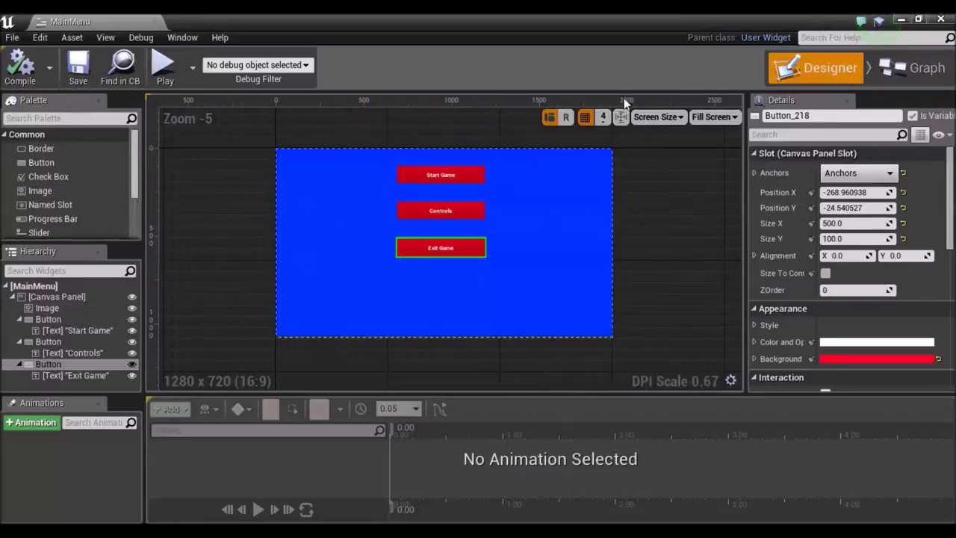
Minimize the widget editor and show the level toolbar's Blueprints dropdown.
{"action": "left_click", "coordinate": [902, 20]}
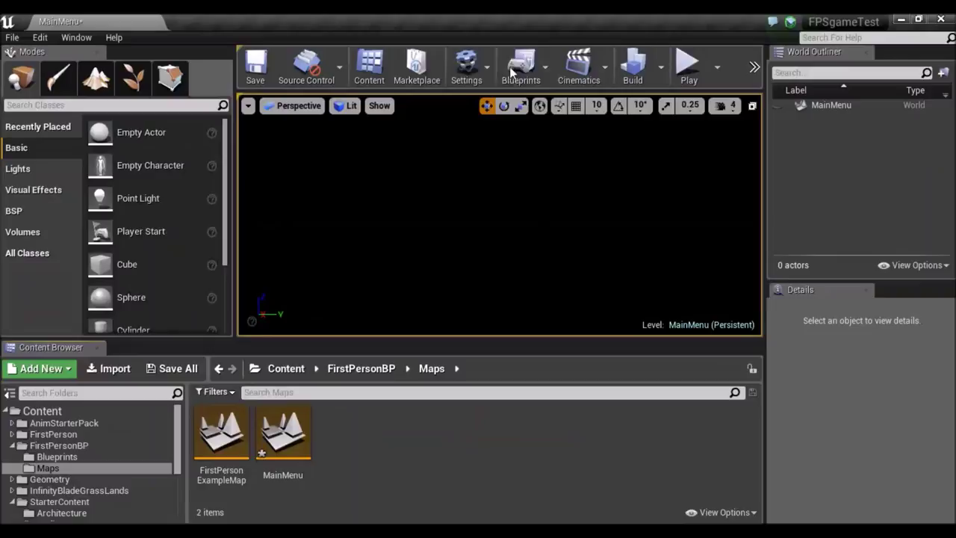
{"action": "left_click", "coordinate": [523, 71]}
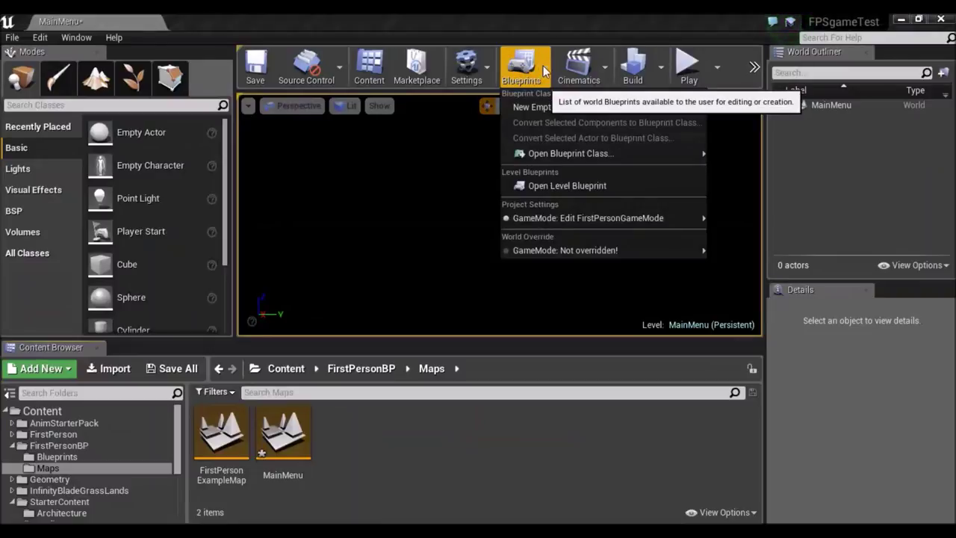
In the MainMenu level blueprint, delete the two disabled event nodes and place an Event BeginPlay node.
{"action": "left_click", "coordinate": [547, 191]}
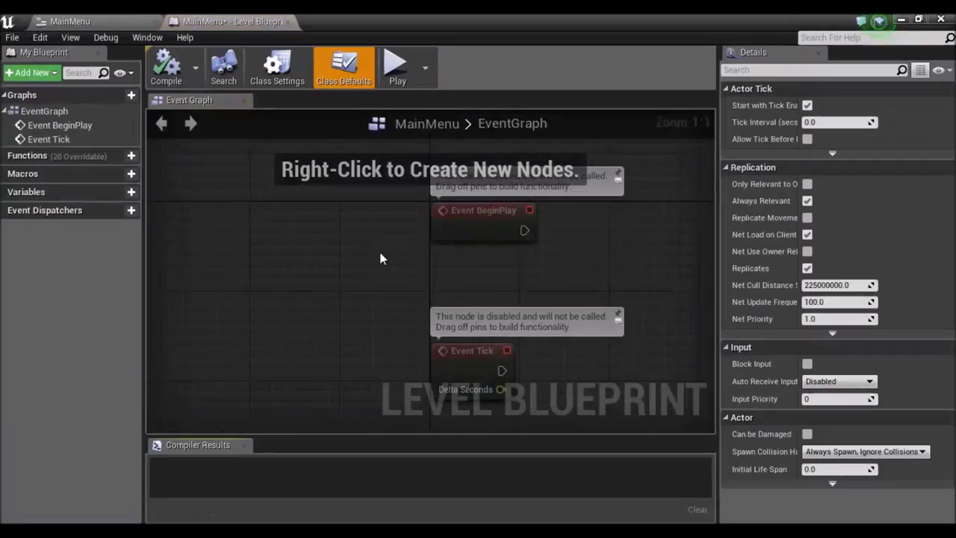
{"action": "left_click_drag", "start_coordinate": [381, 245], "coordinate": [529, 360]}
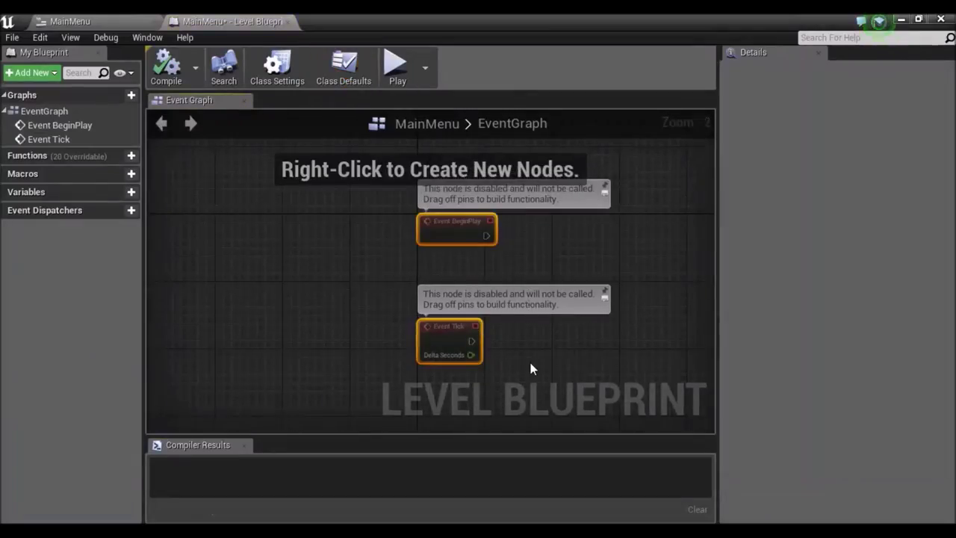
{"action": "key", "text": "Delete"}
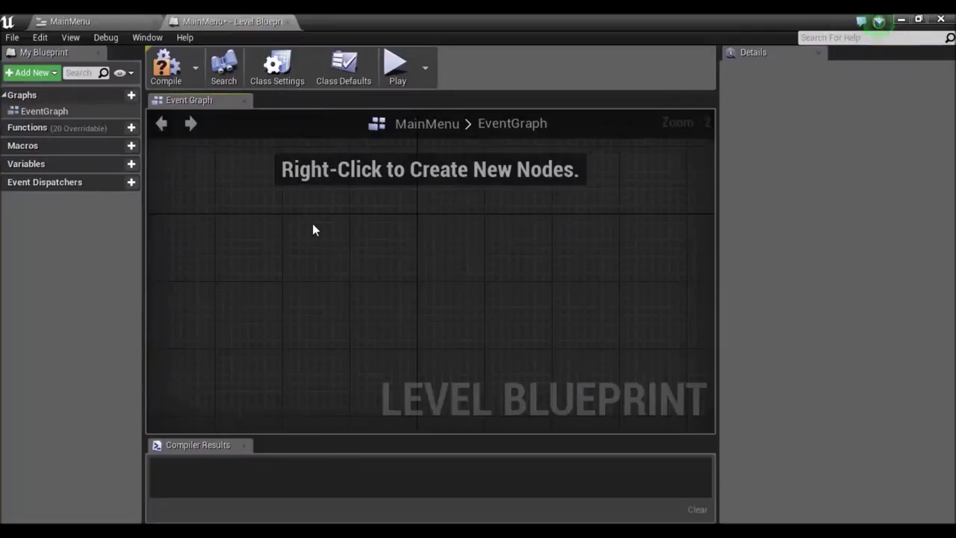
{"action": "right_click", "coordinate": [314, 230]}
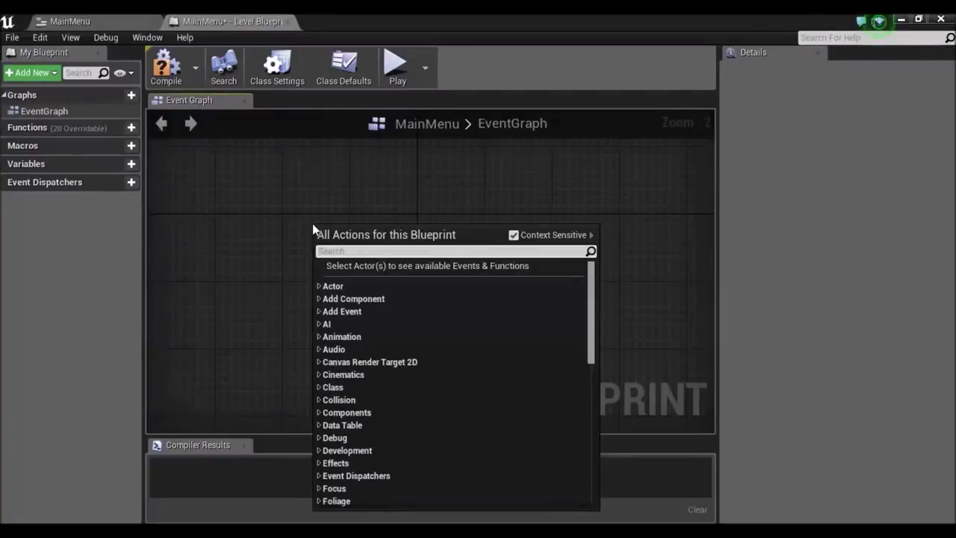
{"action": "type", "text": "event "}
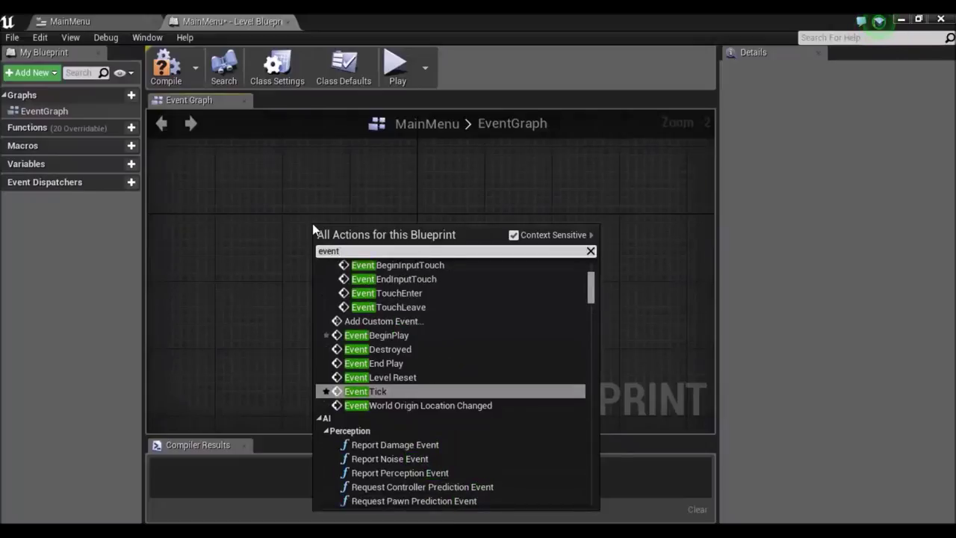
{"action": "type", "text": "s"}
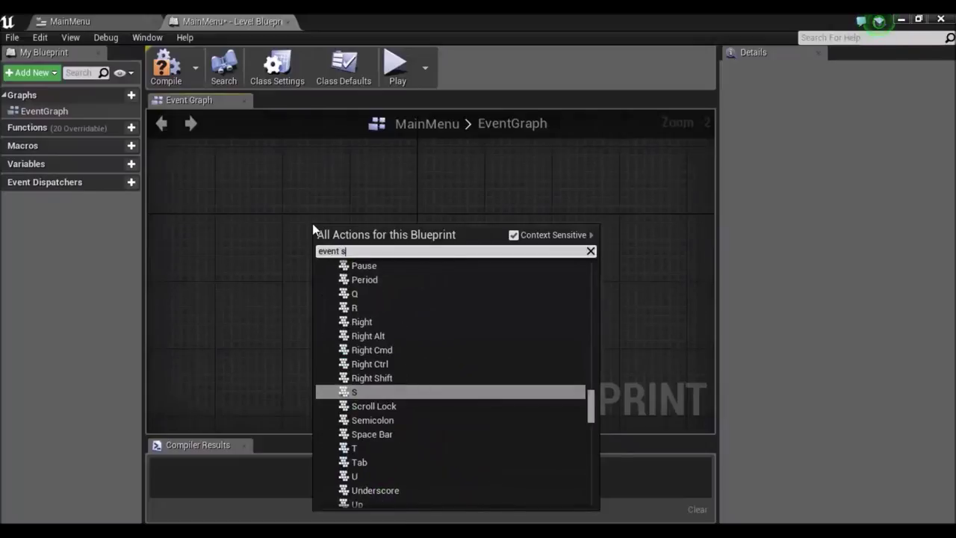
{"action": "key", "text": "BackSpace"}
{"action": "type", "text": "begi"}
{"action": "key", "text": "Return"}
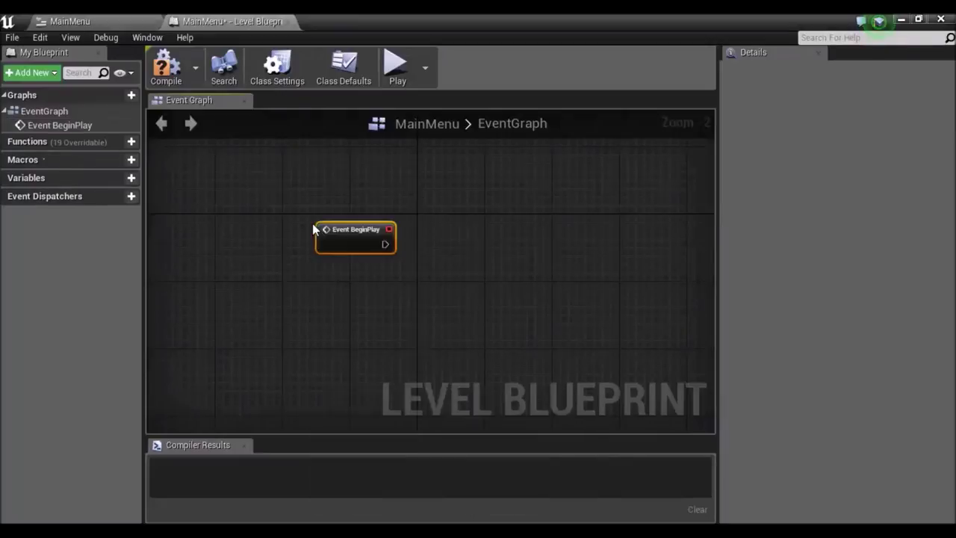
Wire a Create Widget node from BeginPlay and set its class to MainMenu.
{"action": "left_click_drag", "start_coordinate": [384, 244], "coordinate": [514, 237]}
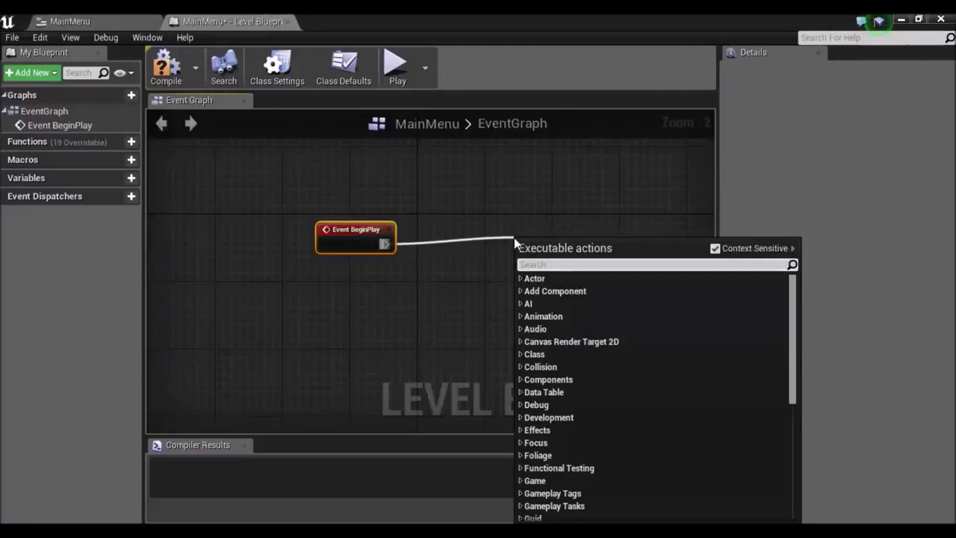
{"action": "type", "text": "cre"}
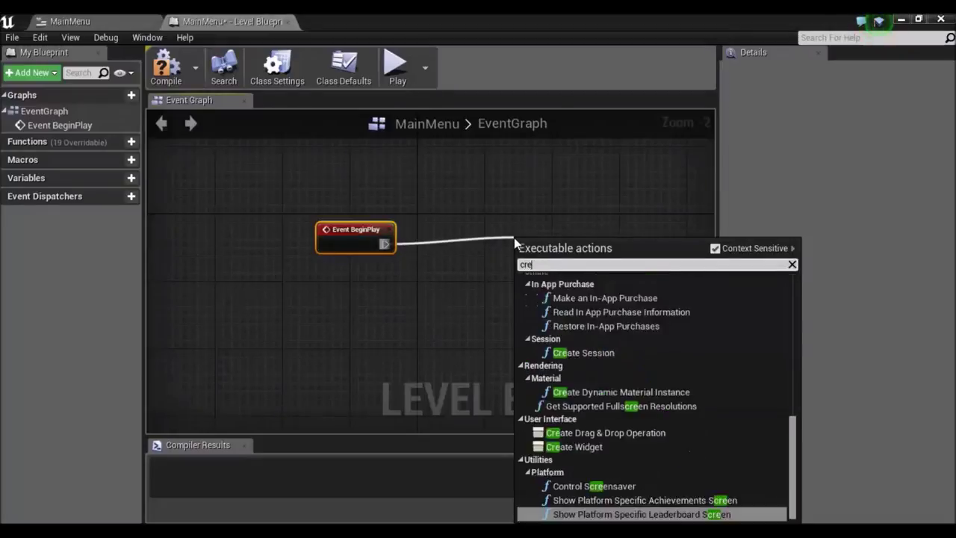
{"action": "type", "text": "ate wi"}
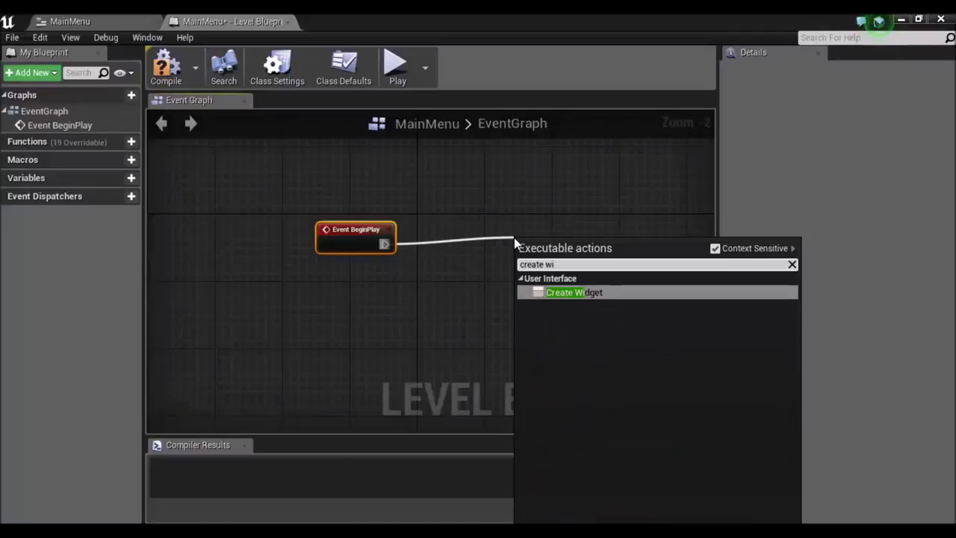
{"action": "key", "text": "Return"}
{"action": "left_click_drag", "start_coordinate": [578, 246], "coordinate": [526, 205]}
{"action": "scroll", "coordinate": [521, 240], "scroll_direction": "up", "scroll_amount": 1}
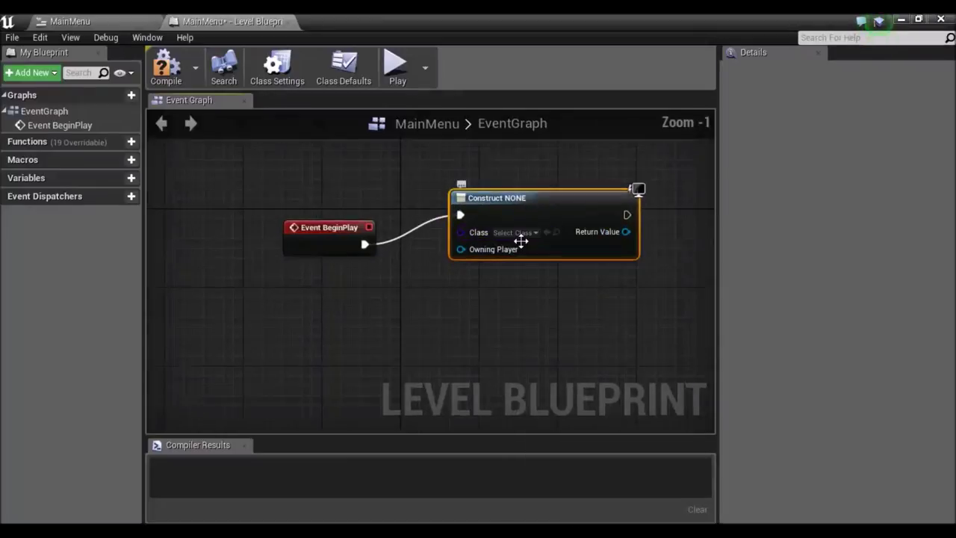
{"action": "scroll", "coordinate": [521, 241], "scroll_direction": "up", "scroll_amount": 1}
{"action": "left_click", "coordinate": [534, 231]}
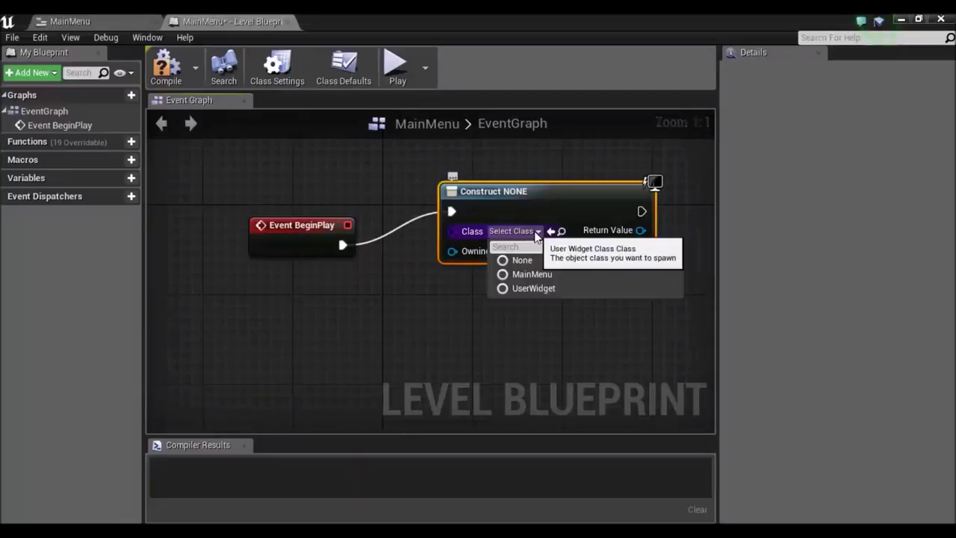
{"action": "left_click", "coordinate": [545, 274]}
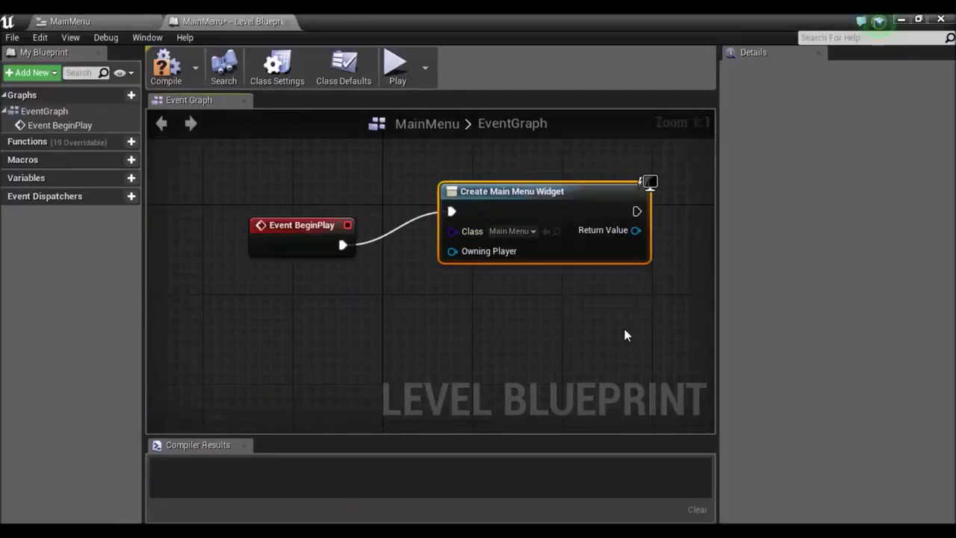
{"action": "right_click_drag", "start_coordinate": [625, 329], "coordinate": [470, 304]}
Place a Get Player Controller node in the level graph.
{"action": "left_click_drag", "start_coordinate": [453, 211], "coordinate": [617, 227]}
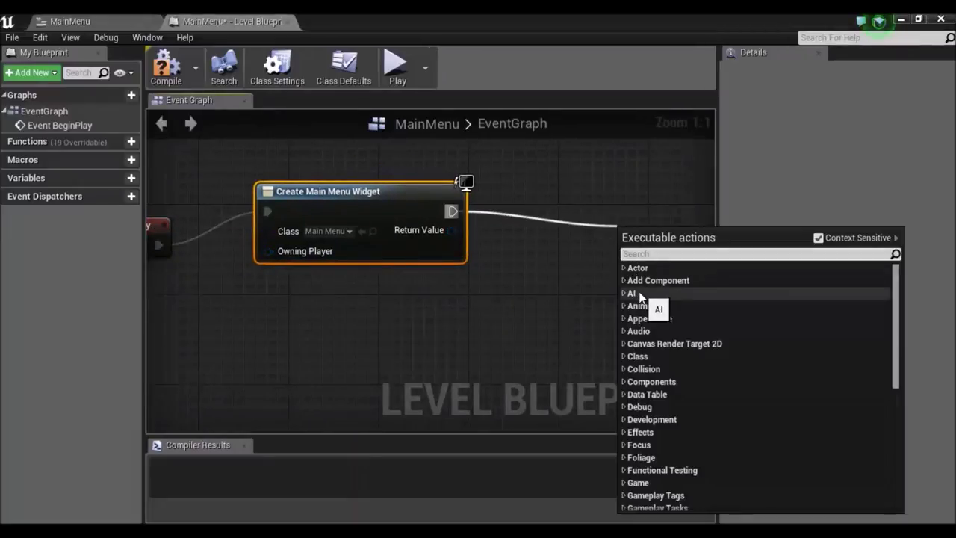
{"action": "type", "text": "r"}
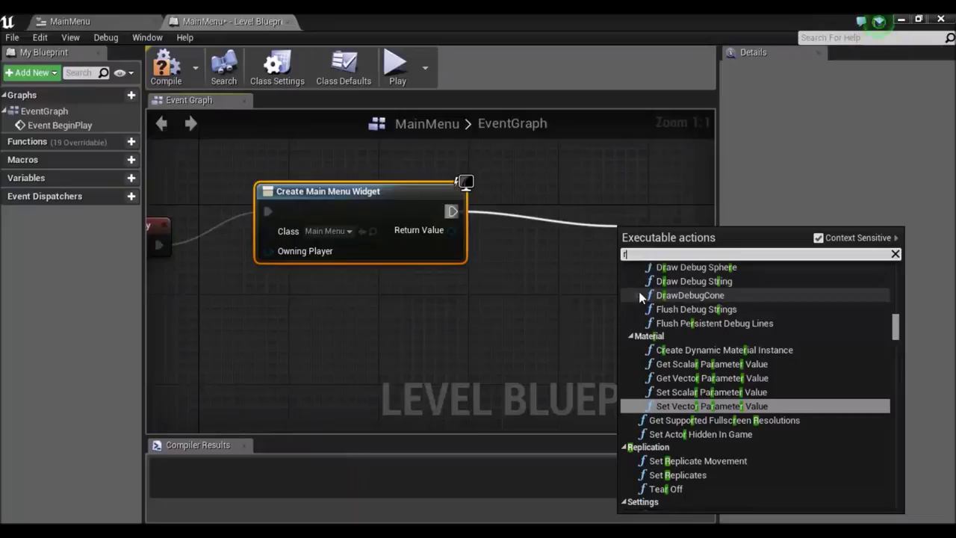
{"action": "type", "text": "em"}
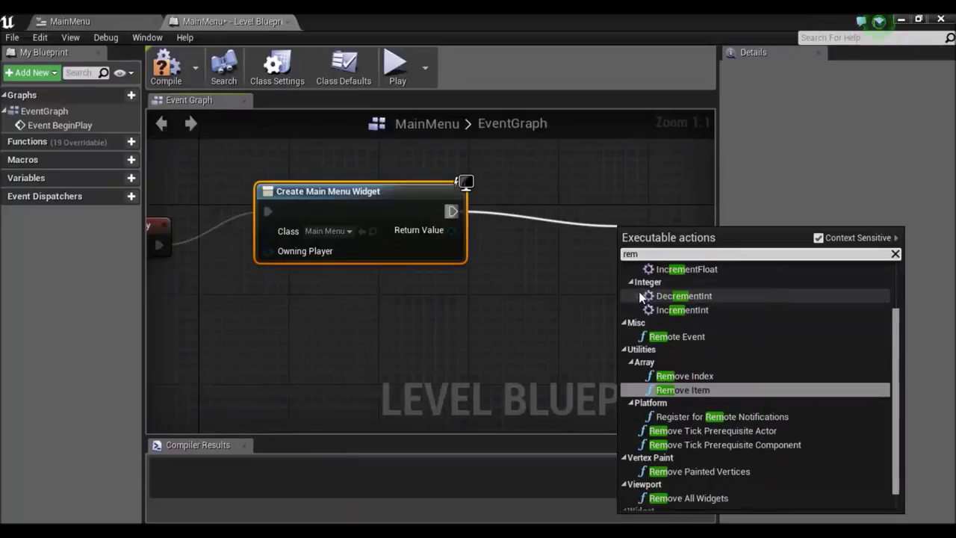
{"action": "type", "text": "ove"}
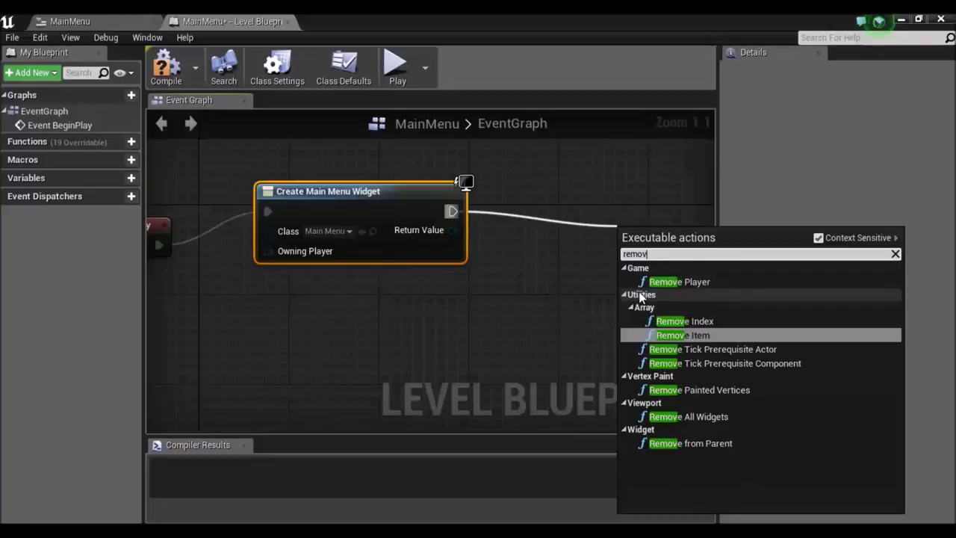
{"action": "key", "text": "BackSpace"}
{"action": "key", "text": "BackSpace"}
{"action": "key", "text": "BackSpace"}
{"action": "left_click", "coordinate": [576, 310]}
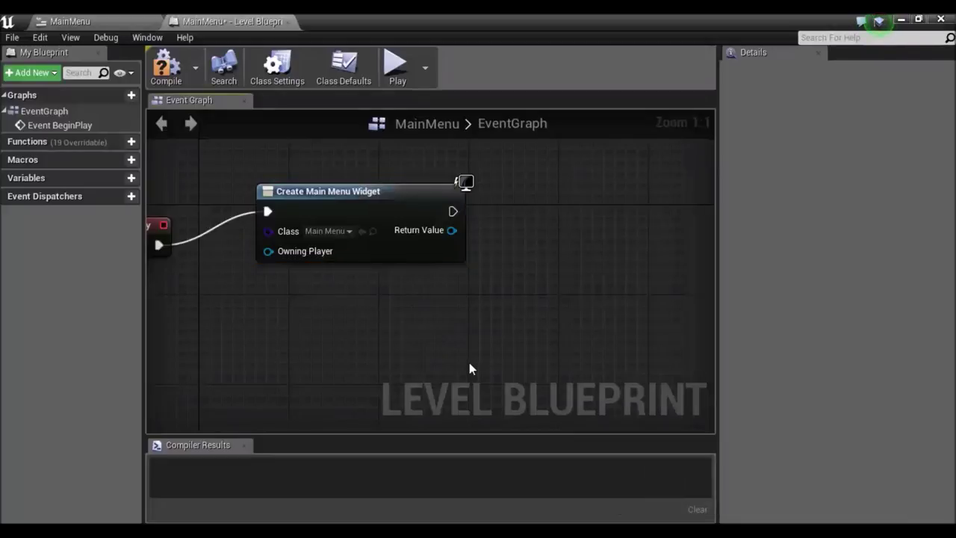
{"action": "right_click", "coordinate": [469, 363]}
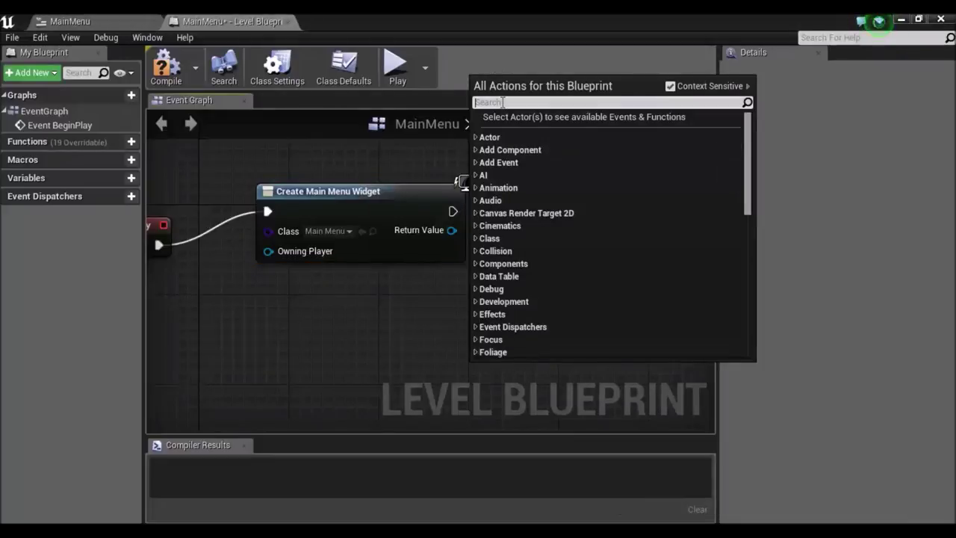
{"action": "type", "text": "get p"}
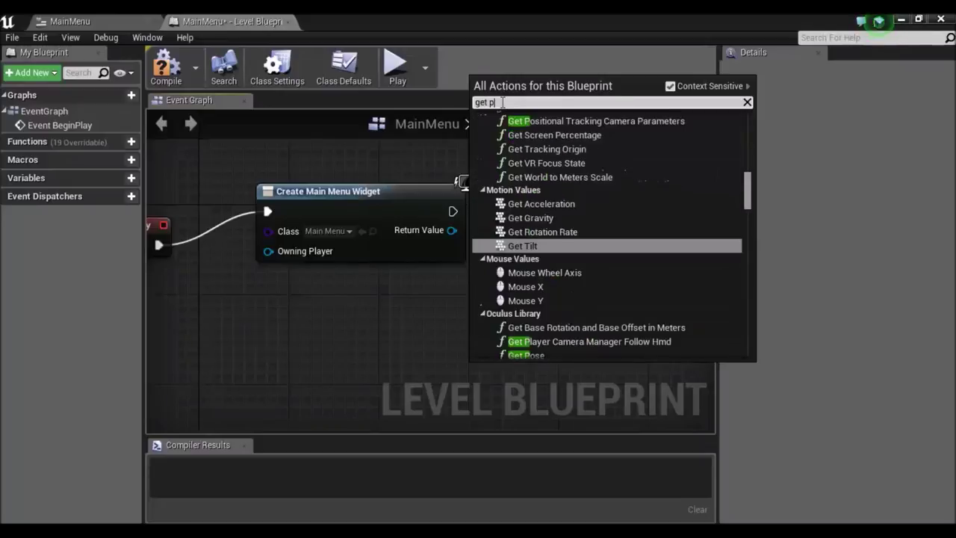
{"action": "type", "text": "l"}
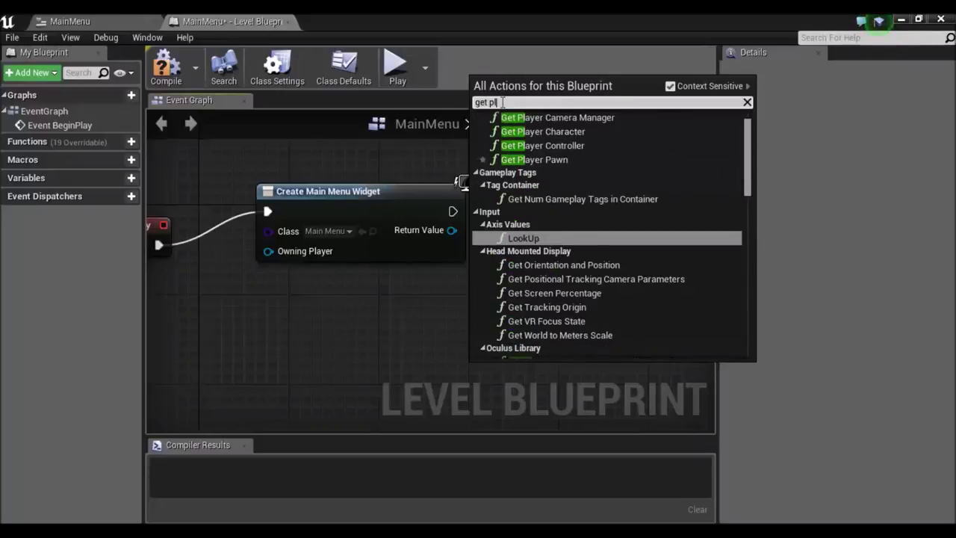
{"action": "type", "text": "ayer co"}
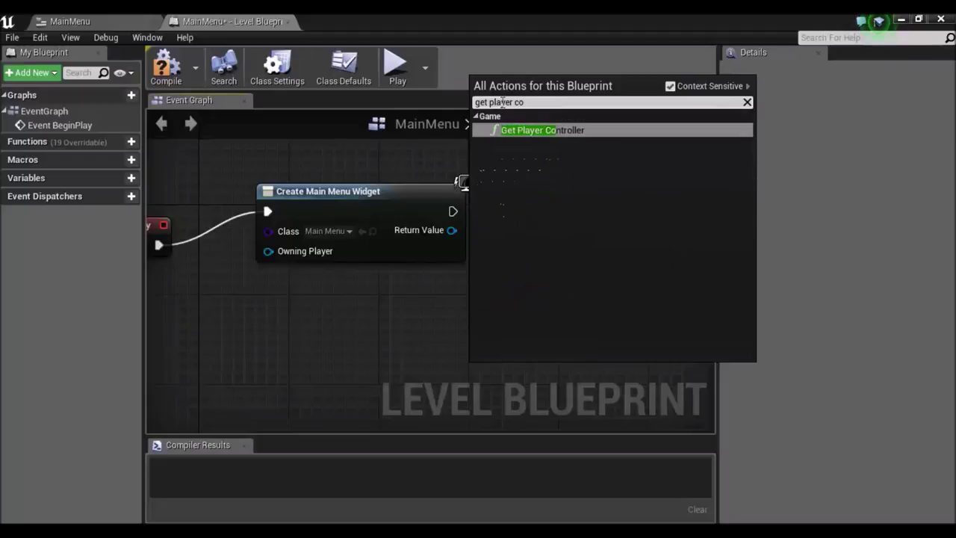
{"action": "key", "text": "Return"}
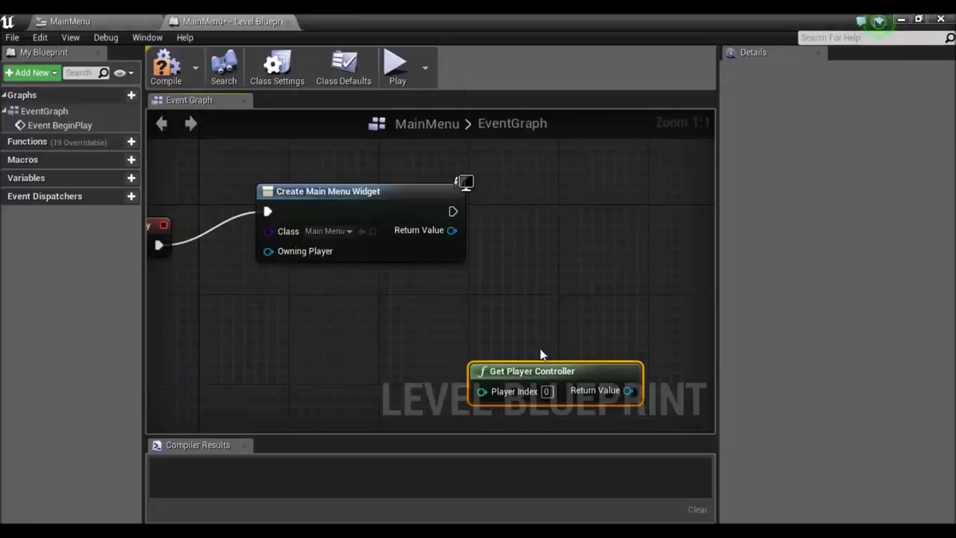
Add a Set Show Mouse Cursor node targeting the controller and run it after Create Widget.
{"action": "left_click_drag", "start_coordinate": [482, 368], "coordinate": [611, 261]}
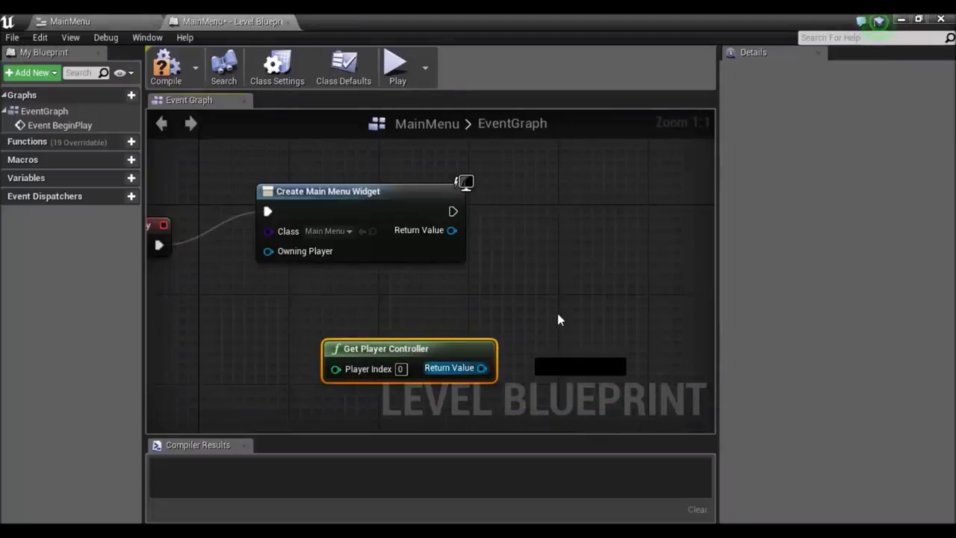
{"action": "type", "text": "set m"}
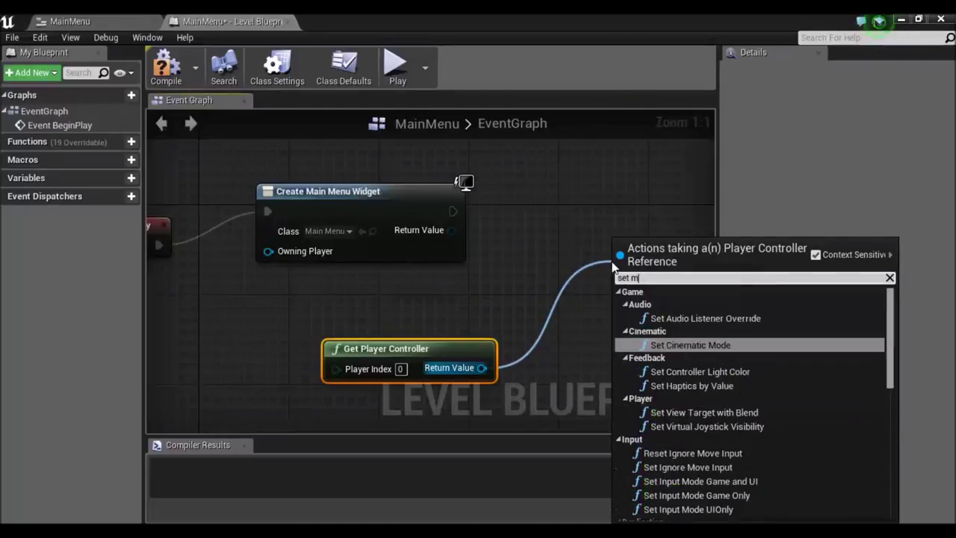
{"action": "type", "text": "ous"}
{"action": "key", "text": "Up"}
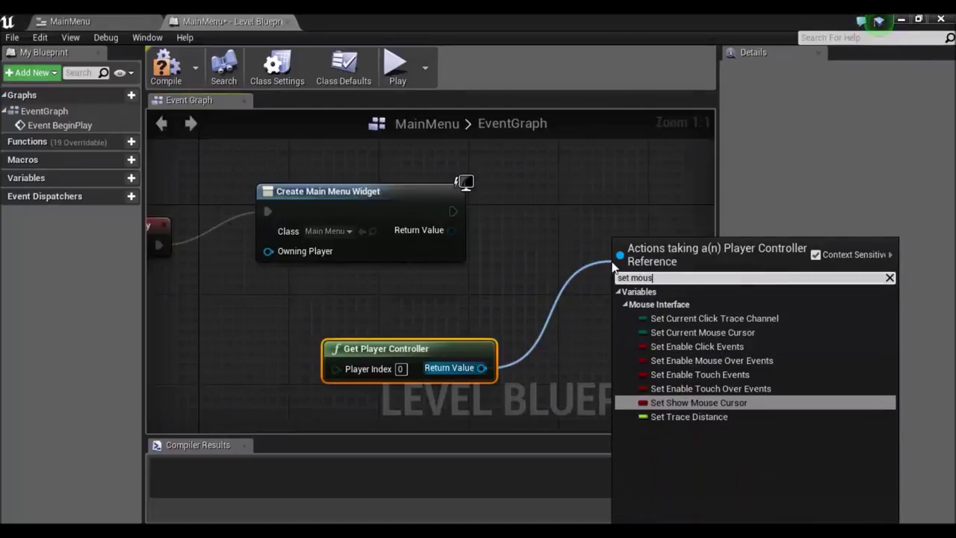
{"action": "key", "text": "Return"}
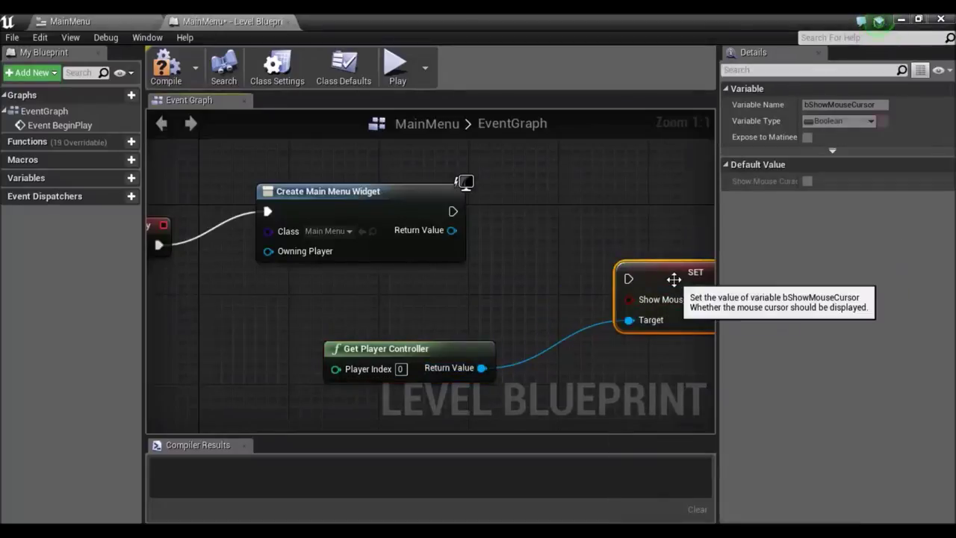
{"action": "left_click_drag", "start_coordinate": [648, 271], "coordinate": [608, 222]}
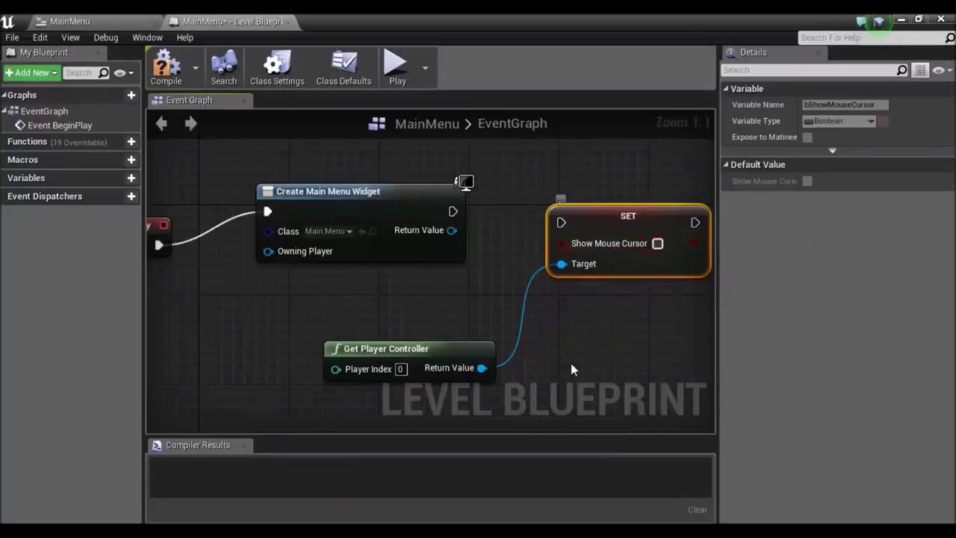
{"action": "scroll", "coordinate": [574, 359], "scroll_direction": "down", "scroll_amount": 1}
{"action": "scroll", "coordinate": [574, 363], "scroll_direction": "down", "scroll_amount": 1}
{"action": "left_click_drag", "start_coordinate": [484, 249], "coordinate": [566, 259]}
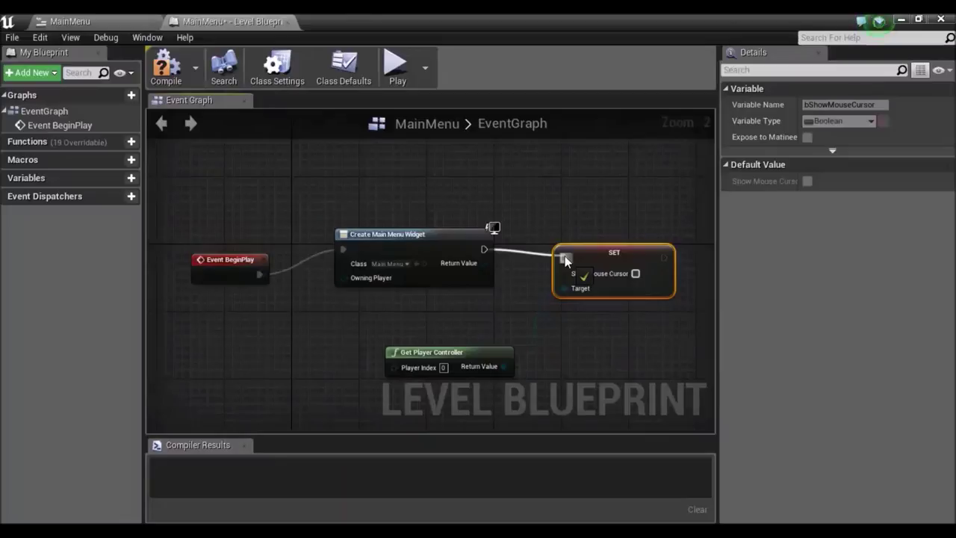
Insert an Add to Viewport node between Create Widget and SET, and tick Show Mouse Cursor.
{"action": "left_click_drag", "start_coordinate": [565, 255], "coordinate": [537, 223]}
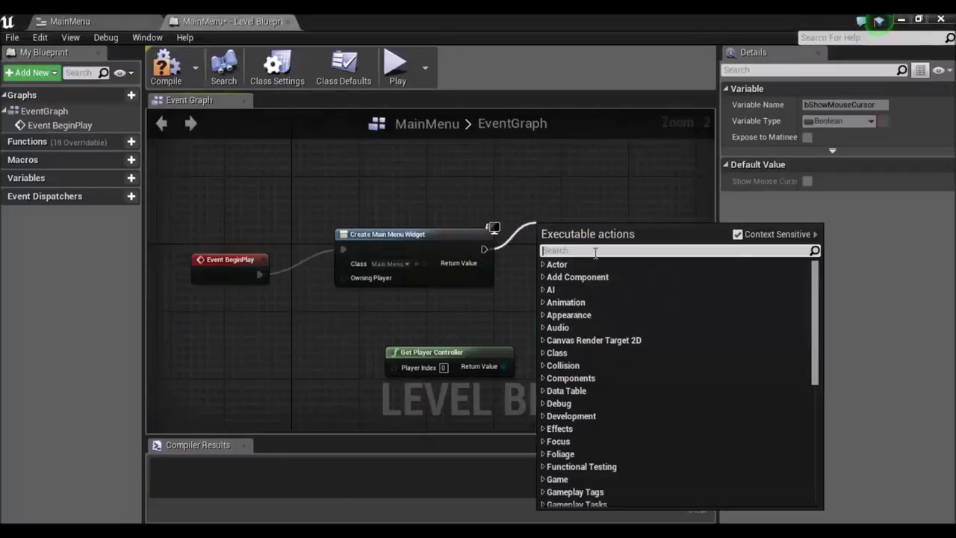
{"action": "type", "text": "add to "}
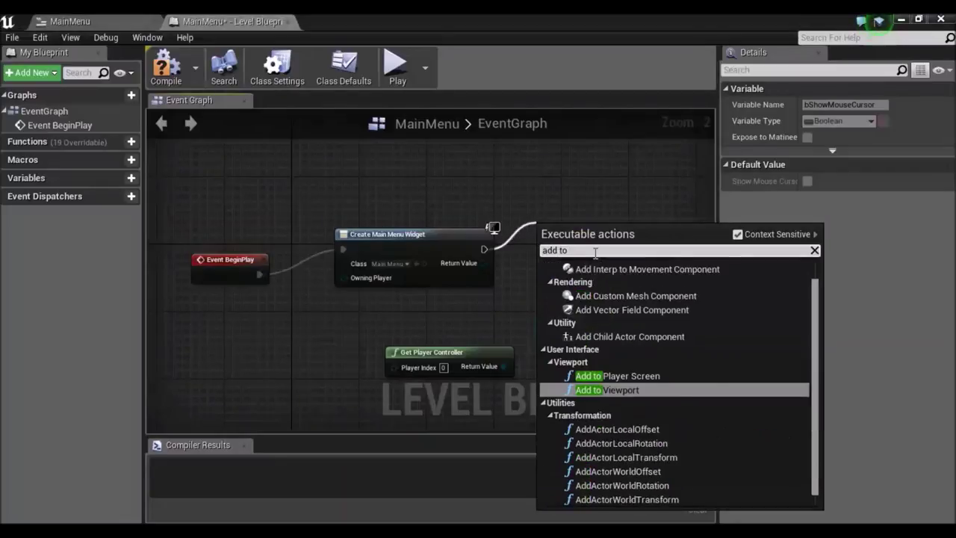
{"action": "type", "text": "vi"}
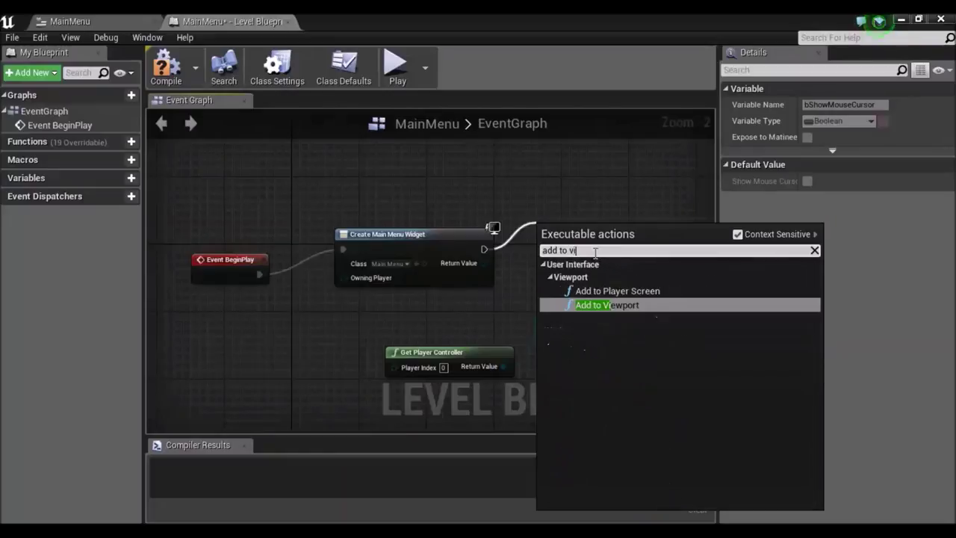
{"action": "key", "text": "Return"}
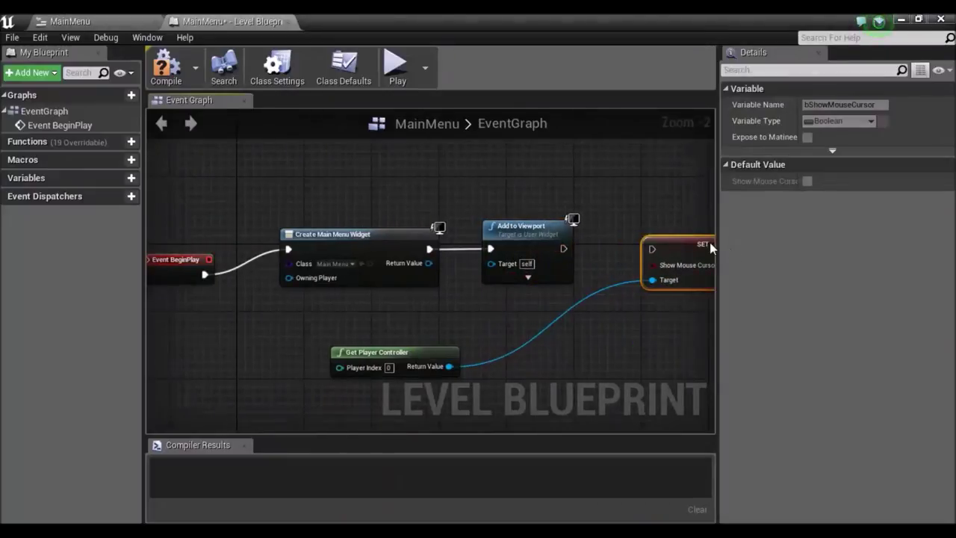
{"action": "left_click_drag", "start_coordinate": [711, 254], "coordinate": [677, 230]}
{"action": "left_click_drag", "start_coordinate": [538, 249], "coordinate": [603, 244]}
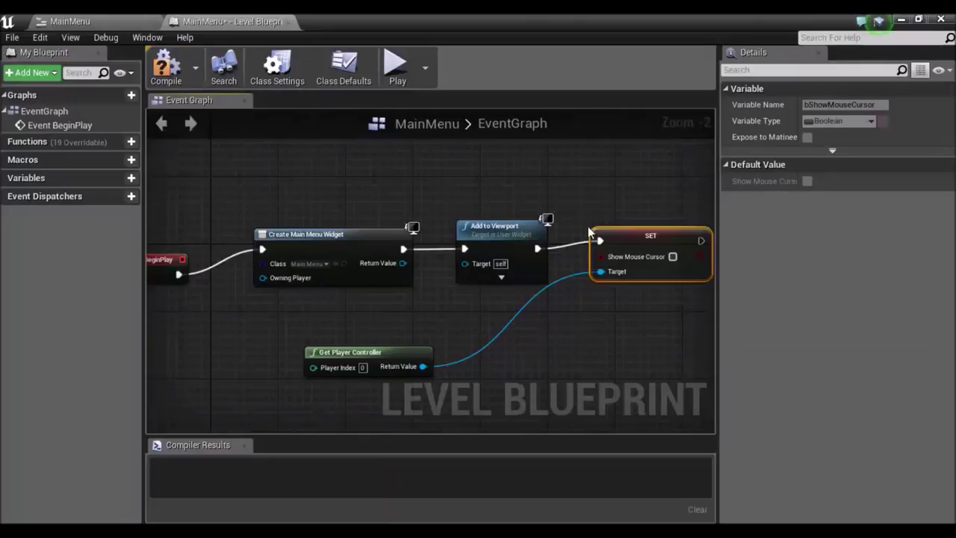
{"action": "left_click", "coordinate": [673, 257]}
Connect the widget's Return Value to Add to Viewport's Target, recompile without errors, and close the blueprint.
{"action": "left_click", "coordinate": [166, 87]}
{"action": "mouse_move", "coordinate": [501, 278]}
{"action": "scroll", "coordinate": [502, 278], "scroll_direction": "up", "scroll_amount": 2}
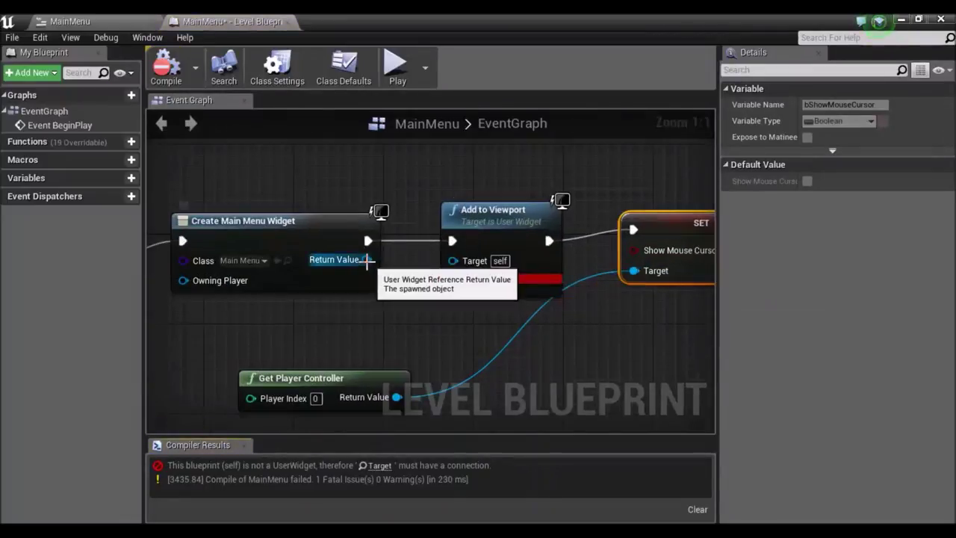
{"action": "left_click_drag", "start_coordinate": [366, 260], "coordinate": [453, 262]}
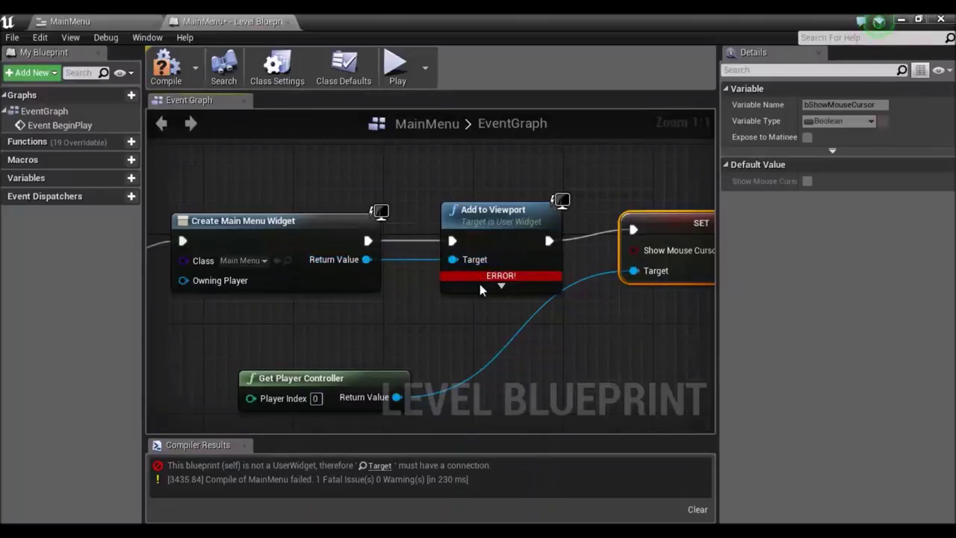
{"action": "left_click", "coordinate": [166, 78]}
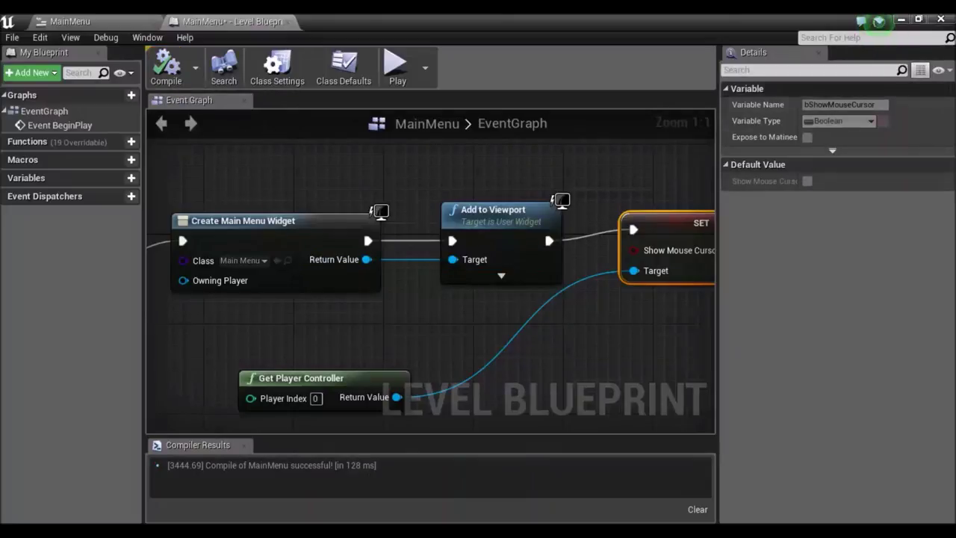
{"action": "left_click", "coordinate": [947, 18]}
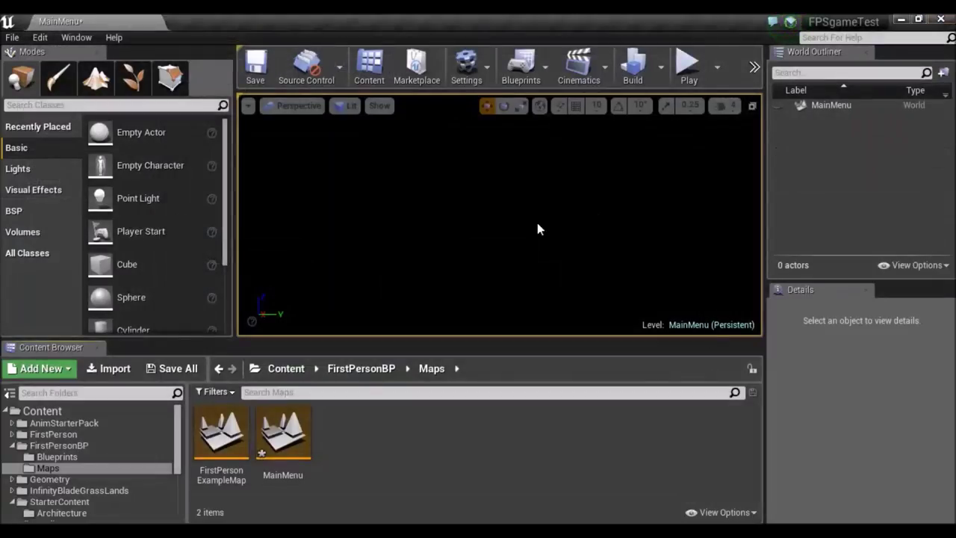
{"action": "left_click", "coordinate": [696, 72]}
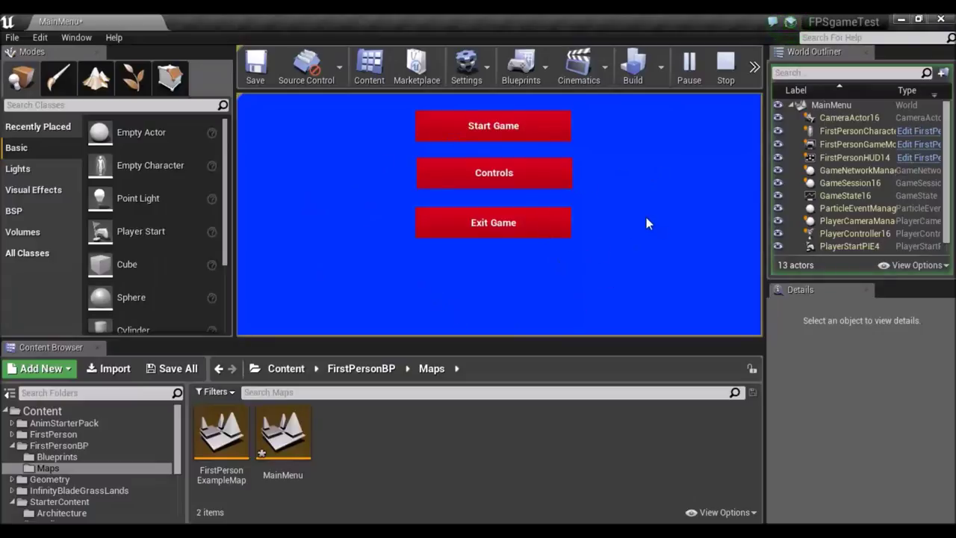
{"action": "left_click", "coordinate": [703, 155]}
{"action": "key", "text": "Escape"}
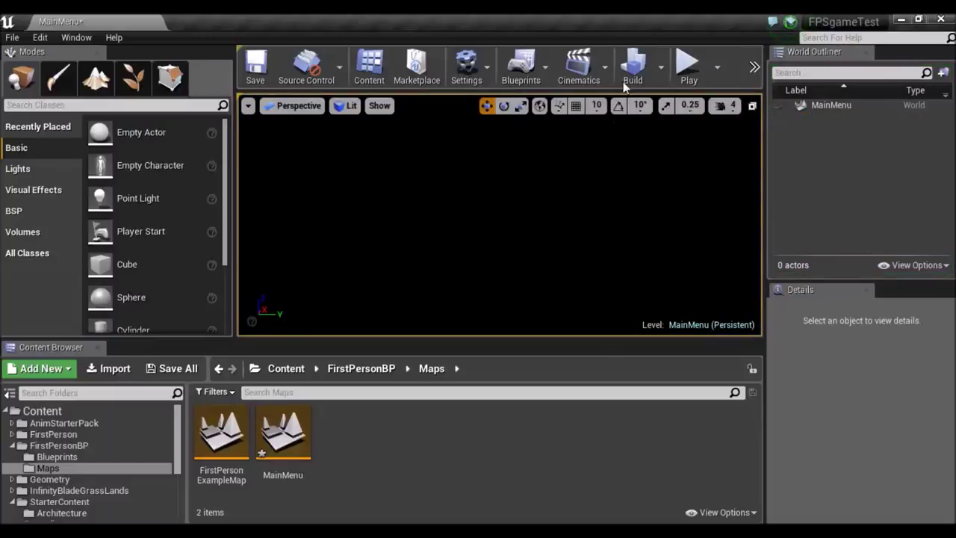
Choose a GameMode class under World Override for MainMenu, then start a Play test.
{"action": "left_click", "coordinate": [544, 71]}
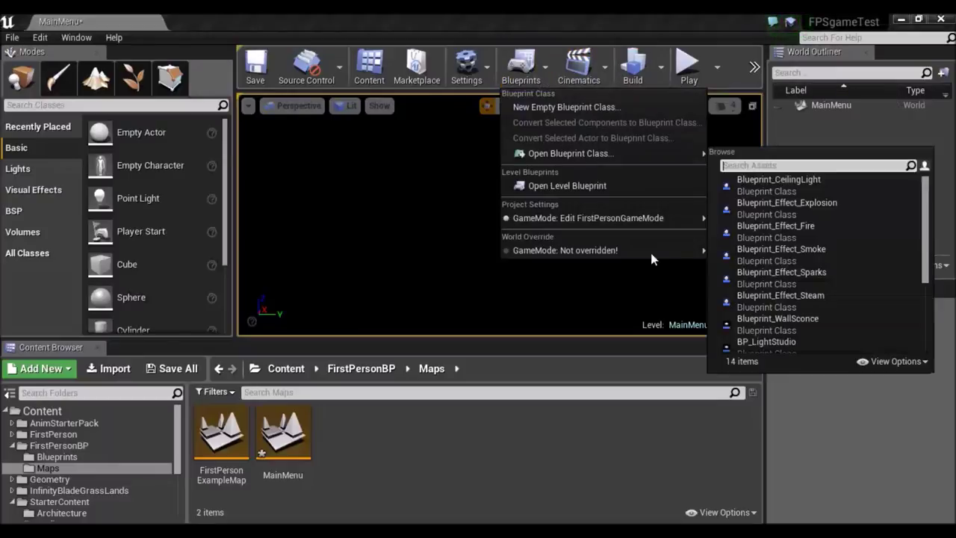
{"action": "mouse_move", "coordinate": [654, 250]}
{"action": "mouse_move", "coordinate": [755, 269]}
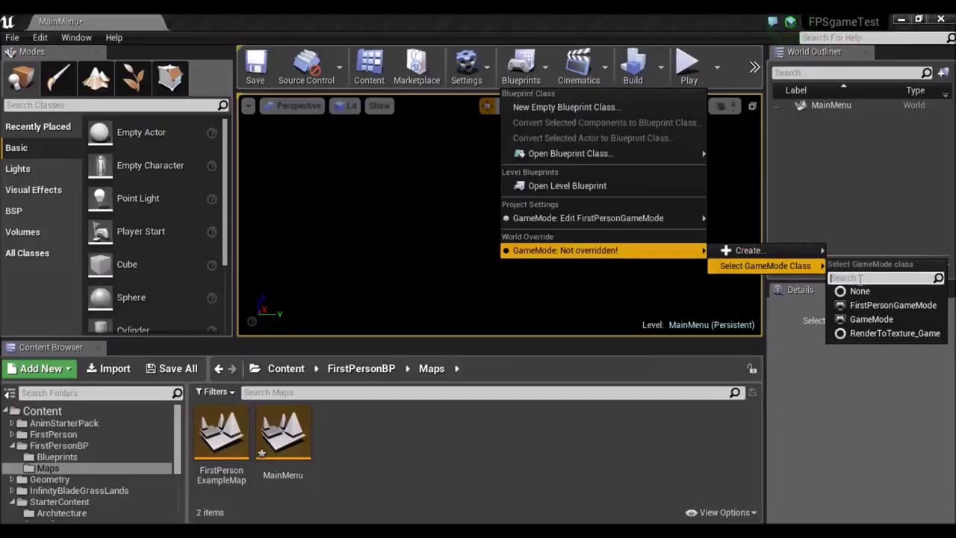
{"action": "left_click", "coordinate": [861, 319]}
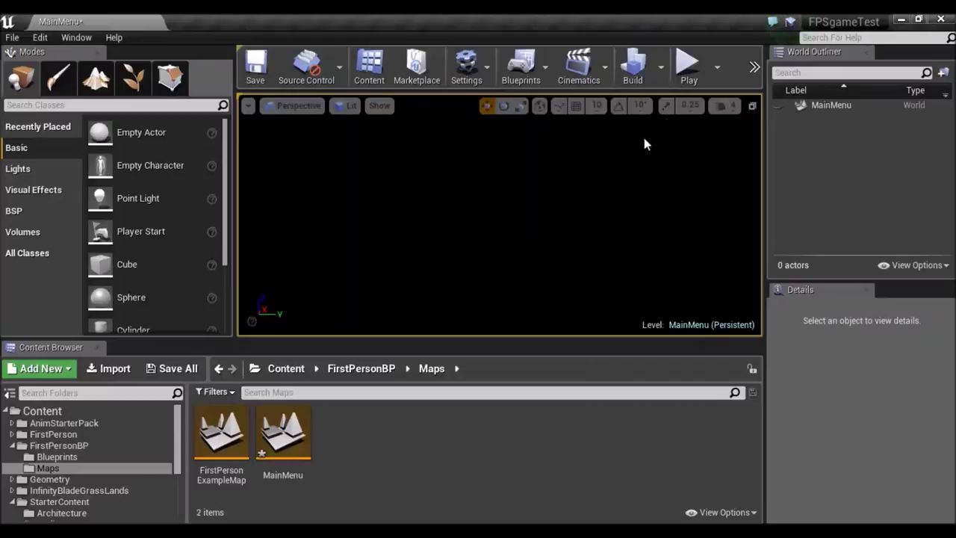
{"action": "left_click", "coordinate": [695, 71]}
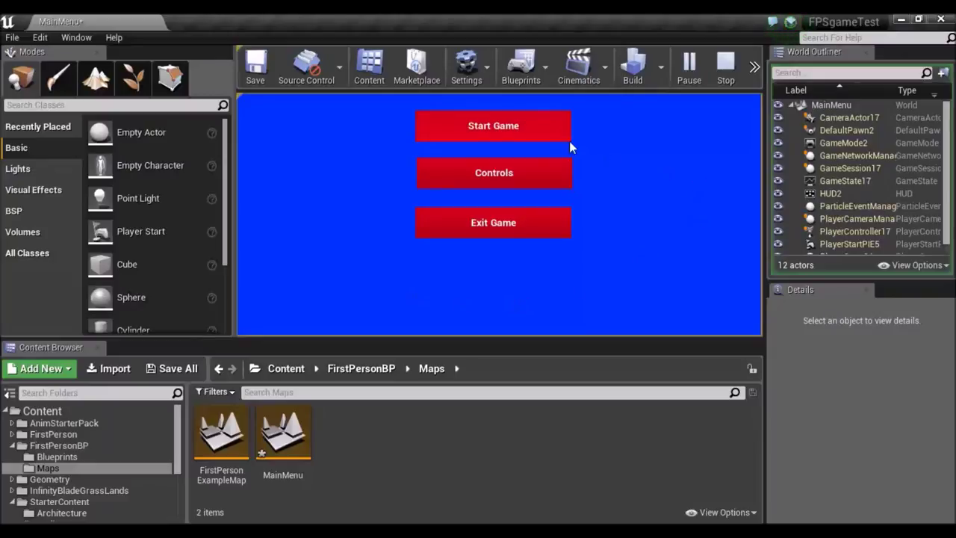
{"action": "left_click", "coordinate": [502, 129]}
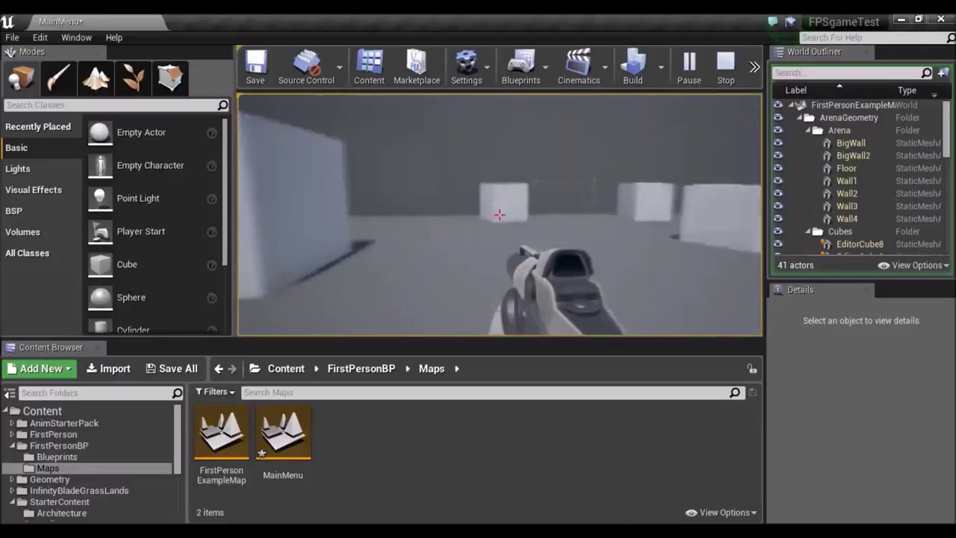
{"action": "left_click", "coordinate": [496, 216]}
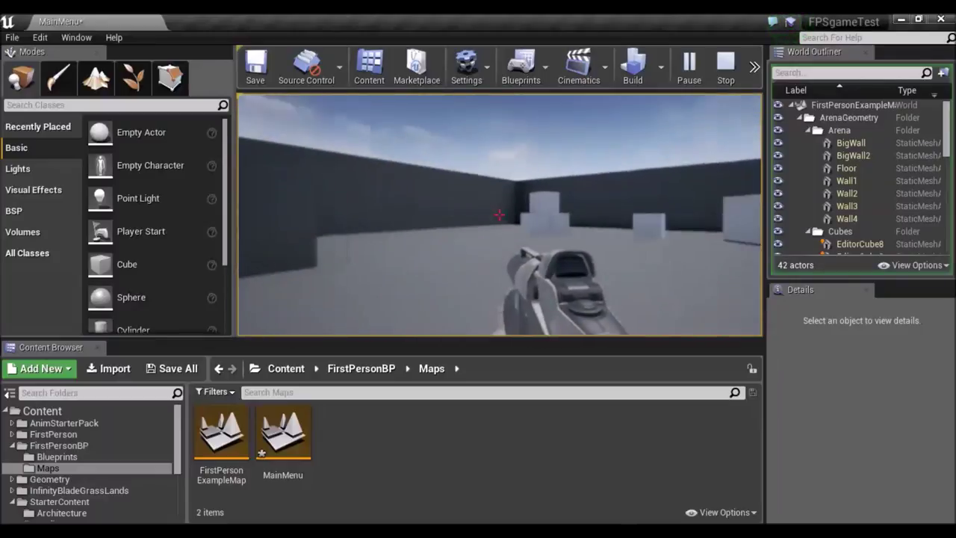
{"action": "key", "text": "w"}
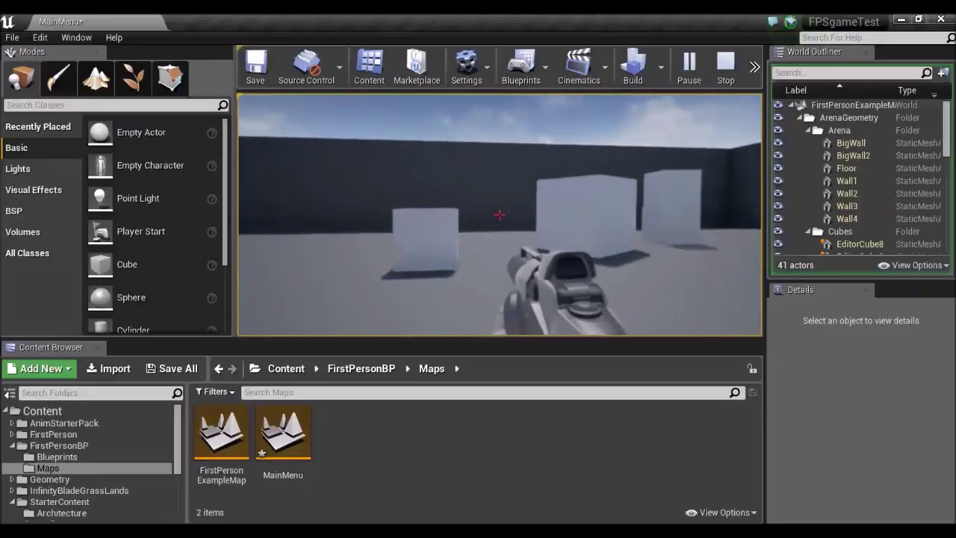
{"action": "key", "text": "Escape"}
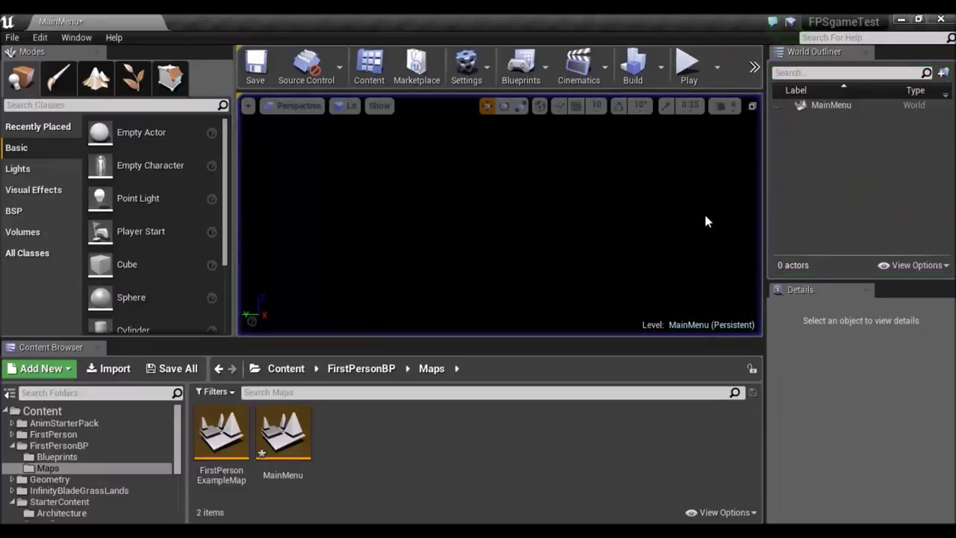
Create a new level asset named Controls in the Maps folder.
{"action": "left_click", "coordinate": [703, 211]}
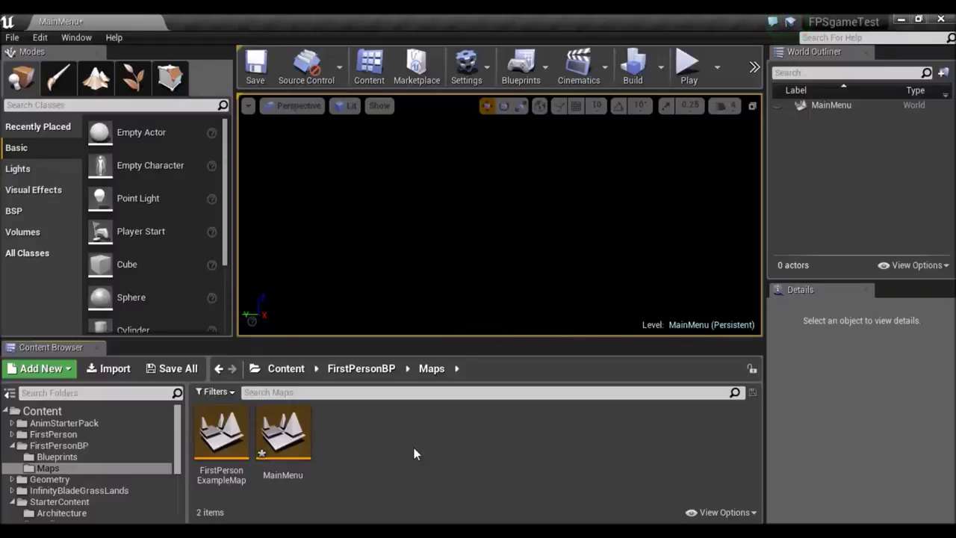
{"action": "right_click", "coordinate": [380, 462]}
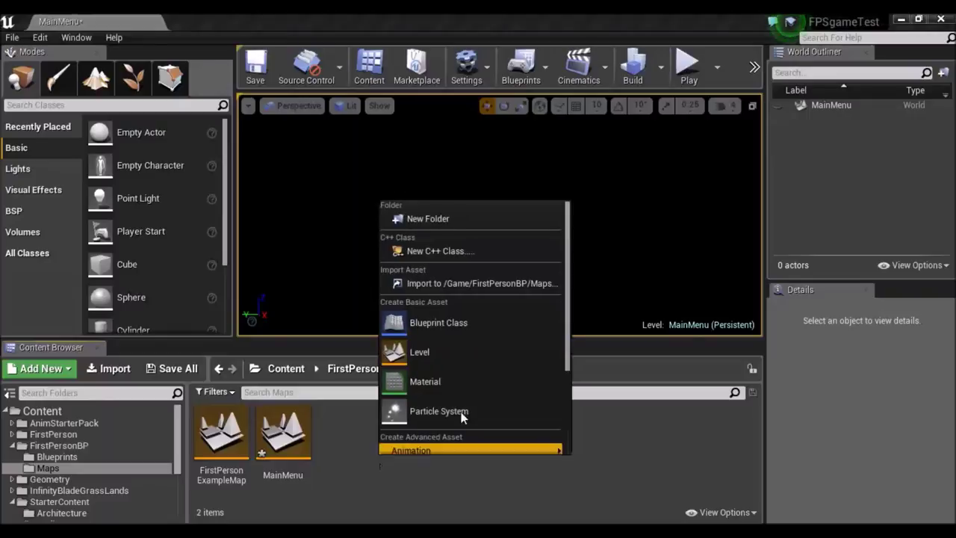
{"action": "left_click", "coordinate": [452, 352]}
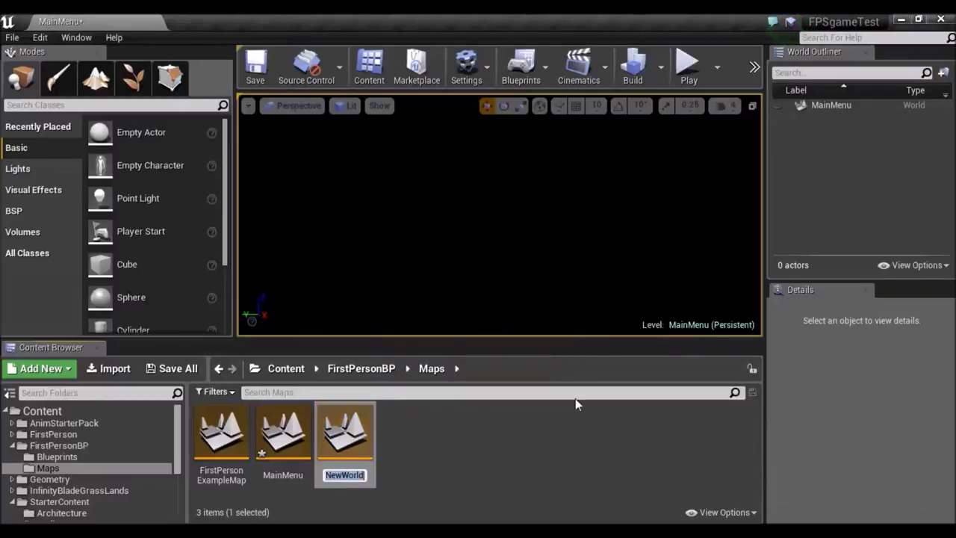
{"action": "type", "text": "Controls"}
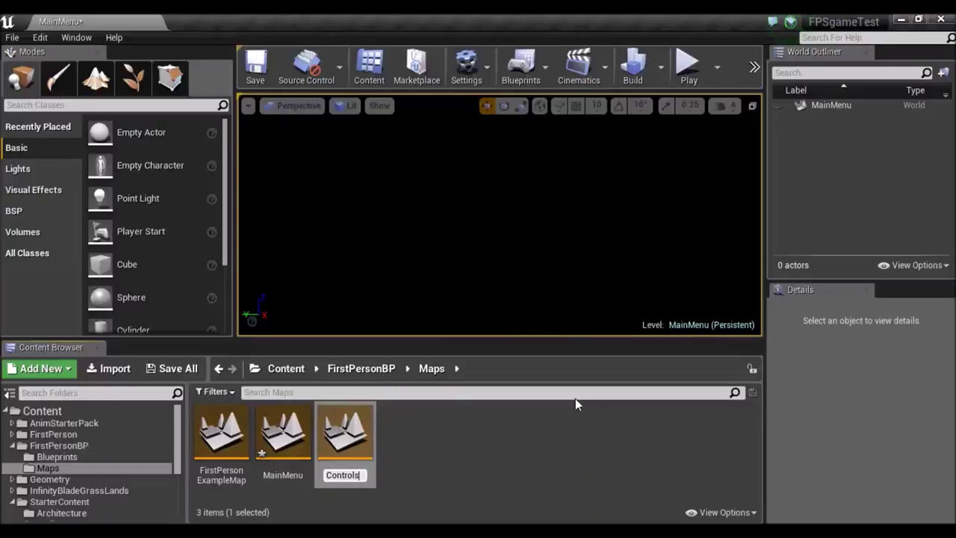
{"action": "key", "text": "Return"}
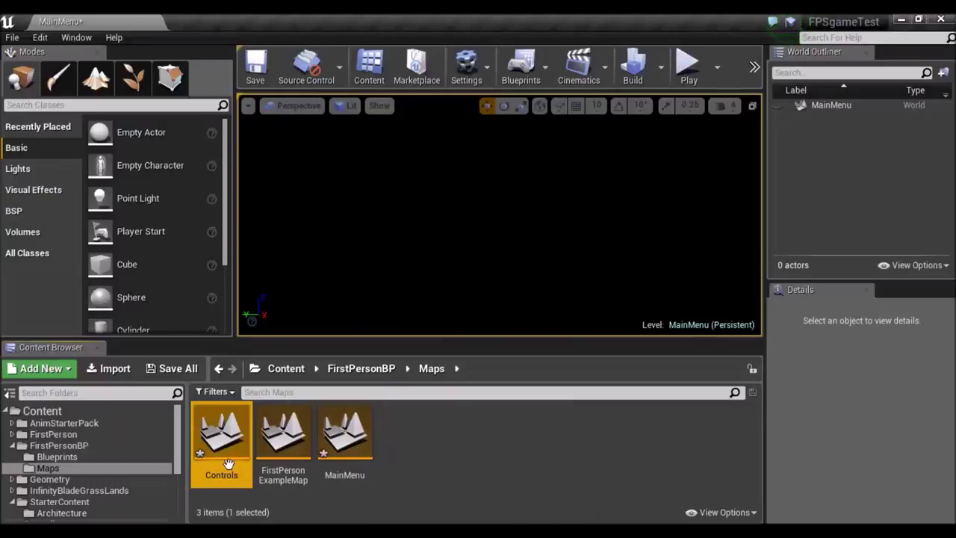
Open the Controls level after saving both levels, then show the Blueprints folder.
{"action": "double_click", "coordinate": [232, 441]}
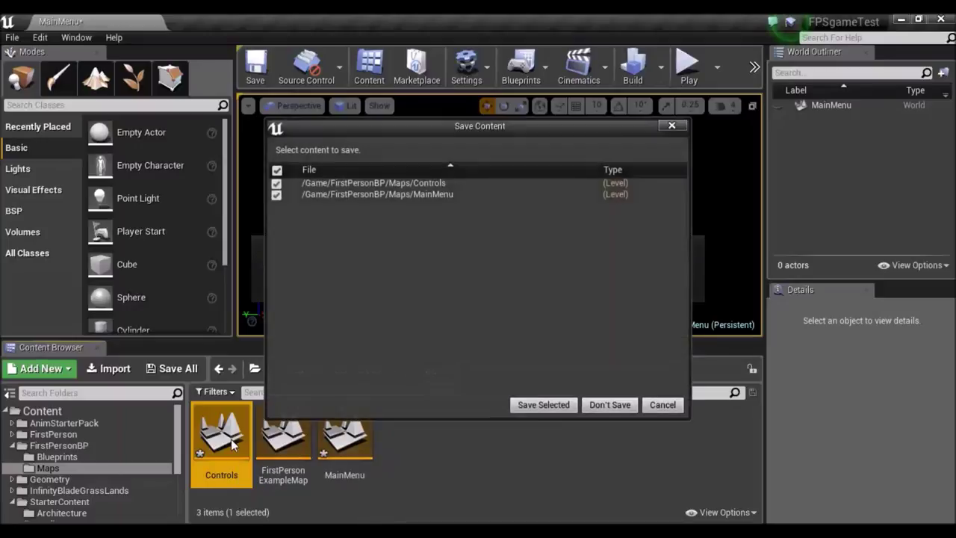
{"action": "left_click", "coordinate": [564, 404]}
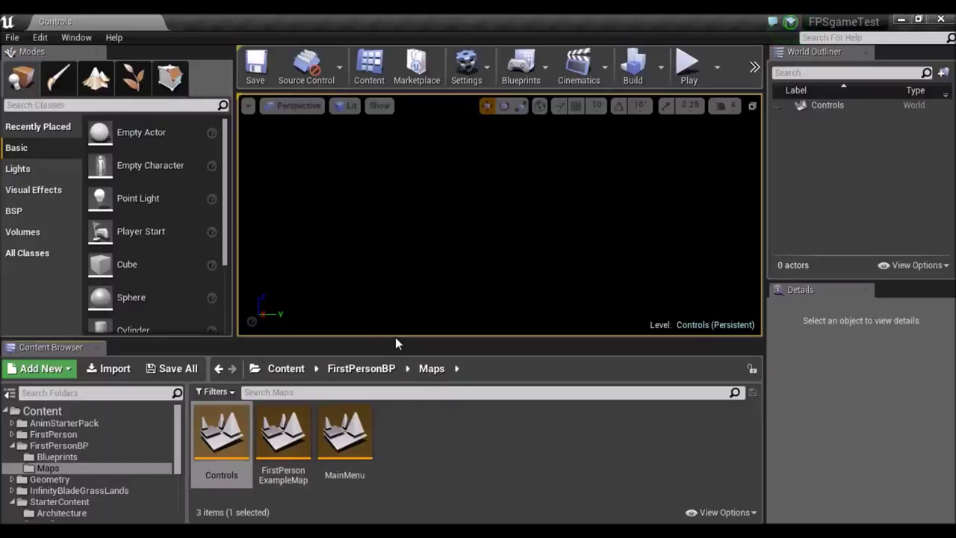
{"action": "left_click", "coordinate": [70, 456]}
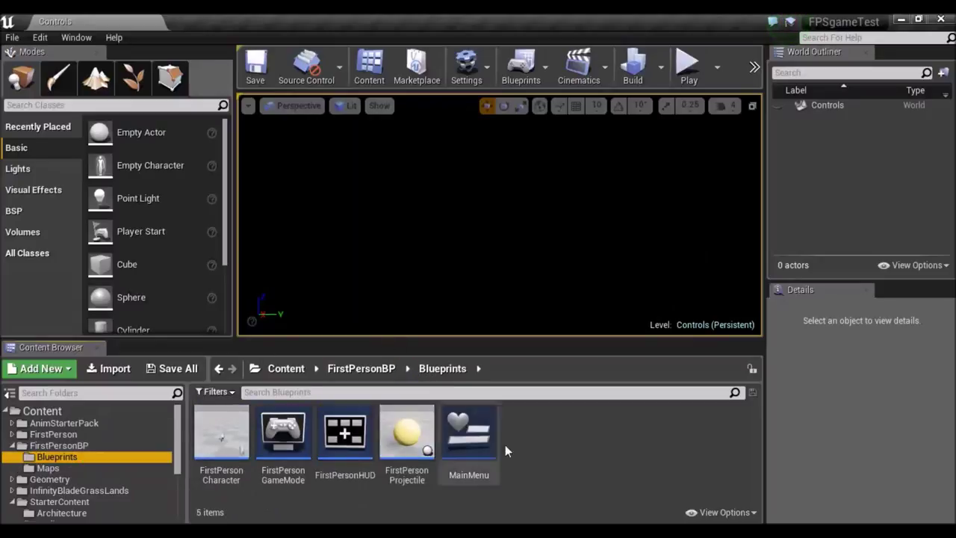
Browse the Blueprints folder's new-asset menu, dismiss it, and open the MainMenu widget blueprint.
{"action": "right_click", "coordinate": [546, 452]}
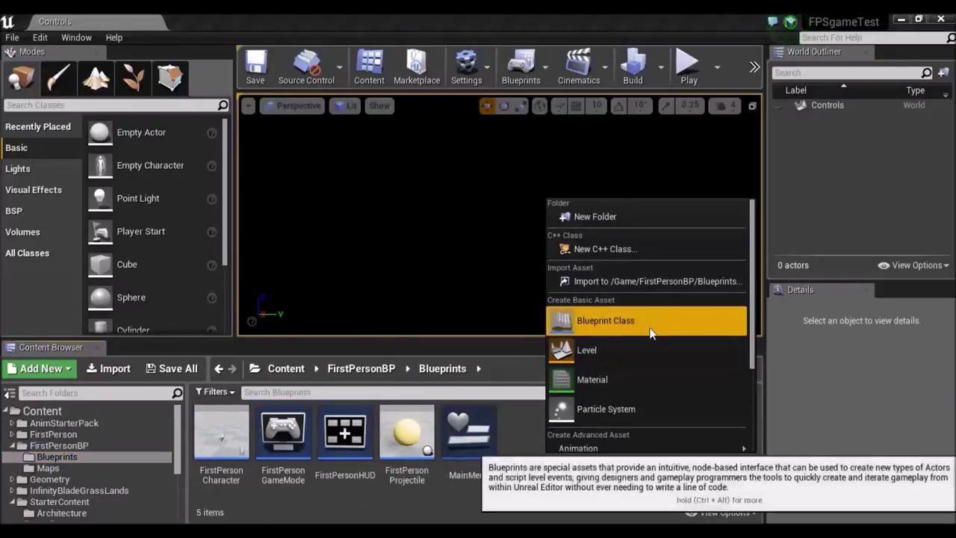
{"action": "scroll", "coordinate": [611, 401], "scroll_direction": "down", "scroll_amount": 2}
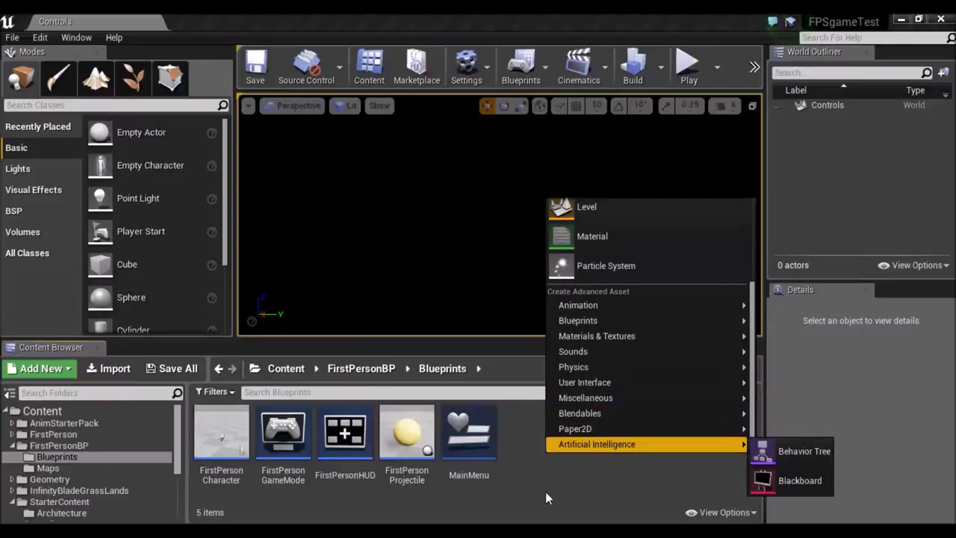
{"action": "left_click", "coordinate": [546, 491]}
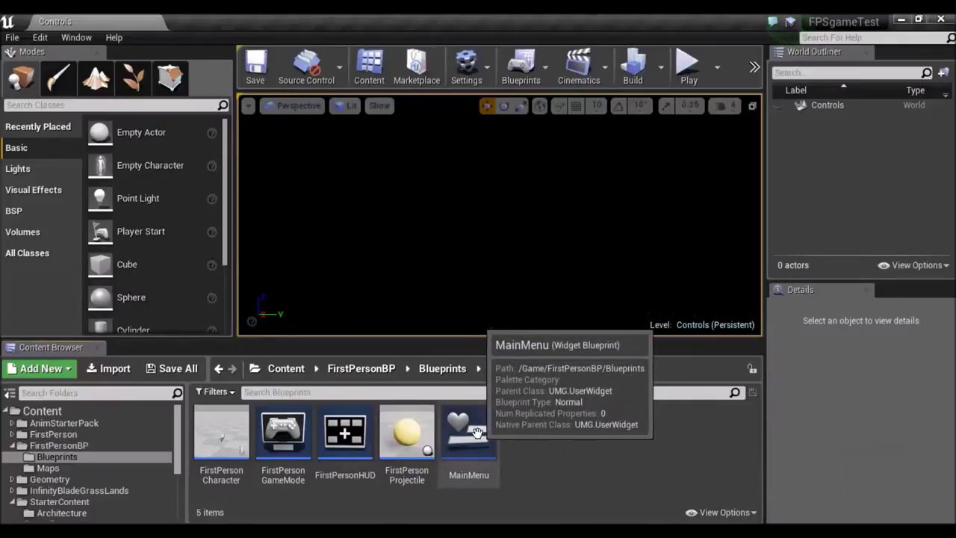
{"action": "double_click", "coordinate": [478, 434]}
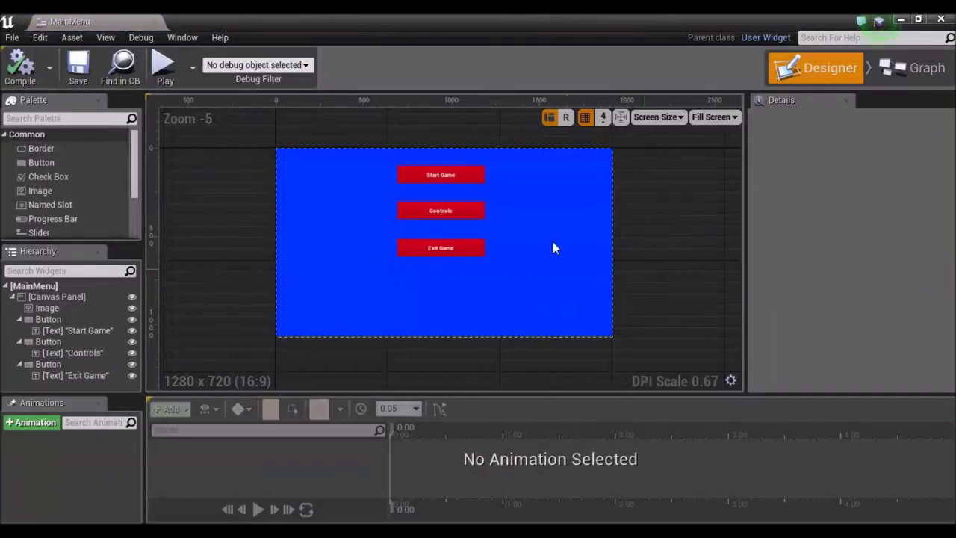
Select the Controls button and jump to its OnClicked event in the Event Graph.
{"action": "scroll", "coordinate": [419, 278], "scroll_direction": "up", "scroll_amount": 1}
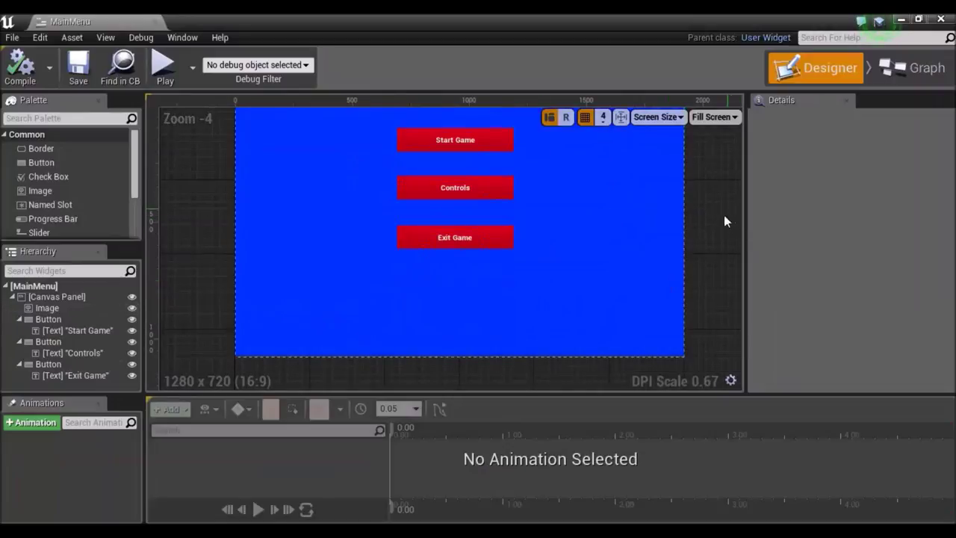
{"action": "left_click", "coordinate": [511, 187]}
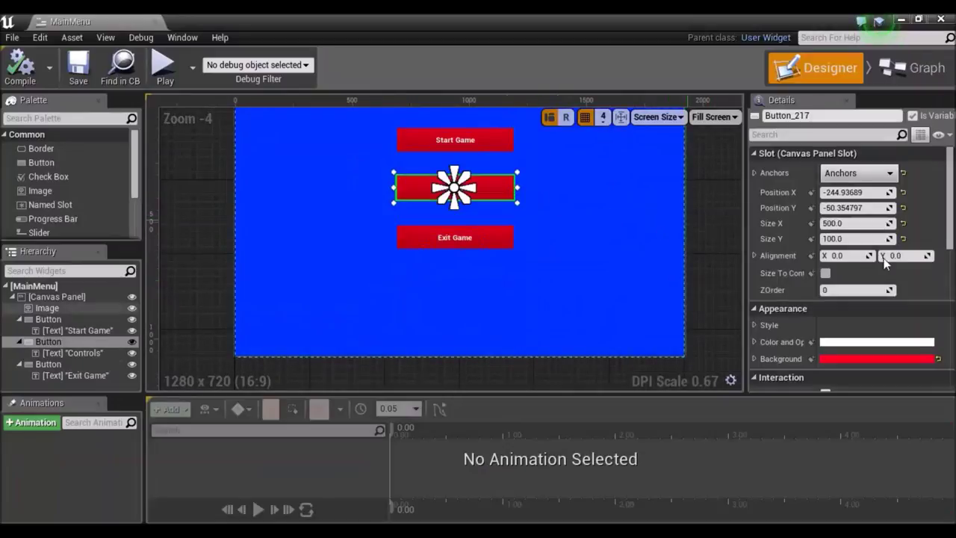
{"action": "scroll", "coordinate": [867, 279], "scroll_direction": "down", "scroll_amount": 3}
{"action": "scroll", "coordinate": [867, 276], "scroll_direction": "down", "scroll_amount": 5}
{"action": "scroll", "coordinate": [868, 276], "scroll_direction": "down", "scroll_amount": 2}
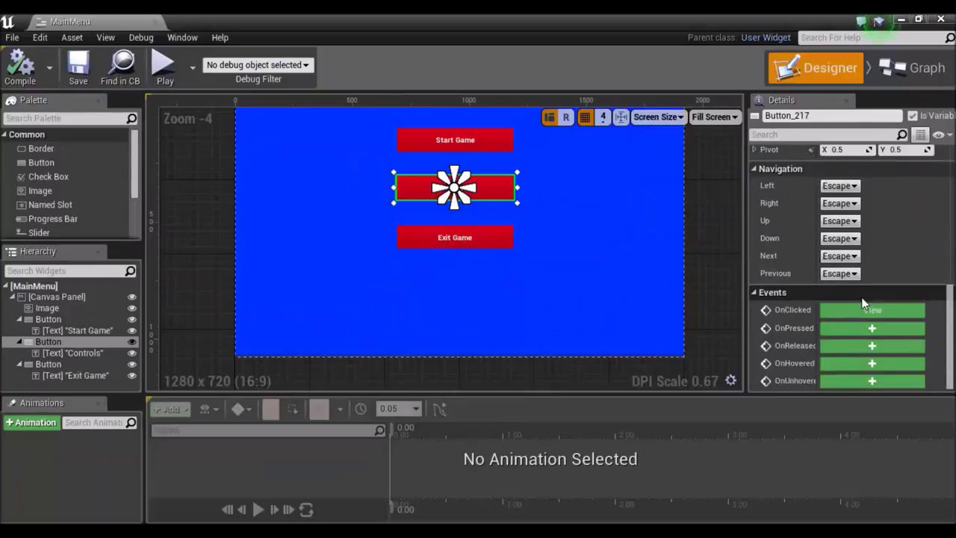
{"action": "left_click", "coordinate": [867, 310]}
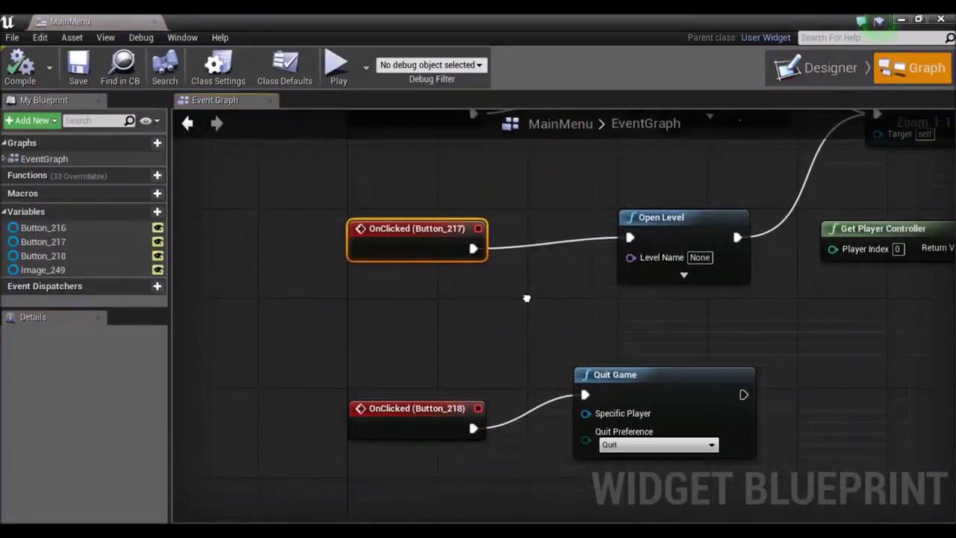
Set the Open Level node's Level Name to Controls.
{"action": "left_click", "coordinate": [670, 258]}
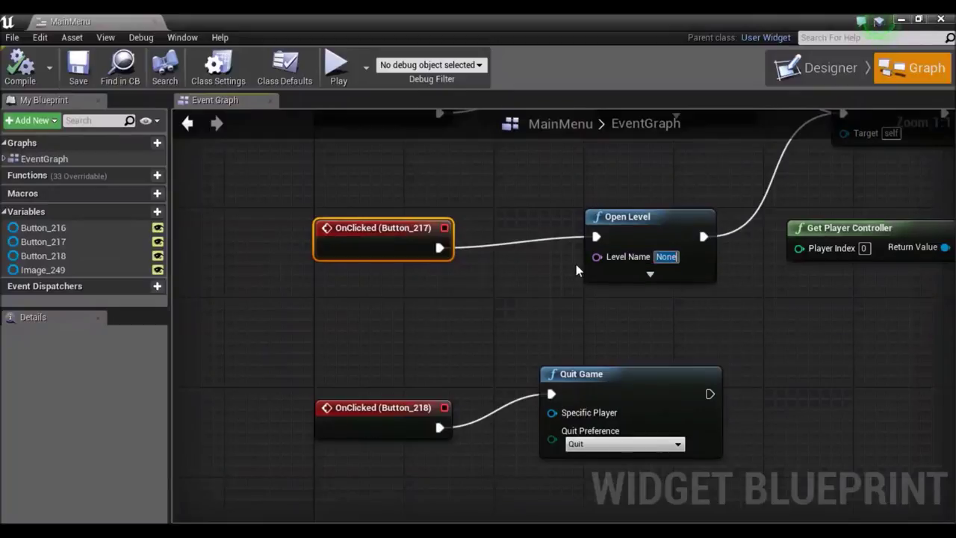
{"action": "type", "text": "Control"}
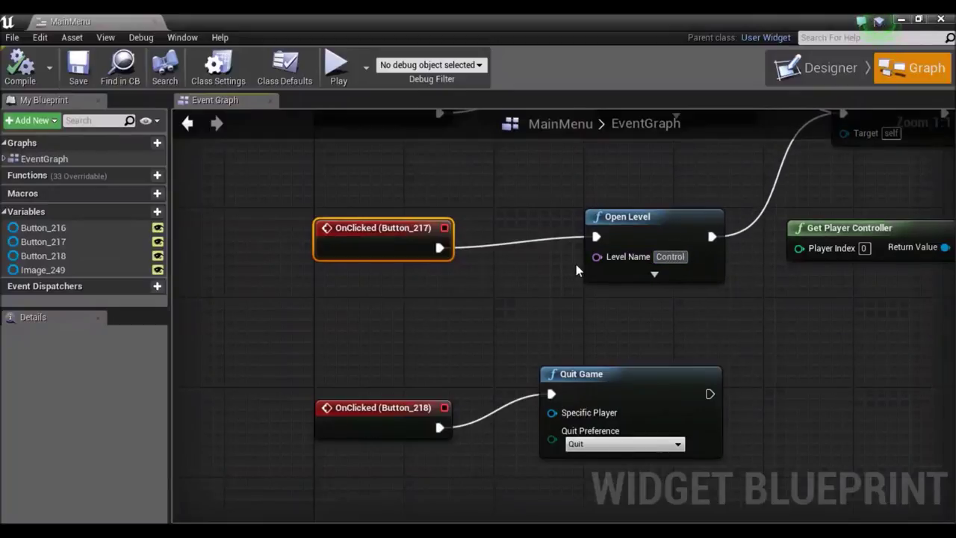
{"action": "type", "text": "s"}
{"action": "left_click", "coordinate": [736, 308]}
{"action": "left_click", "coordinate": [657, 274]}
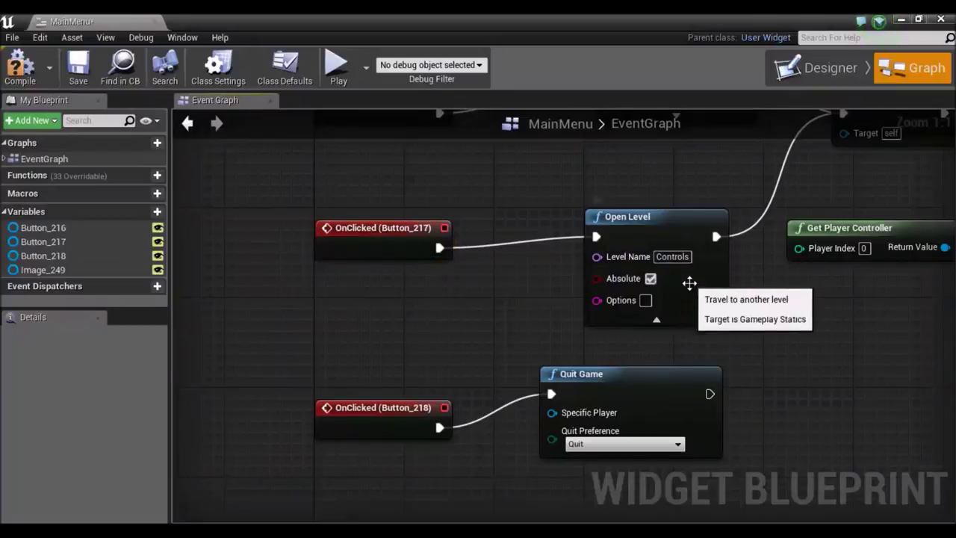
{"action": "left_click", "coordinate": [669, 322]}
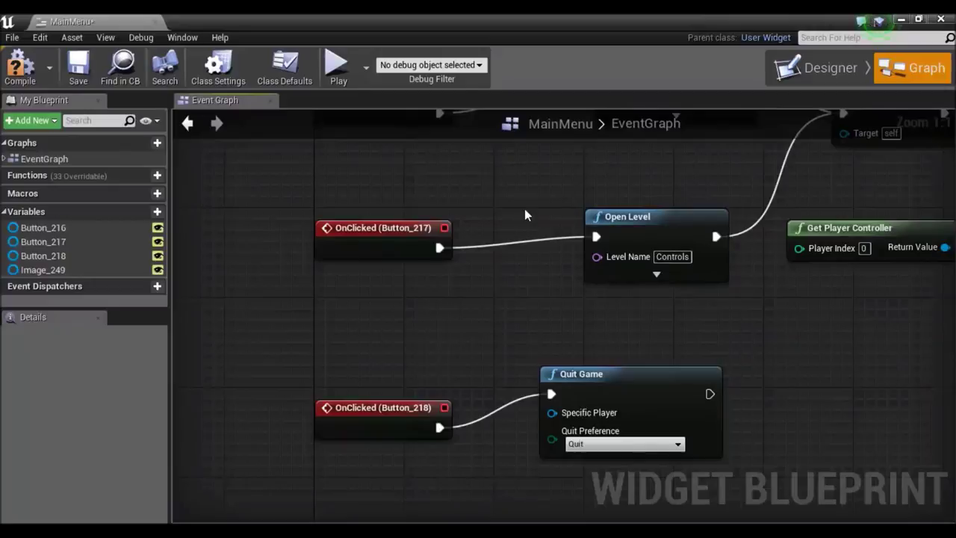
Compile and save the MainMenu widget blueprint, then close its editor.
{"action": "left_click", "coordinate": [21, 67]}
{"action": "left_click", "coordinate": [78, 67]}
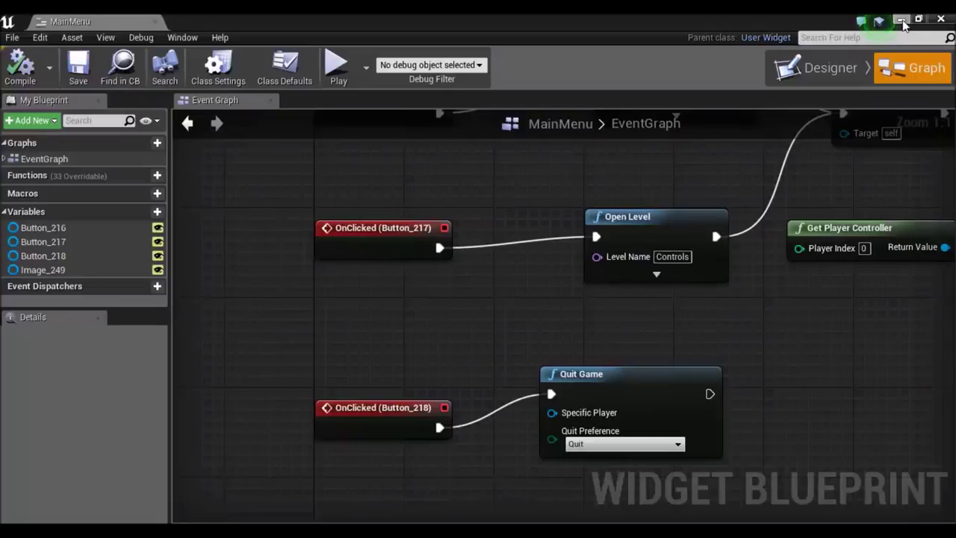
{"action": "left_click", "coordinate": [941, 18]}
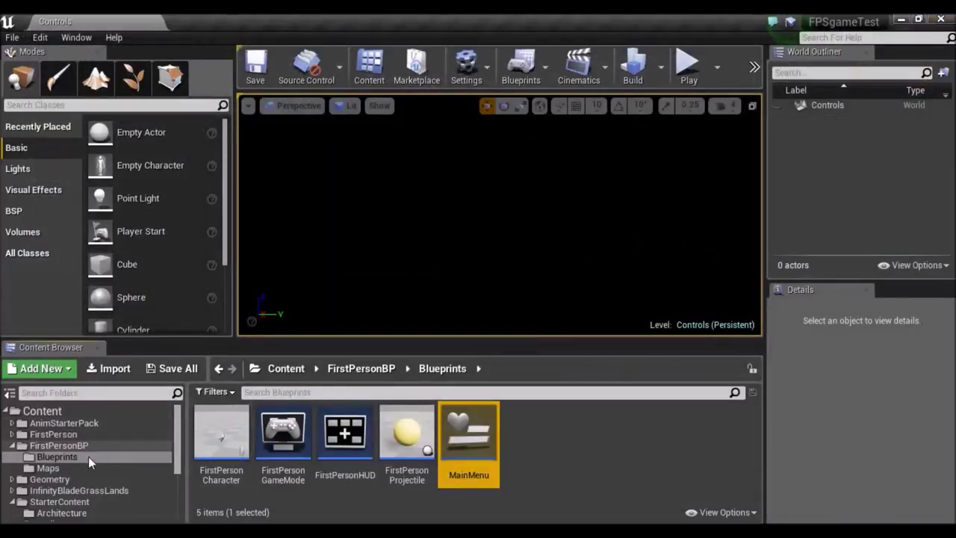
Add a User Interface > Widget Blueprint named Controls and open it for editing.
{"action": "right_click", "coordinate": [566, 464]}
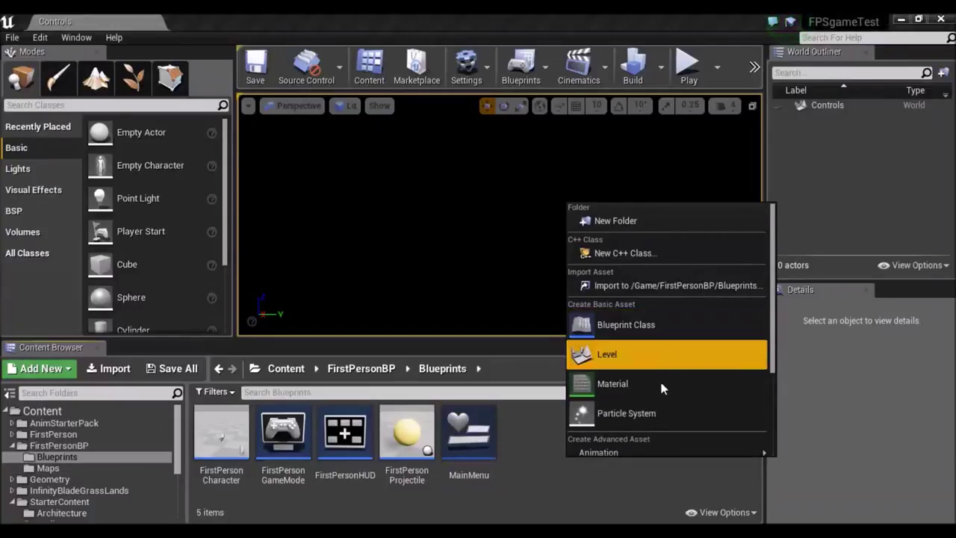
{"action": "scroll", "coordinate": [660, 380], "scroll_direction": "down", "scroll_amount": 3}
{"action": "scroll", "coordinate": [659, 380], "scroll_direction": "down", "scroll_amount": 2}
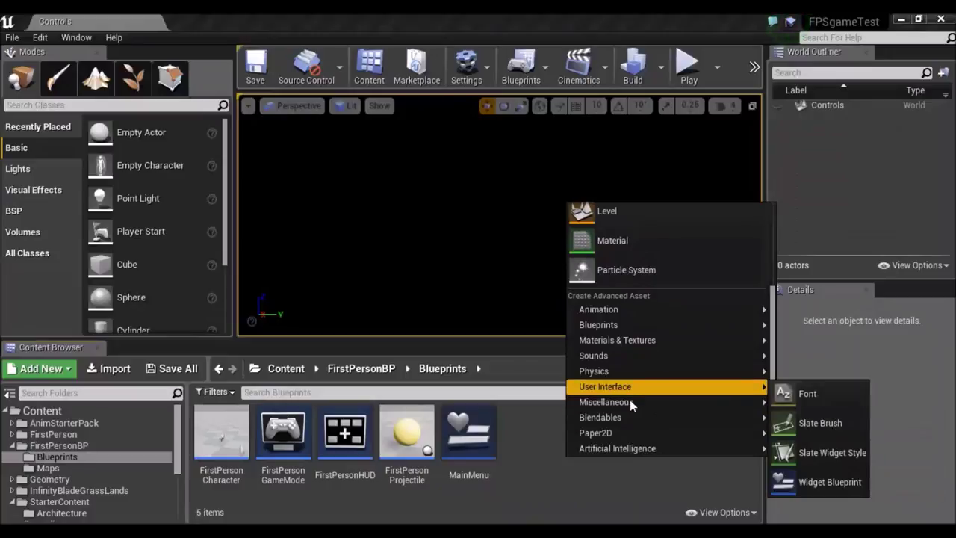
{"action": "mouse_move", "coordinate": [642, 417]}
{"action": "mouse_move", "coordinate": [652, 389]}
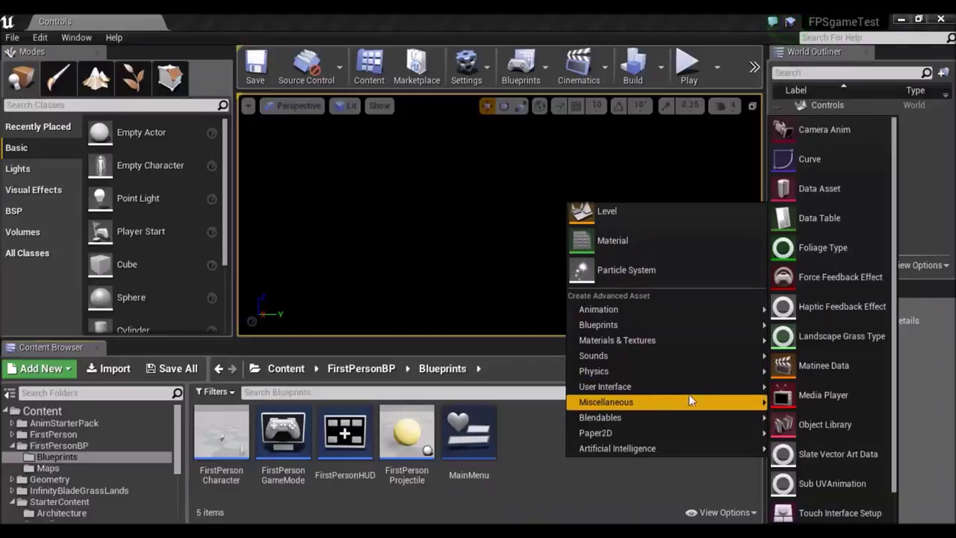
{"action": "mouse_move", "coordinate": [724, 387]}
{"action": "left_click", "coordinate": [818, 472]}
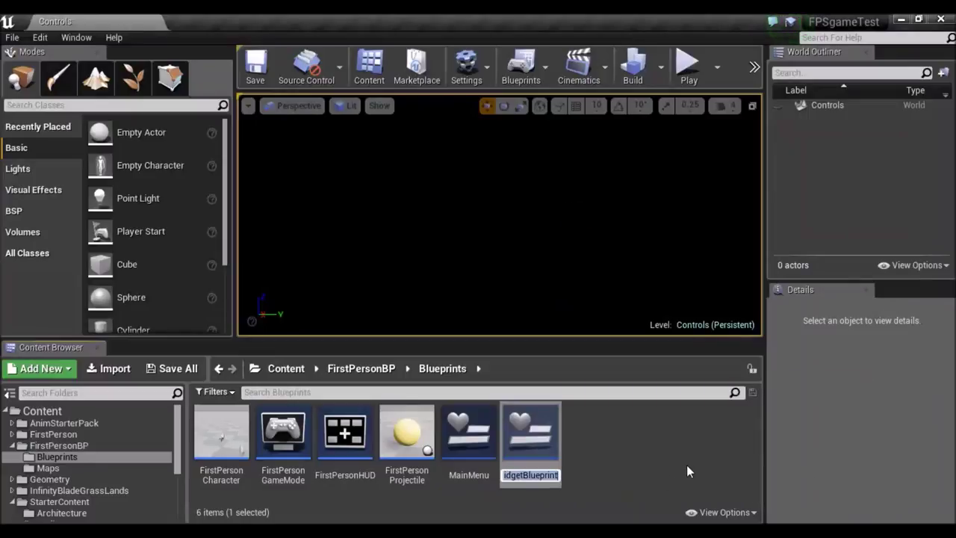
{"action": "type", "text": "Con"}
{"action": "type", "text": "tr"}
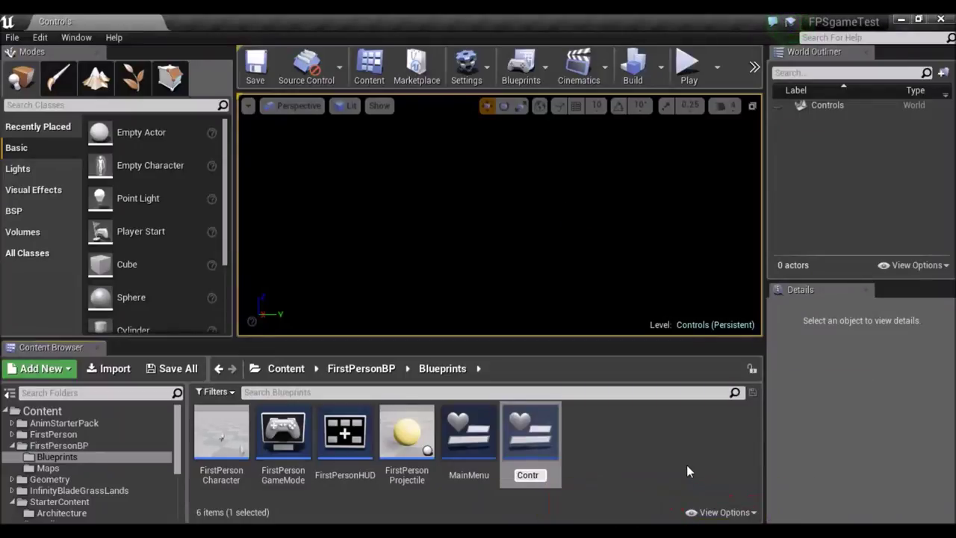
{"action": "type", "text": "ols"}
{"action": "key", "text": "Return"}
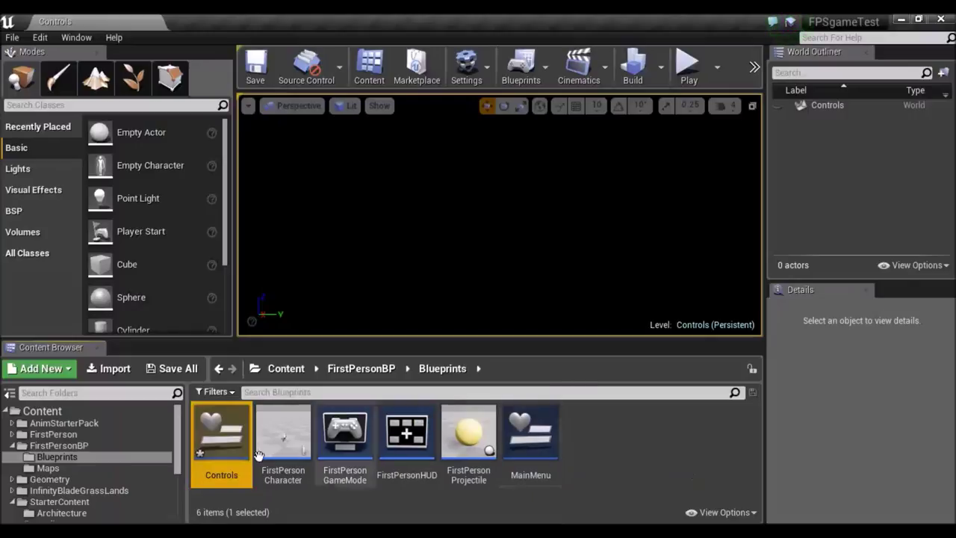
{"action": "double_click", "coordinate": [221, 442]}
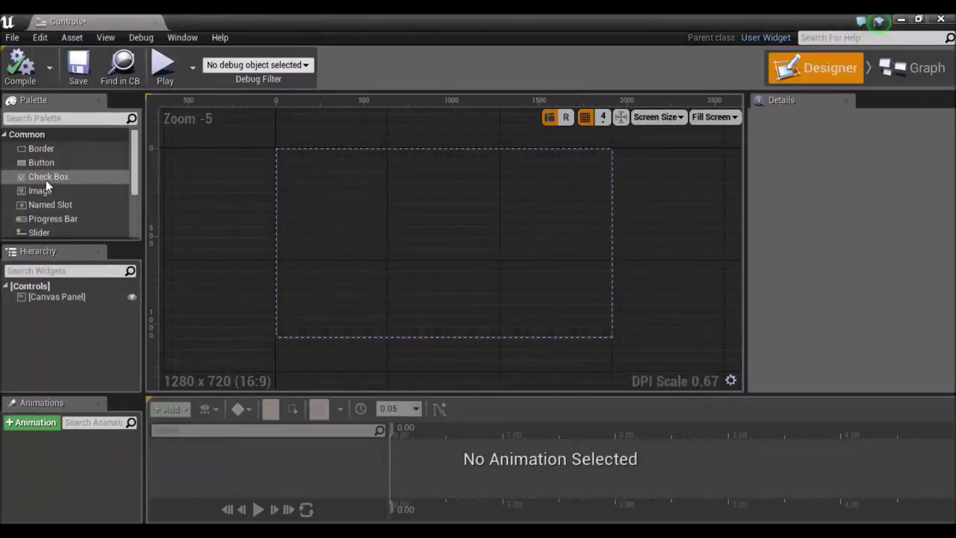
Place a Text block on the Controls canvas near the top centre and move its anchor there.
{"action": "scroll", "coordinate": [63, 191], "scroll_direction": "down", "scroll_amount": 3}
{"action": "scroll", "coordinate": [63, 191], "scroll_direction": "down", "scroll_amount": 2}
{"action": "scroll", "coordinate": [62, 194], "scroll_direction": "up", "scroll_amount": 2}
{"action": "left_click", "coordinate": [42, 181]}
{"action": "left_click_drag", "start_coordinate": [42, 180], "coordinate": [393, 166]}
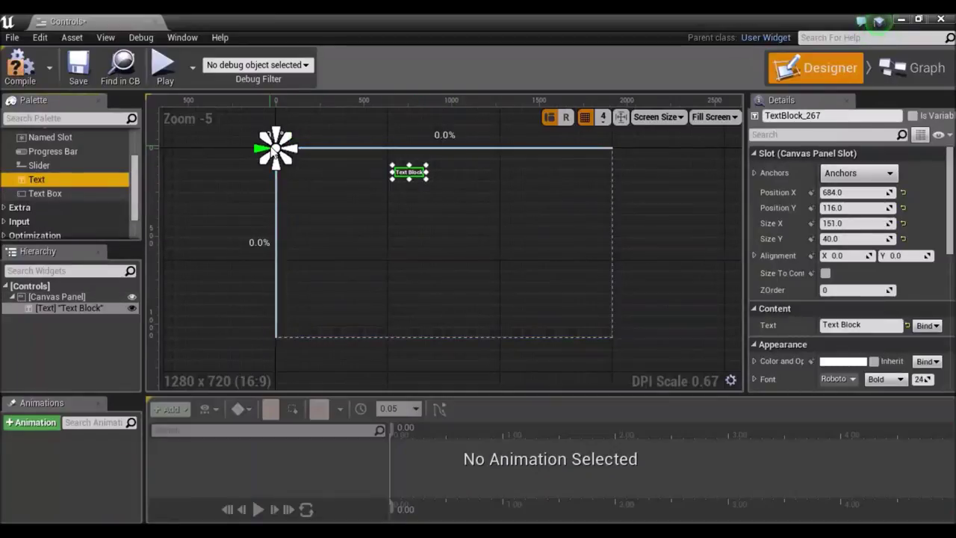
{"action": "left_click_drag", "start_coordinate": [416, 173], "coordinate": [442, 174]}
{"action": "left_click_drag", "start_coordinate": [275, 149], "coordinate": [446, 172]}
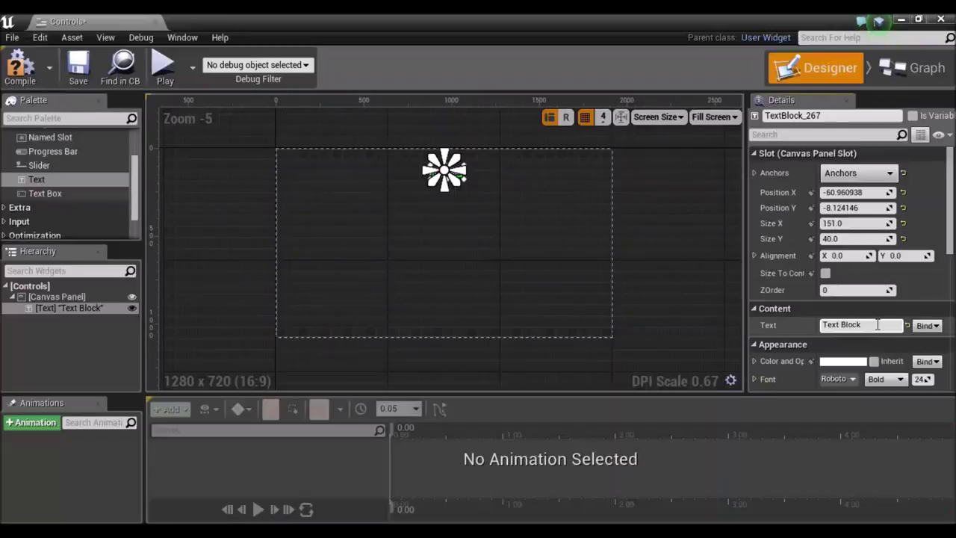
Change the text block to read 'W: forward' and widen it to fit.
{"action": "key", "text": "BackSpace"}
{"action": "key", "text": "BackSpace"}
{"action": "key", "text": "BackSpace"}
{"action": "key", "text": "BackSpace"}
{"action": "key", "text": "BackSpace"}
{"action": "key", "text": "BackSpace"}
{"action": "key", "text": "BackSpace"}
{"action": "key", "text": "BackSpace"}
{"action": "type", "text": "W"}
{"action": "type", "text": ": forward"}
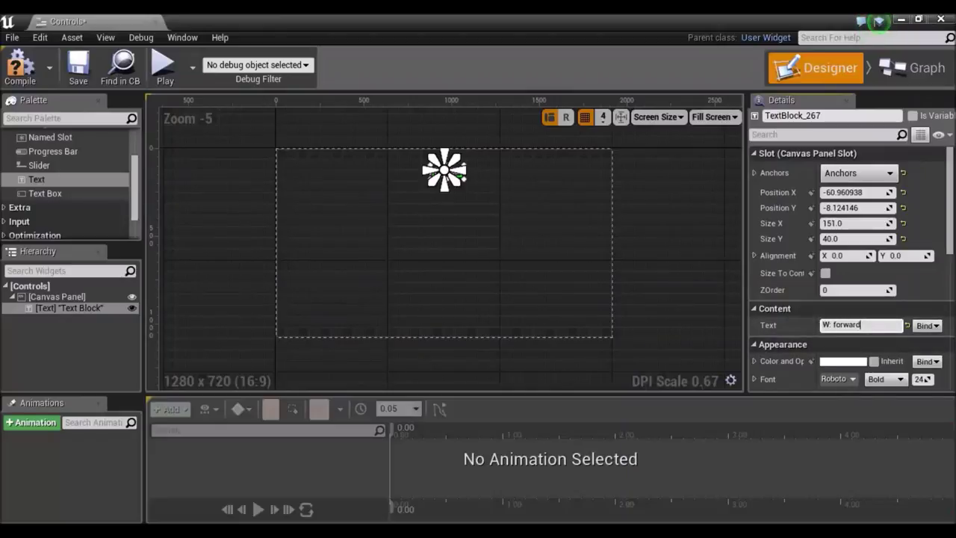
{"action": "key", "text": "Return"}
{"action": "left_click", "coordinate": [691, 247]}
{"action": "left_click", "coordinate": [456, 174]}
{"action": "scroll", "coordinate": [447, 207], "scroll_direction": "up", "scroll_amount": 2}
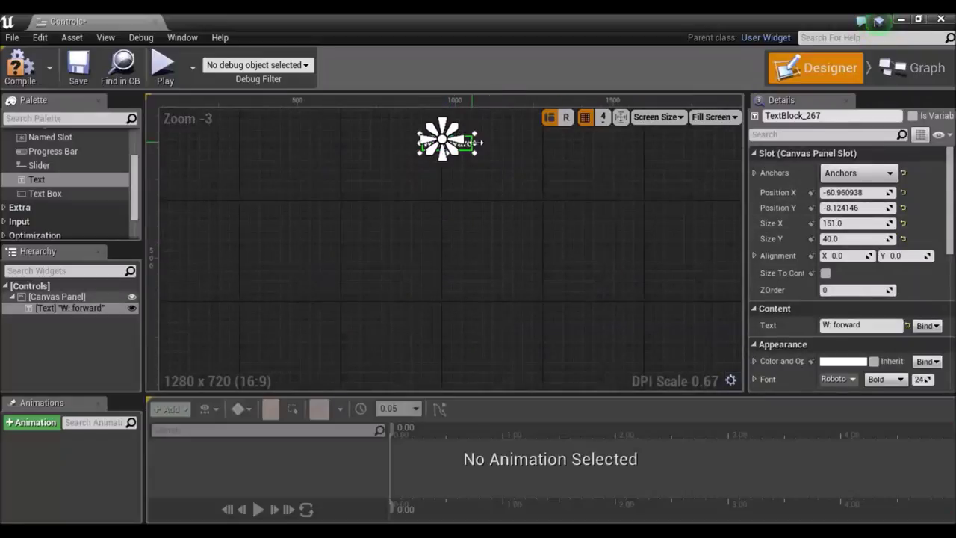
{"action": "left_click_drag", "start_coordinate": [476, 142], "coordinate": [523, 156]}
{"action": "left_click", "coordinate": [514, 168]}
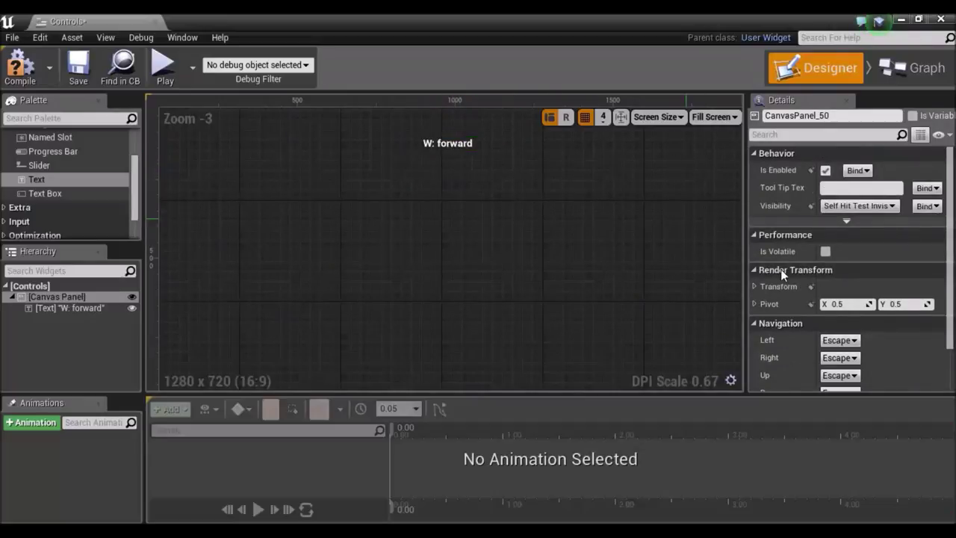
Drop a second text block below 'W: forward' and move its anchor onto the canvas.
{"action": "scroll", "coordinate": [849, 263], "scroll_direction": "down", "scroll_amount": 1}
{"action": "scroll", "coordinate": [849, 263], "scroll_direction": "down", "scroll_amount": 1}
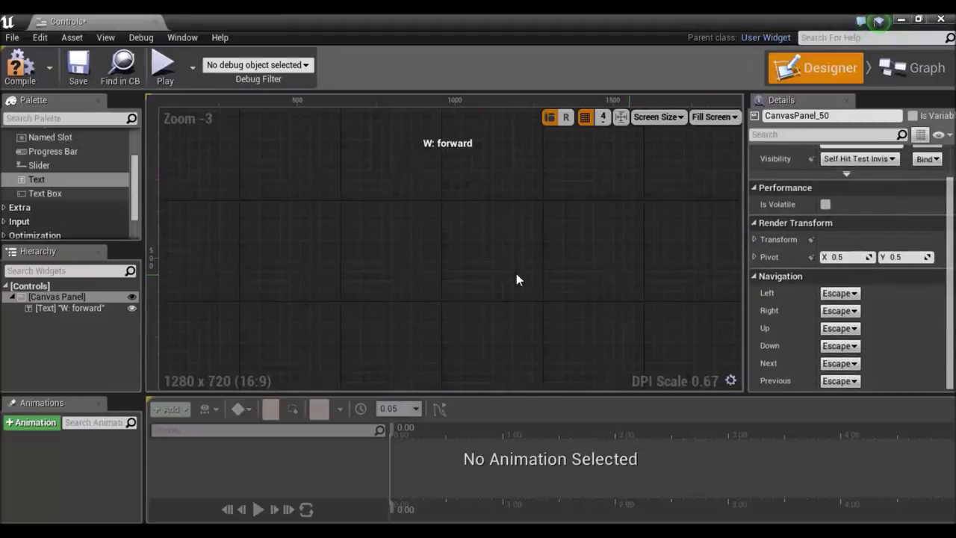
{"action": "scroll", "coordinate": [516, 278], "scroll_direction": "up", "scroll_amount": 2}
{"action": "scroll", "coordinate": [387, 249], "scroll_direction": "down", "scroll_amount": 2}
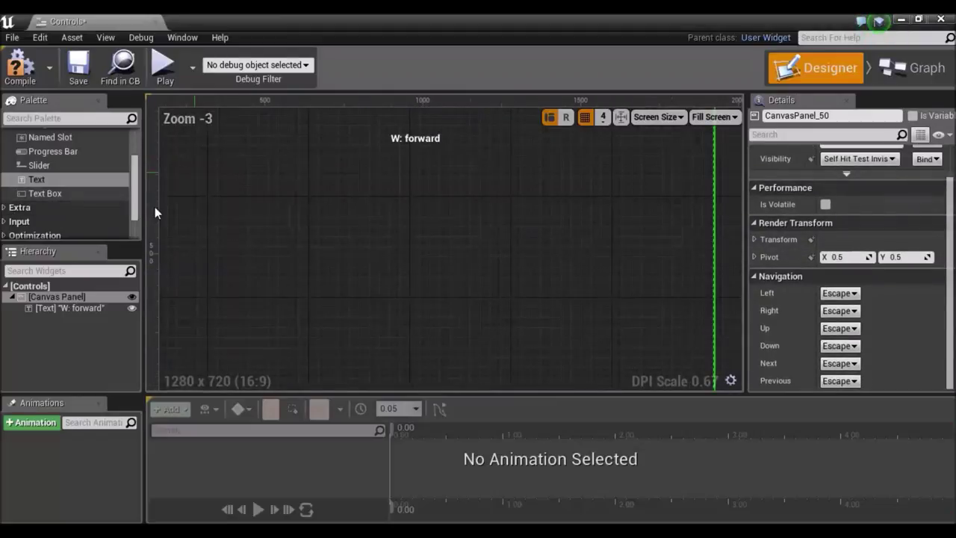
{"action": "left_click_drag", "start_coordinate": [30, 183], "coordinate": [395, 165]}
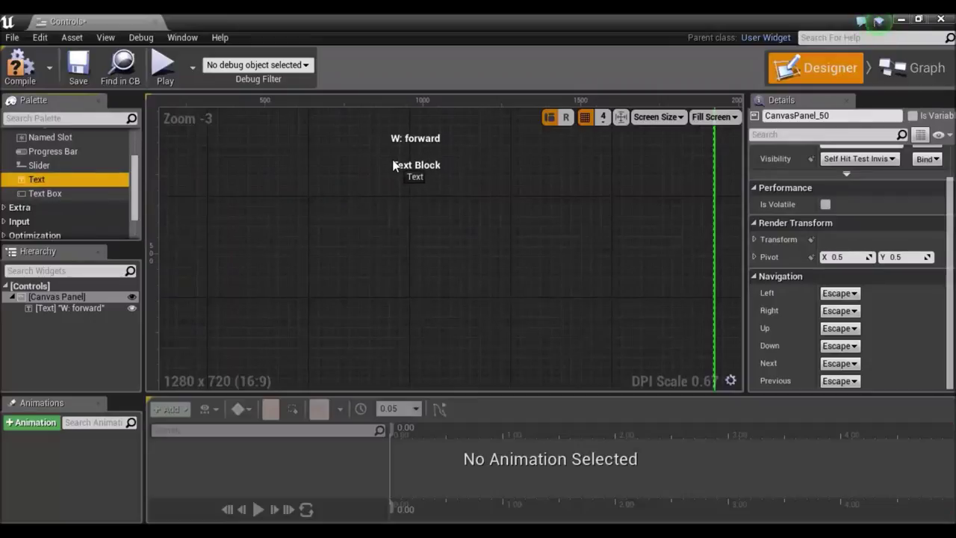
{"action": "left_click_drag", "start_coordinate": [395, 165], "coordinate": [398, 166]}
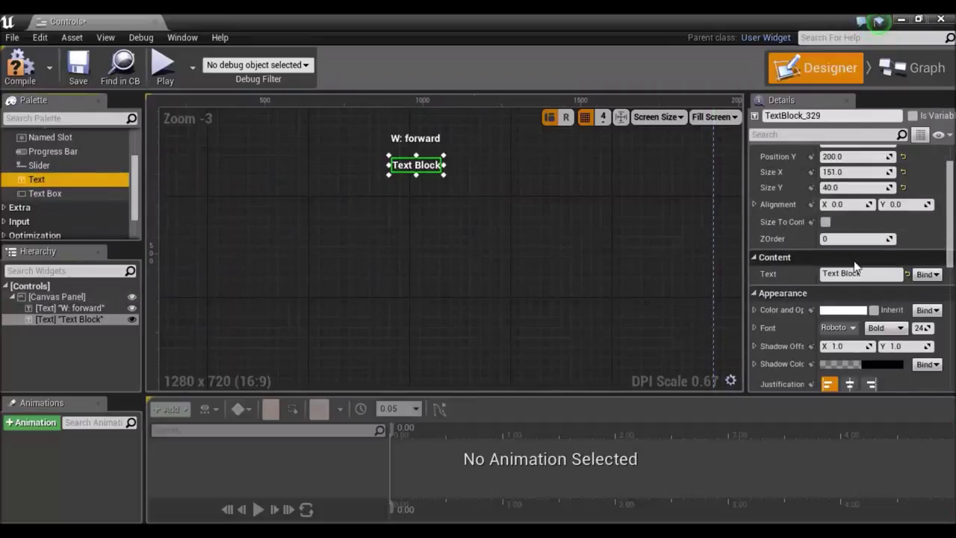
{"action": "scroll", "coordinate": [239, 235], "scroll_direction": "up", "scroll_amount": 1}
{"action": "scroll", "coordinate": [259, 223], "scroll_direction": "up", "scroll_amount": 1}
{"action": "scroll", "coordinate": [259, 224], "scroll_direction": "down", "scroll_amount": 3}
{"action": "scroll", "coordinate": [247, 221], "scroll_direction": "down", "scroll_amount": 2}
{"action": "mouse_move", "coordinate": [193, 171]}
{"action": "left_mouse_down"}
{"action": "mouse_move", "coordinate": [308, 207]}
{"action": "mouse_move", "coordinate": [306, 195]}
{"action": "left_mouse_up"}
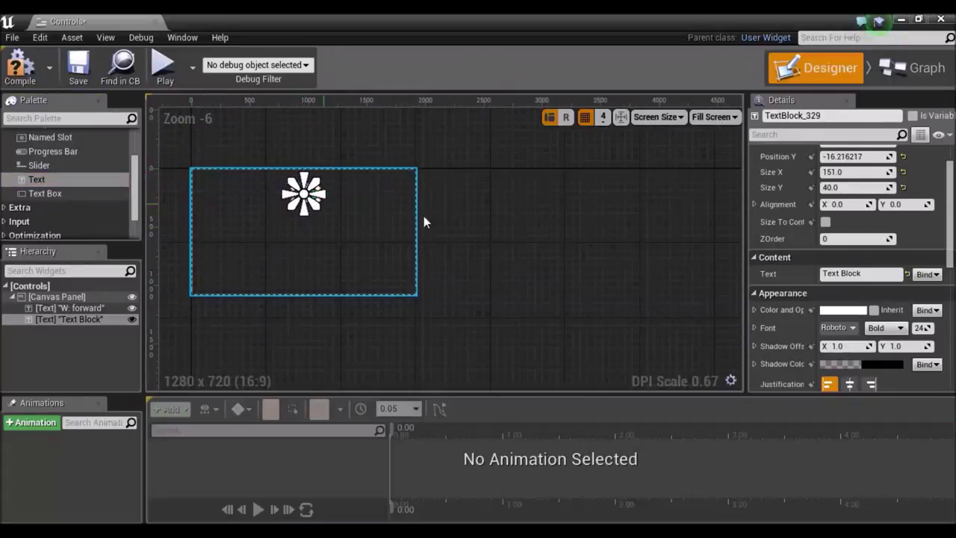
Set the second text block's Text to 'S: Back' in Details.
{"action": "scroll", "coordinate": [291, 180], "scroll_direction": "up", "scroll_amount": 2}
{"action": "scroll", "coordinate": [256, 141], "scroll_direction": "up", "scroll_amount": 1}
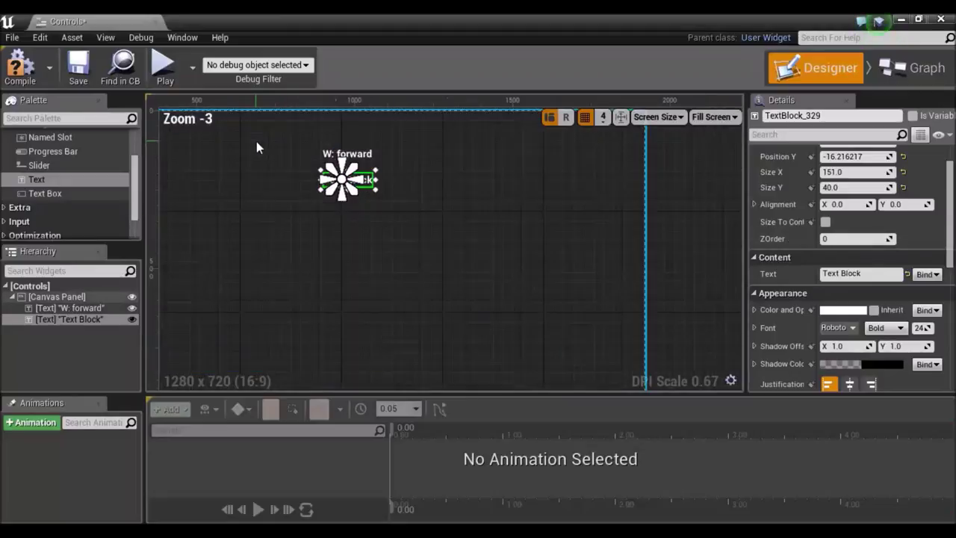
{"action": "scroll", "coordinate": [256, 142], "scroll_direction": "up", "scroll_amount": 1}
{"action": "scroll", "coordinate": [848, 212], "scroll_direction": "up", "scroll_amount": 2}
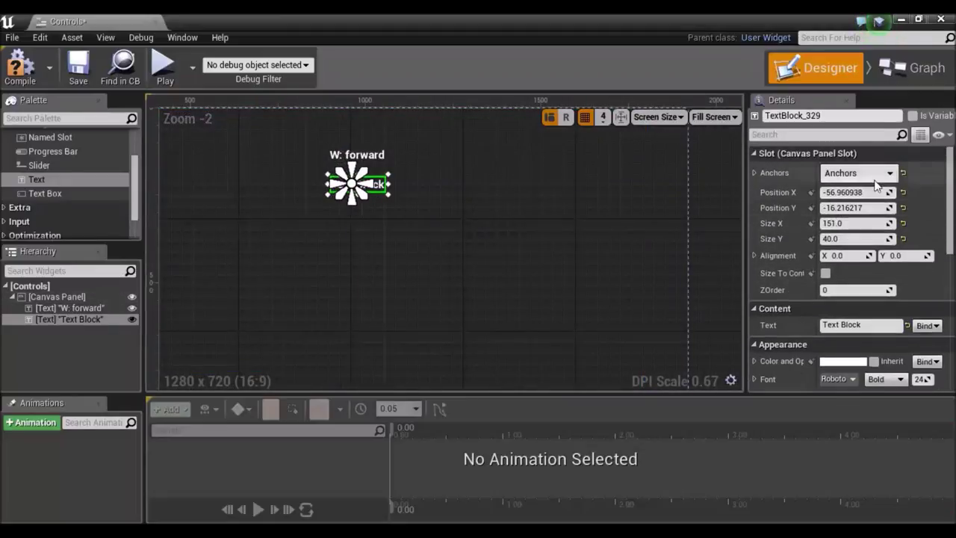
{"action": "scroll", "coordinate": [848, 217], "scroll_direction": "down", "scroll_amount": 1}
{"action": "left_click", "coordinate": [822, 302]}
{"action": "key", "text": "BackSpace"}
{"action": "type", "text": "S"}
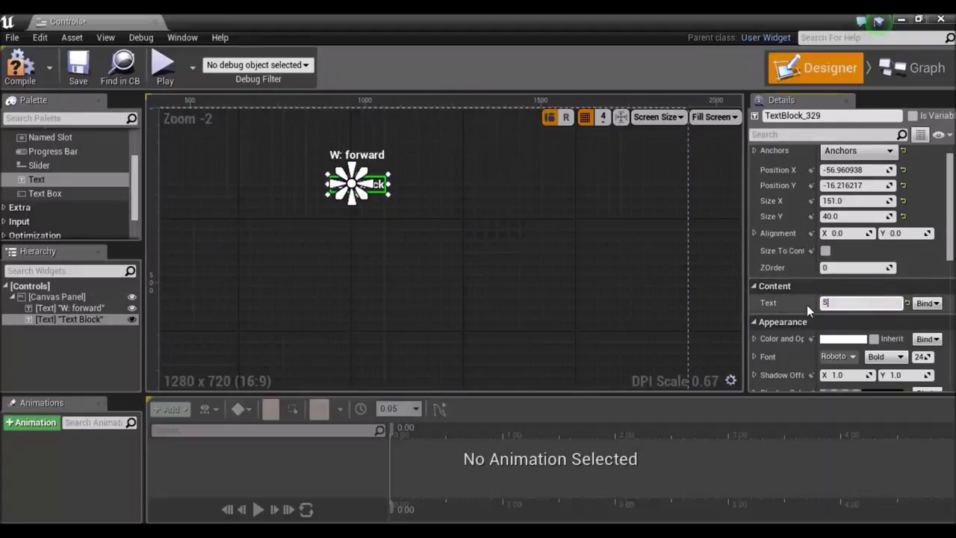
{"action": "type", "text": ": B"}
{"action": "type", "text": "ach"}
{"action": "key", "text": "Return"}
{"action": "left_click", "coordinate": [628, 281]}
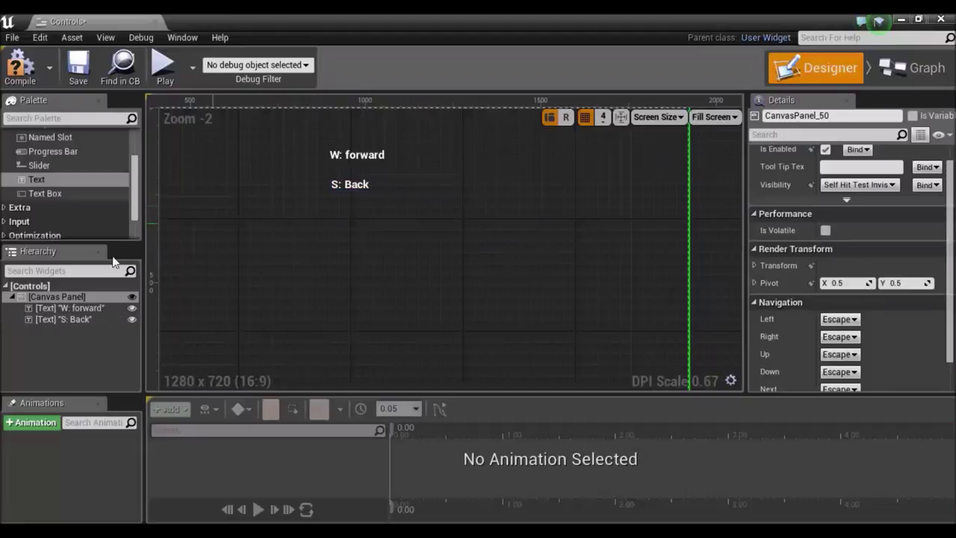
Add a third text block below 'S: Back' anchored to the canvas centre.
{"action": "left_click_drag", "start_coordinate": [40, 179], "coordinate": [329, 216]}
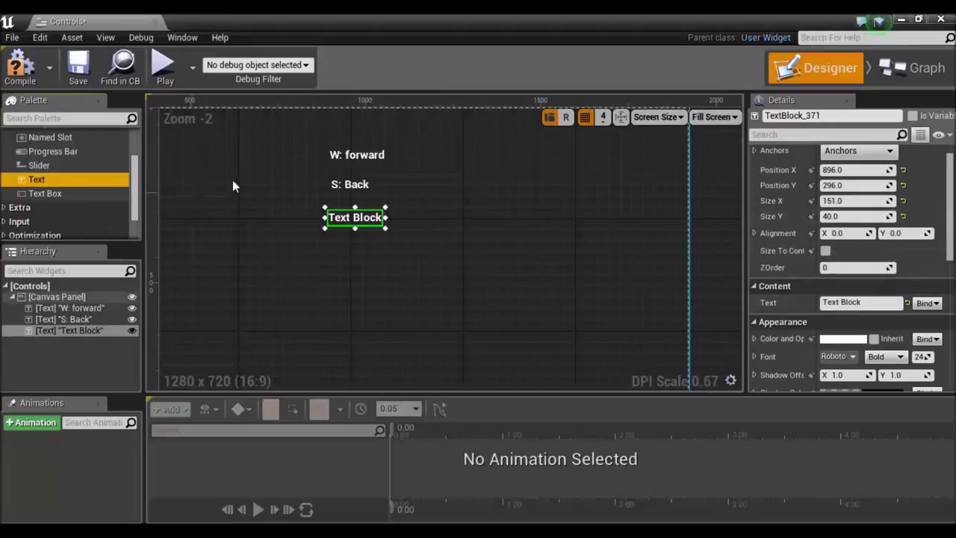
{"action": "scroll", "coordinate": [281, 226], "scroll_direction": "down", "scroll_amount": 2}
{"action": "scroll", "coordinate": [278, 204], "scroll_direction": "down", "scroll_amount": 1}
{"action": "right_click_drag", "start_coordinate": [217, 204], "coordinate": [282, 214]}
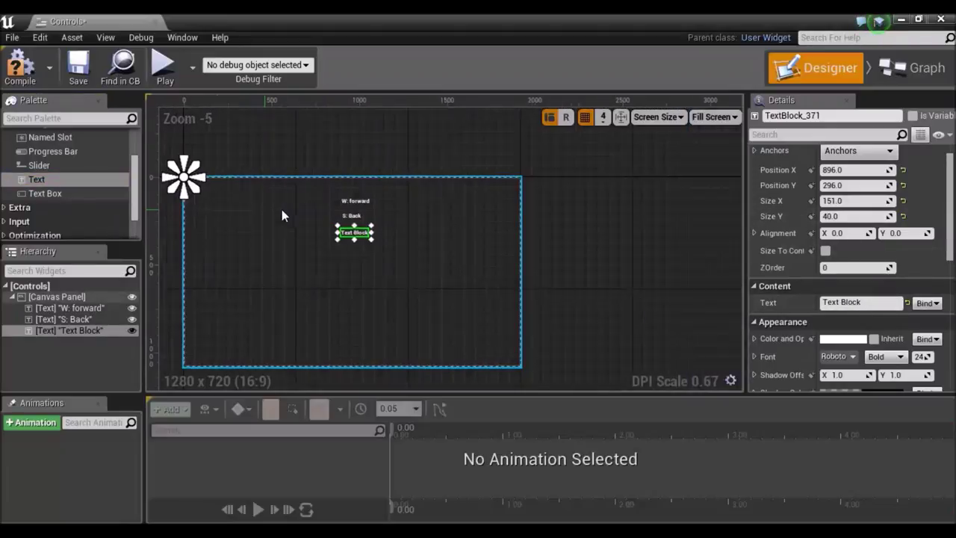
{"action": "left_click_drag", "start_coordinate": [212, 175], "coordinate": [379, 230]}
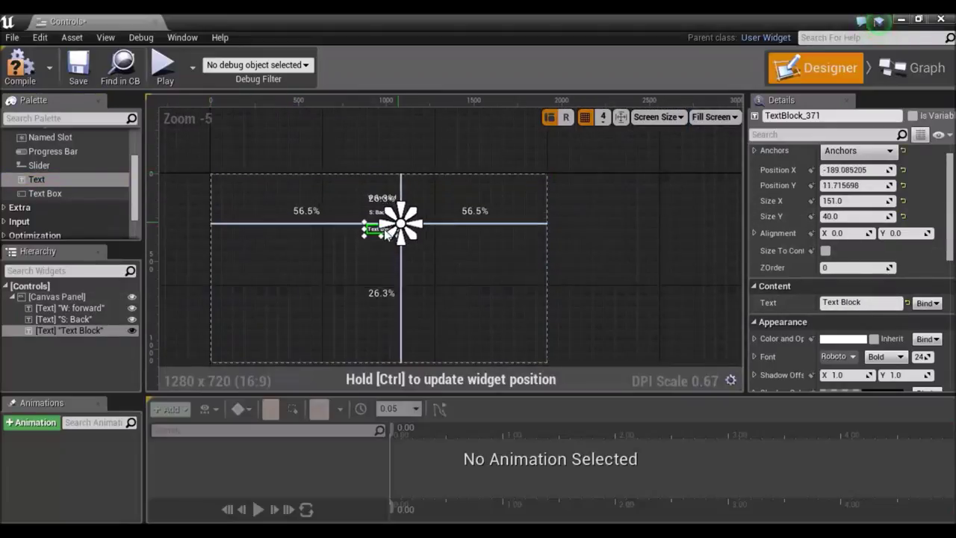
Replace the third block's placeholder text, starting with 'D'.
{"action": "left_click", "coordinate": [870, 302]}
{"action": "left_click_drag", "start_coordinate": [871, 301], "coordinate": [814, 308]}
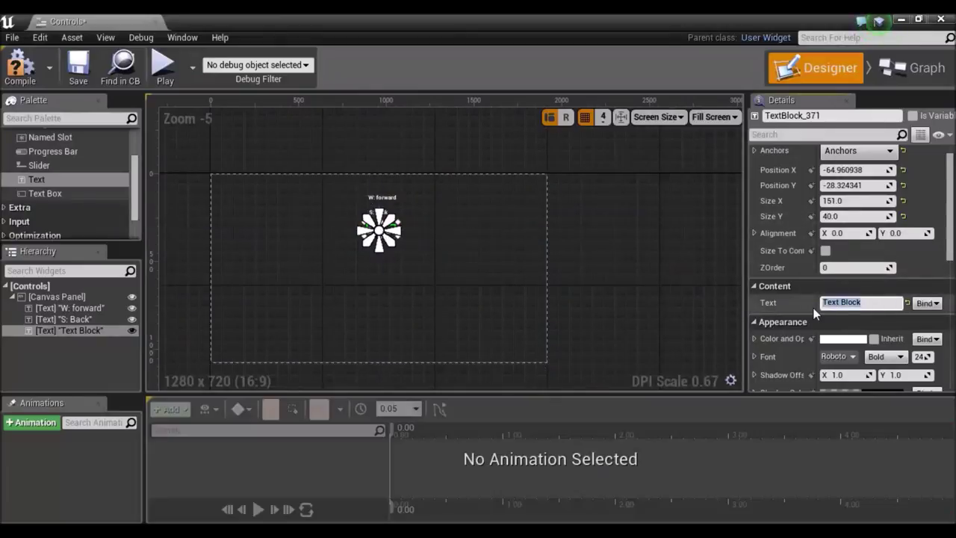
{"action": "type", "text": "D: ri"}
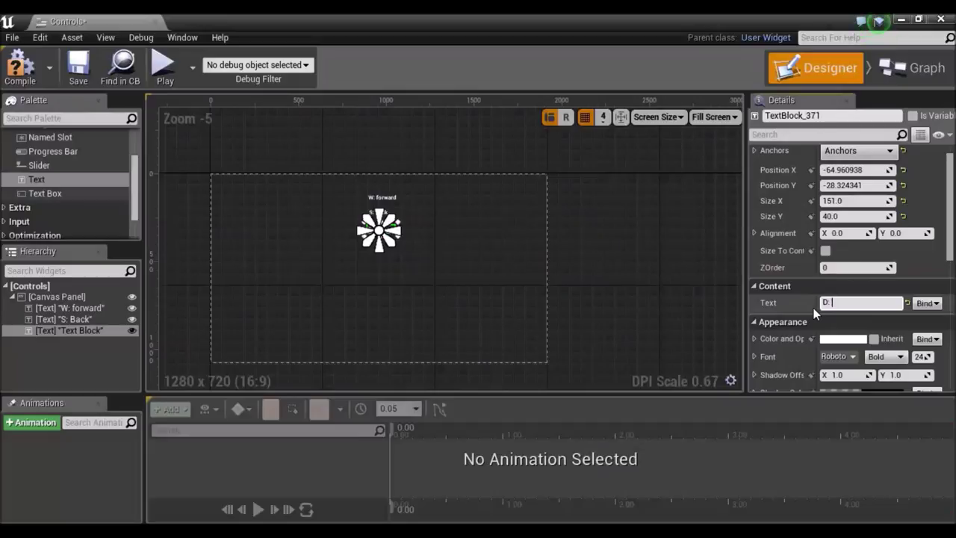
Commit the 'D: right' label and add a new Text label below it, anchored to the canvas centre.
{"action": "type", "text": "ght"}
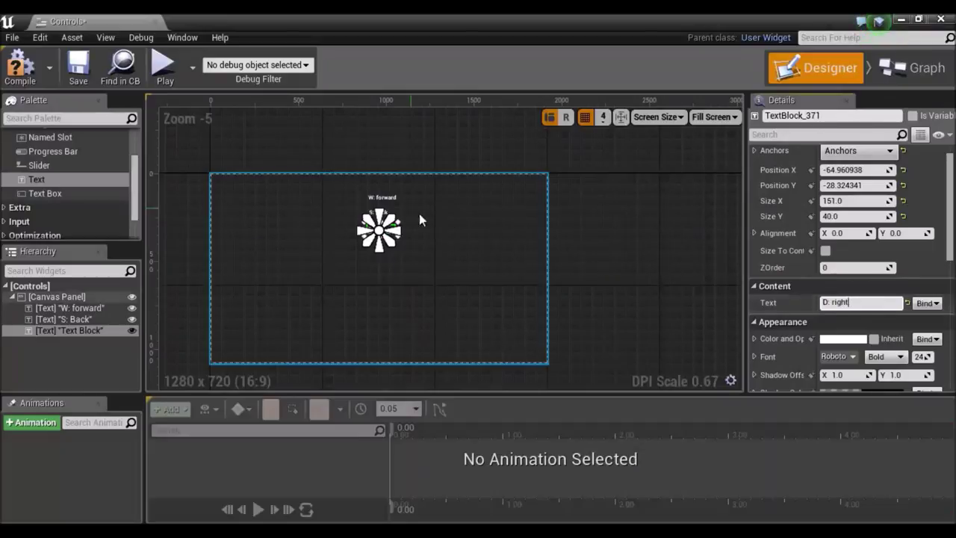
{"action": "left_click", "coordinate": [443, 271]}
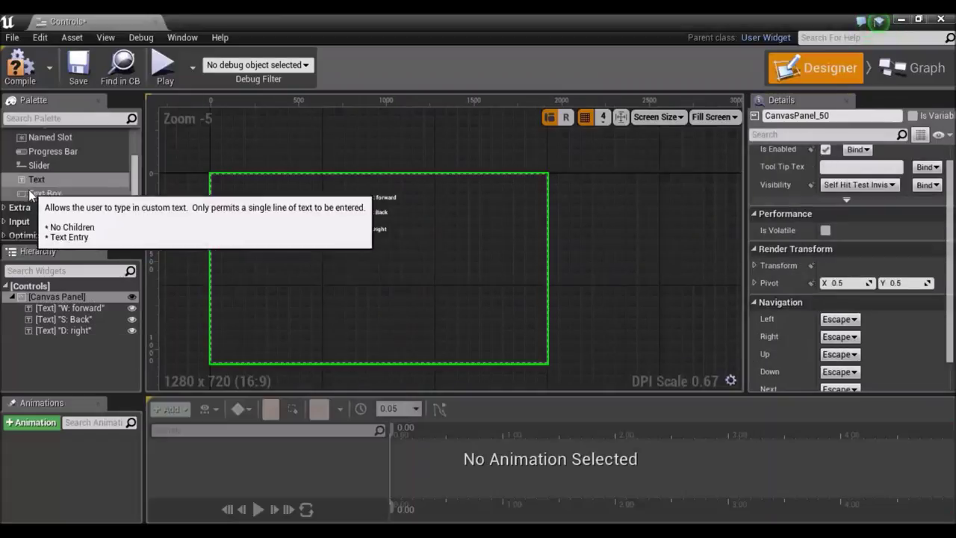
{"action": "left_click_drag", "start_coordinate": [32, 181], "coordinate": [374, 271]}
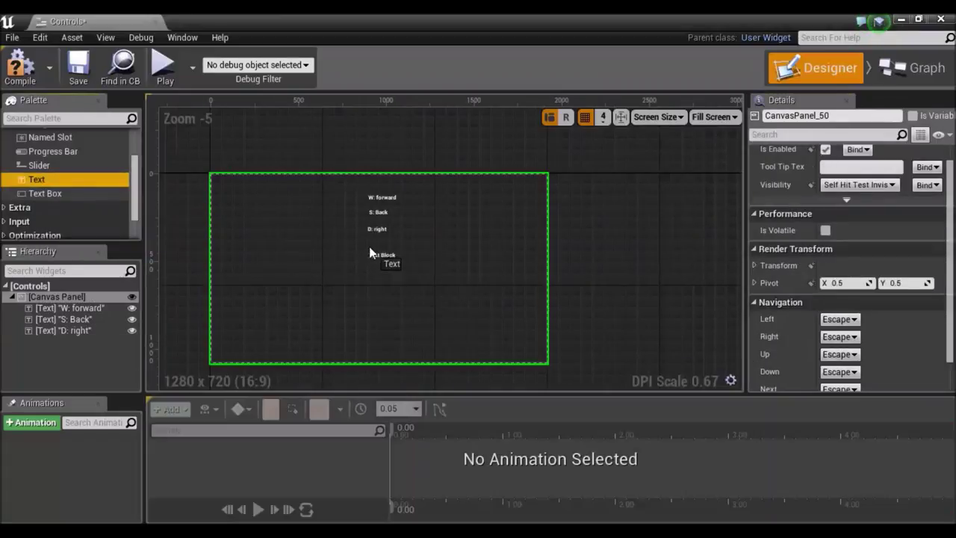
{"action": "left_click_drag", "start_coordinate": [374, 272], "coordinate": [376, 248]}
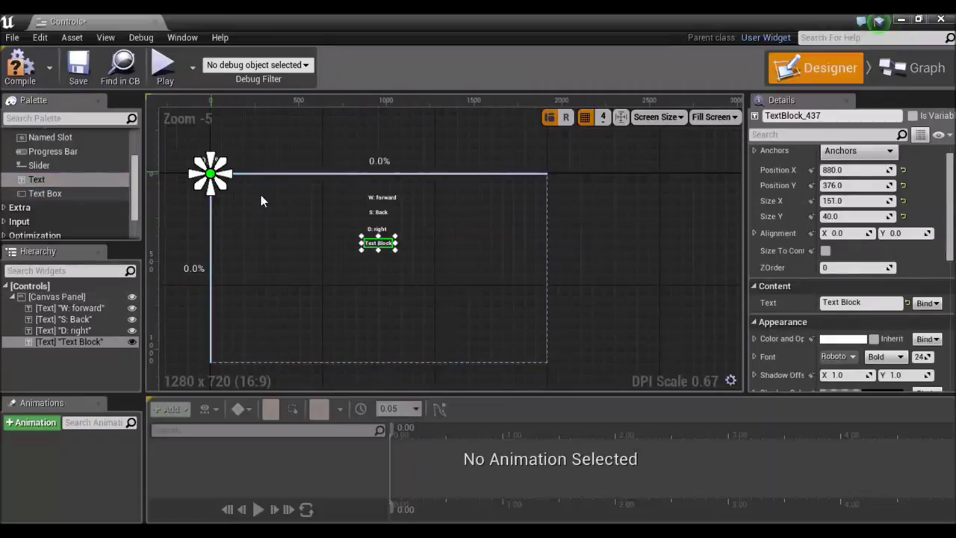
{"action": "left_click_drag", "start_coordinate": [211, 174], "coordinate": [385, 254]}
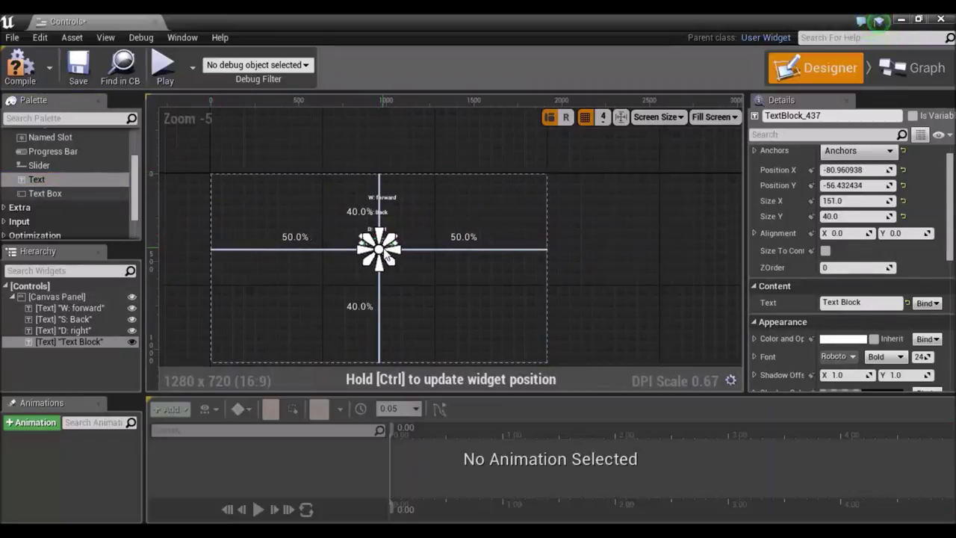
{"action": "scroll", "coordinate": [371, 259], "scroll_direction": "up", "scroll_amount": 3}
{"action": "scroll", "coordinate": [371, 259], "scroll_direction": "up", "scroll_amount": 2}
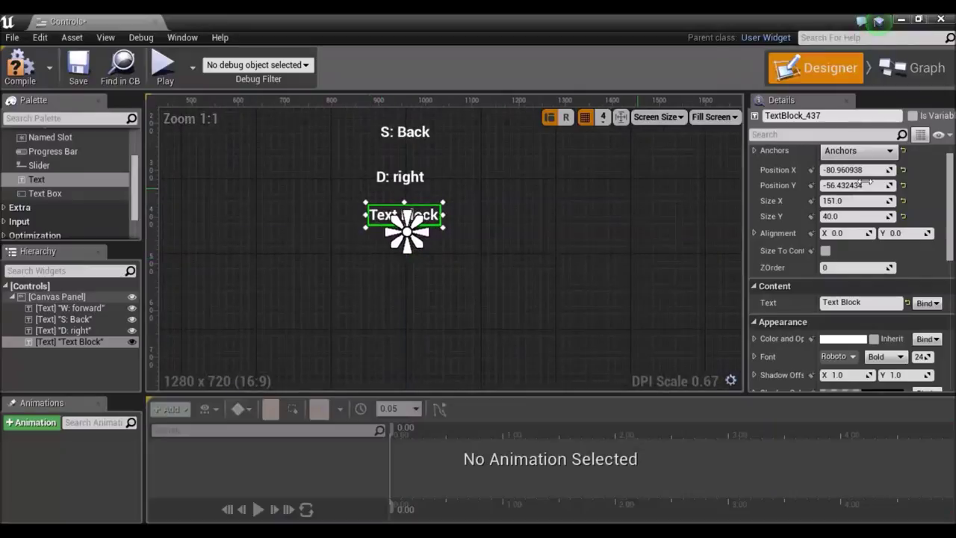
Change the new label's text to 'A: left'.
{"action": "left_click_drag", "start_coordinate": [873, 303], "coordinate": [784, 304]}
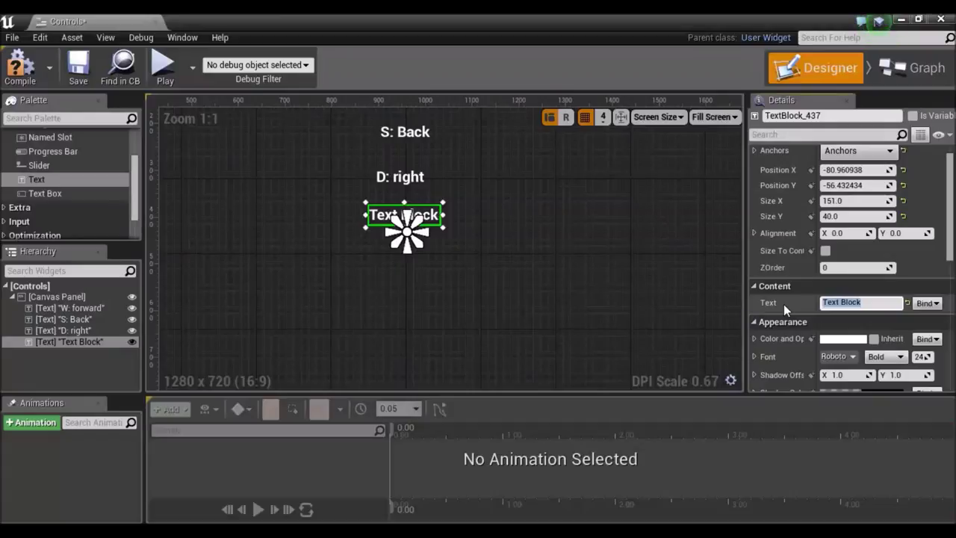
{"action": "type", "text": "A"}
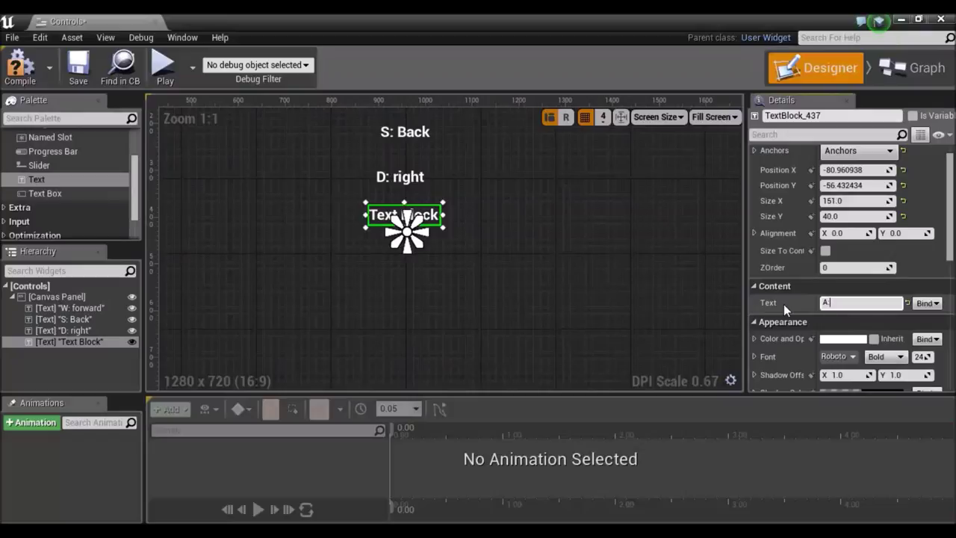
{"action": "type", "text": ":"}
{"action": "type", "text": " left"}
{"action": "left_click", "coordinate": [672, 257]}
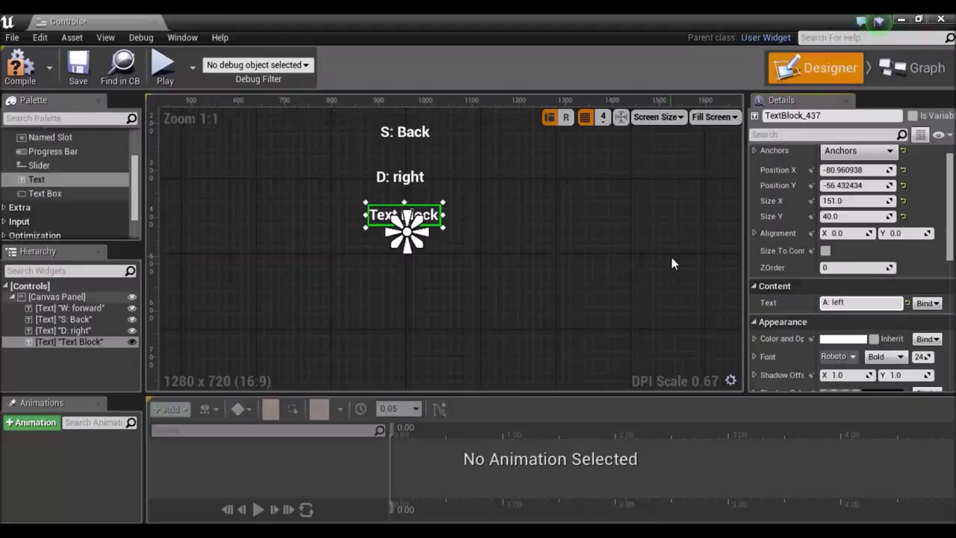
{"action": "scroll", "coordinate": [404, 232], "scroll_direction": "down", "scroll_amount": 1}
{"action": "scroll", "coordinate": [396, 236], "scroll_direction": "down", "scroll_amount": 1}
{"action": "scroll", "coordinate": [396, 236], "scroll_direction": "down", "scroll_amount": 1}
{"action": "scroll", "coordinate": [267, 196], "scroll_direction": "down", "scroll_amount": 2}
{"action": "scroll", "coordinate": [202, 175], "scroll_direction": "up", "scroll_amount": 1}
{"action": "scroll", "coordinate": [201, 171], "scroll_direction": "up", "scroll_amount": 1}
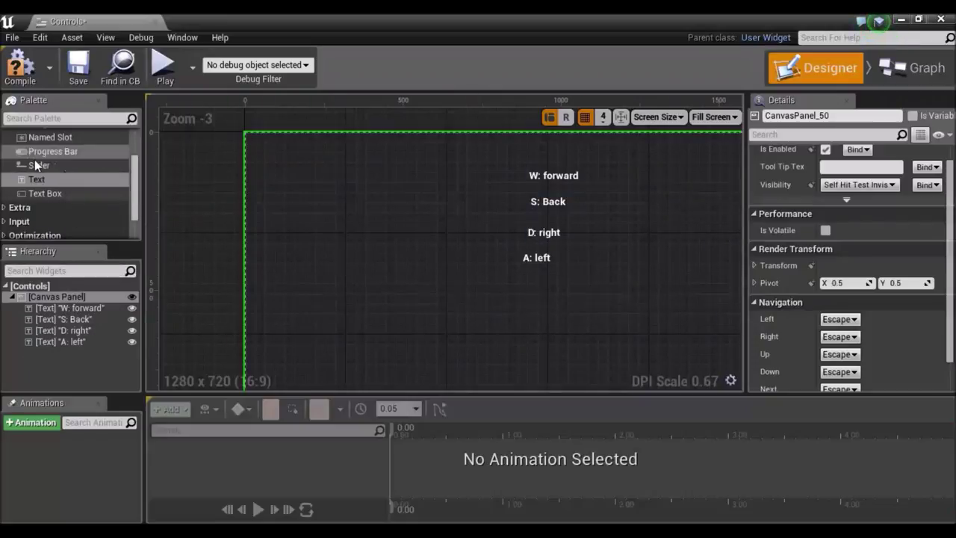
{"action": "scroll", "coordinate": [44, 210], "scroll_direction": "up", "scroll_amount": 3}
Place a Button at the canvas top-left with a Text child reading 'Back'.
{"action": "scroll", "coordinate": [63, 196], "scroll_direction": "up", "scroll_amount": 2}
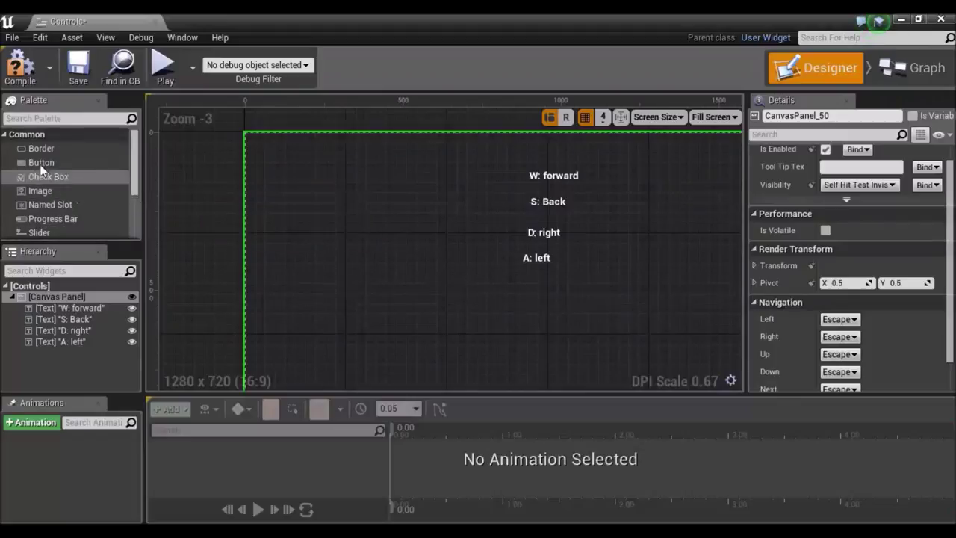
{"action": "left_click_drag", "start_coordinate": [39, 164], "coordinate": [265, 146]}
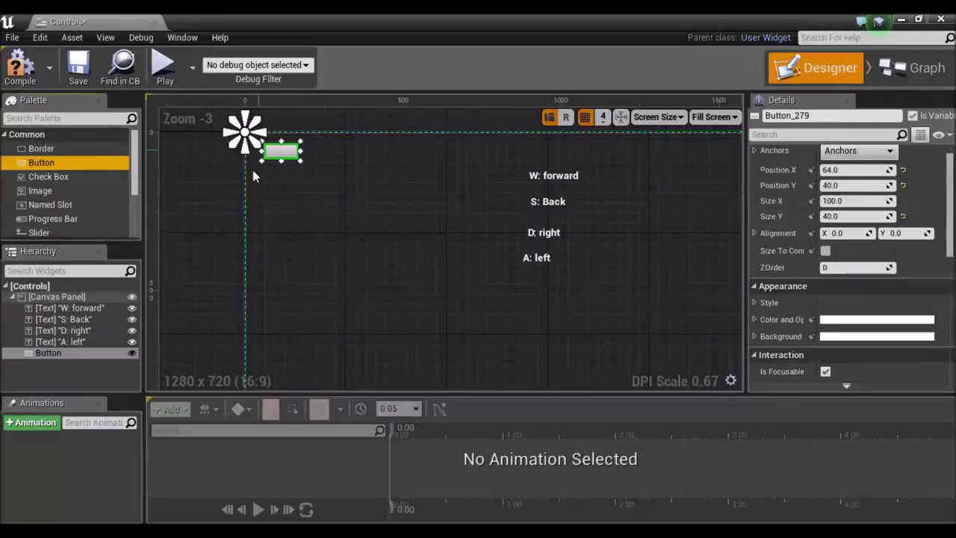
{"action": "scroll", "coordinate": [47, 205], "scroll_direction": "down", "scroll_amount": 2}
{"action": "left_click_drag", "start_coordinate": [46, 204], "coordinate": [278, 153]}
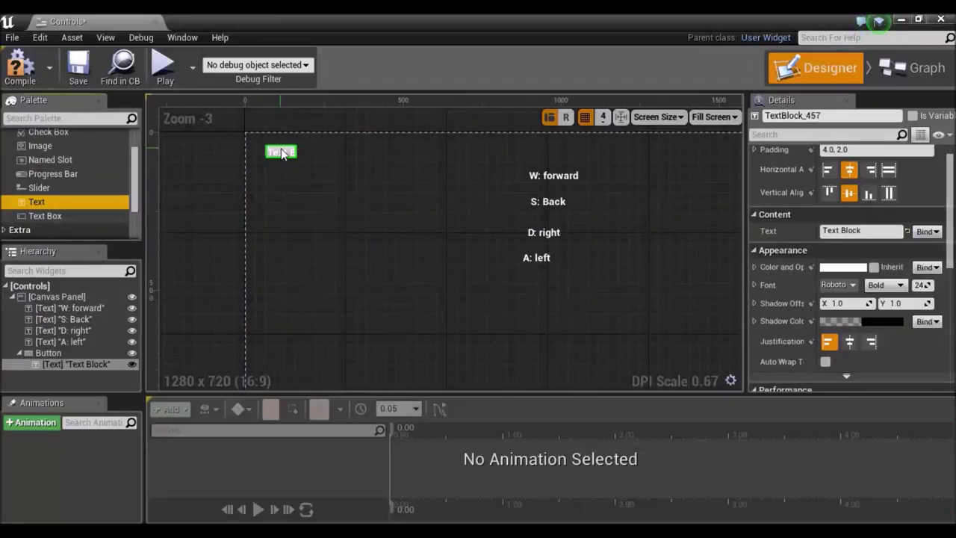
{"action": "left_click", "coordinate": [860, 231]}
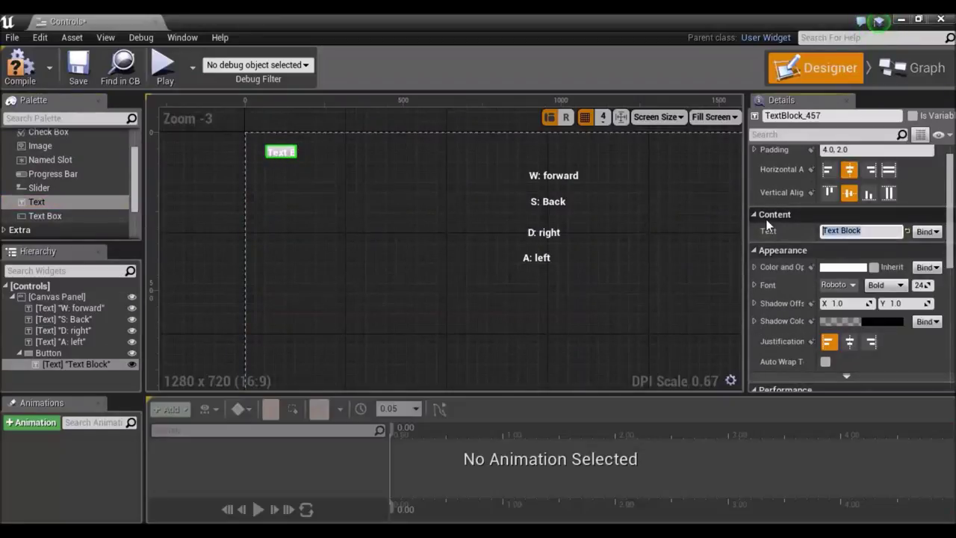
{"action": "type", "text": "Back"}
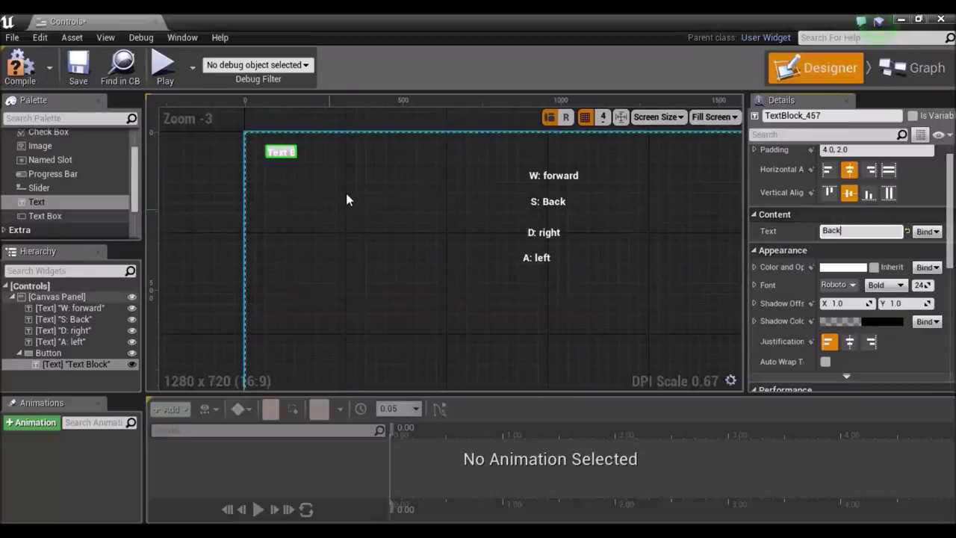
{"action": "left_click", "coordinate": [340, 187]}
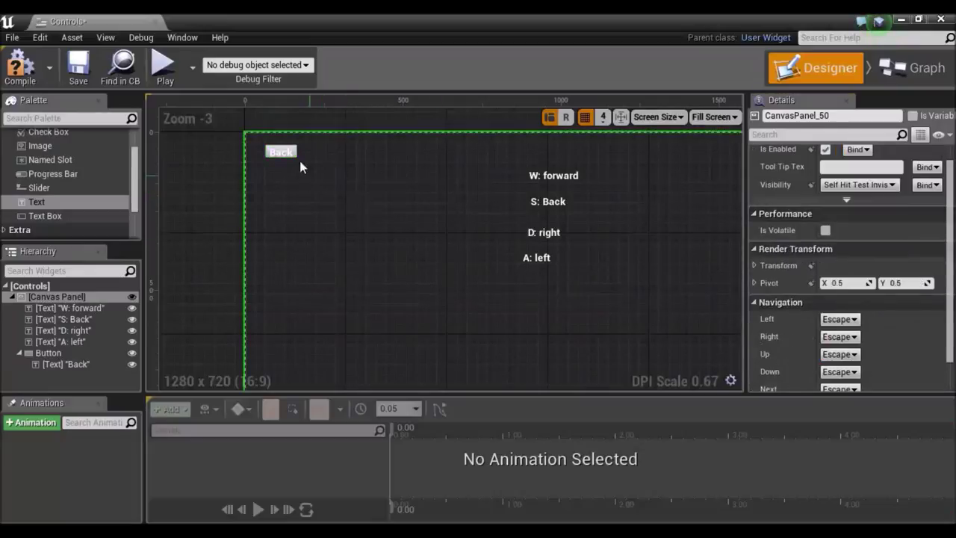
Move the Back button's anchor onto the button at the top-left.
{"action": "left_click", "coordinate": [297, 153]}
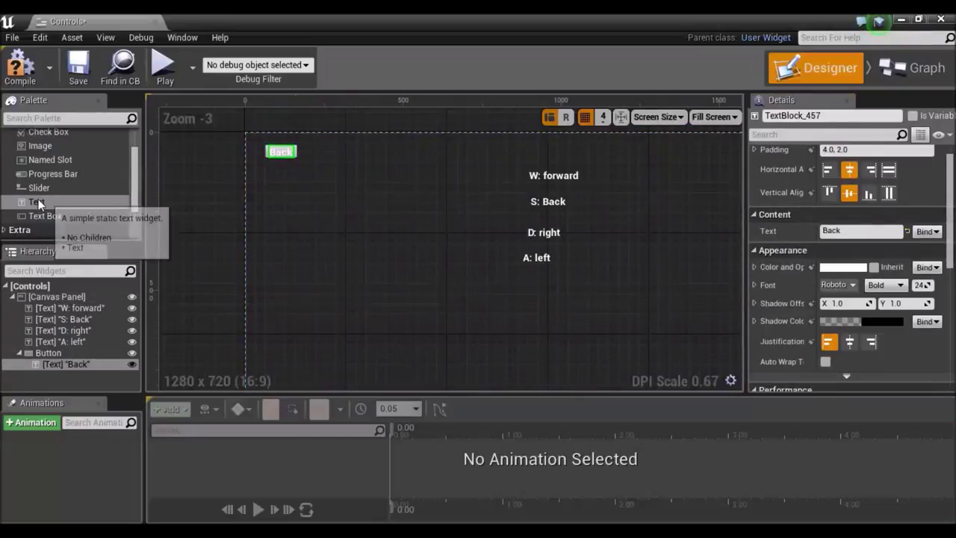
{"action": "scroll", "coordinate": [45, 179], "scroll_direction": "up", "scroll_amount": 3}
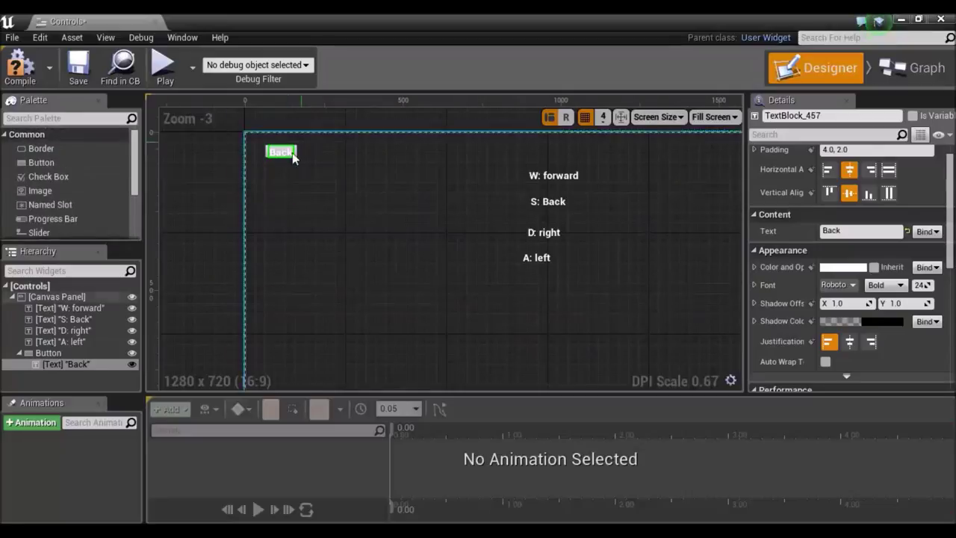
{"action": "left_click", "coordinate": [265, 156]}
{"action": "left_click", "coordinate": [271, 152]}
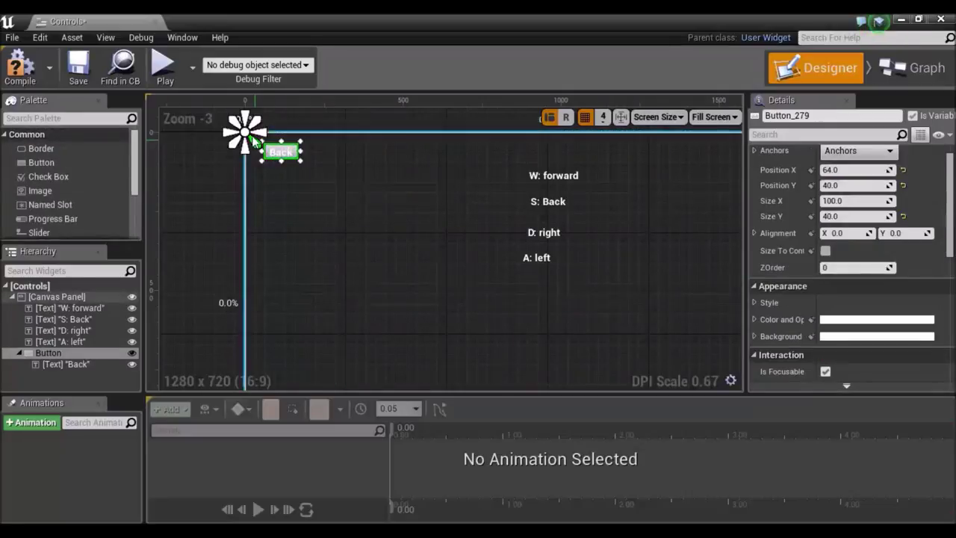
{"action": "left_click_drag", "start_coordinate": [249, 137], "coordinate": [272, 150]}
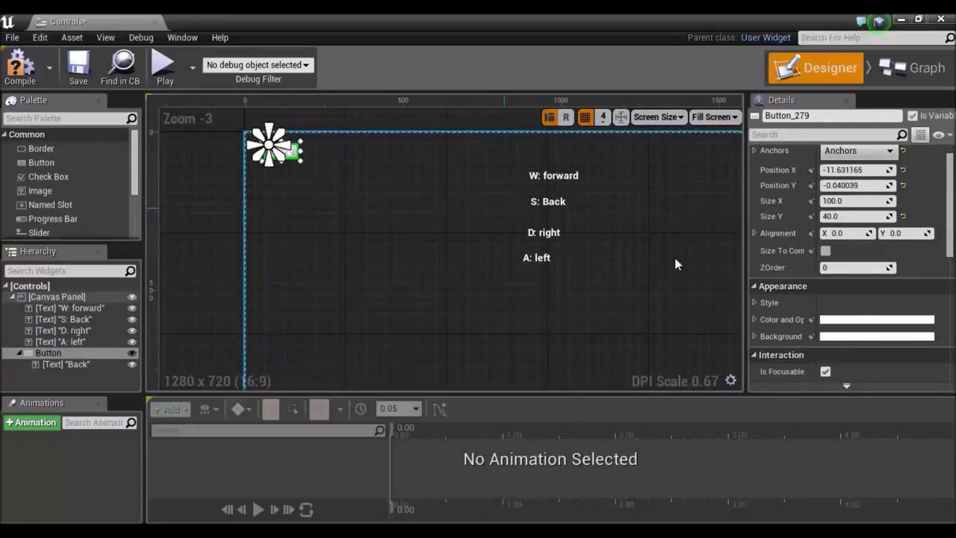
{"action": "scroll", "coordinate": [856, 263], "scroll_direction": "down", "scroll_amount": 1}
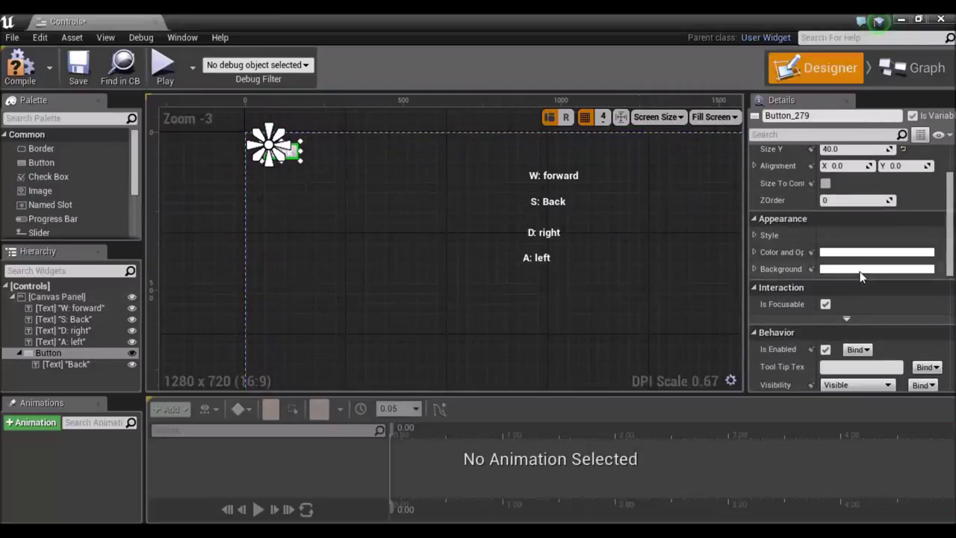
{"action": "scroll", "coordinate": [855, 263], "scroll_direction": "down", "scroll_amount": 4}
{"action": "left_click", "coordinate": [293, 160]}
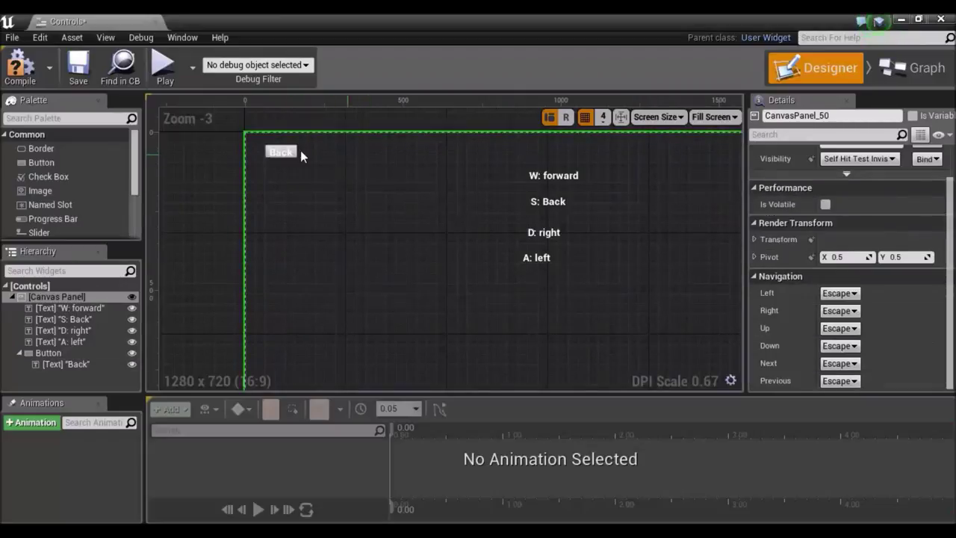
{"action": "left_click", "coordinate": [299, 154]}
Create the Back button's OnClicked event from its Details events.
{"action": "scroll", "coordinate": [930, 272], "scroll_direction": "down", "scroll_amount": 2}
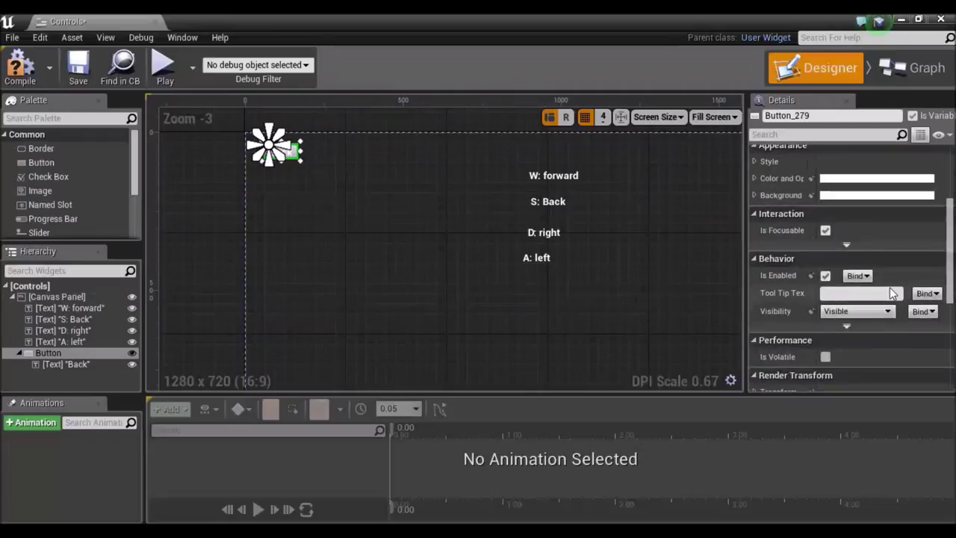
{"action": "scroll", "coordinate": [904, 284], "scroll_direction": "down", "scroll_amount": 2}
{"action": "scroll", "coordinate": [868, 297], "scroll_direction": "down", "scroll_amount": 1}
{"action": "scroll", "coordinate": [871, 298], "scroll_direction": "down", "scroll_amount": 1}
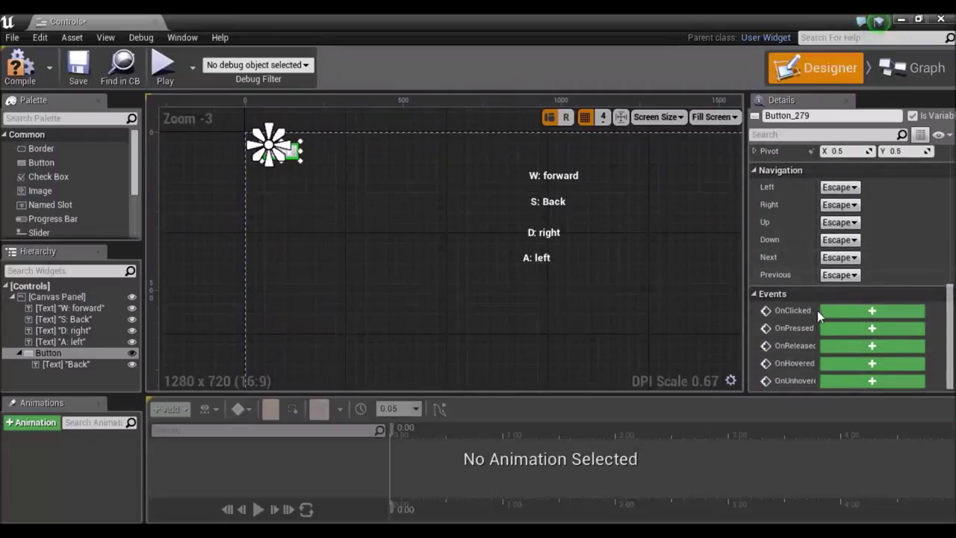
{"action": "left_click", "coordinate": [847, 314]}
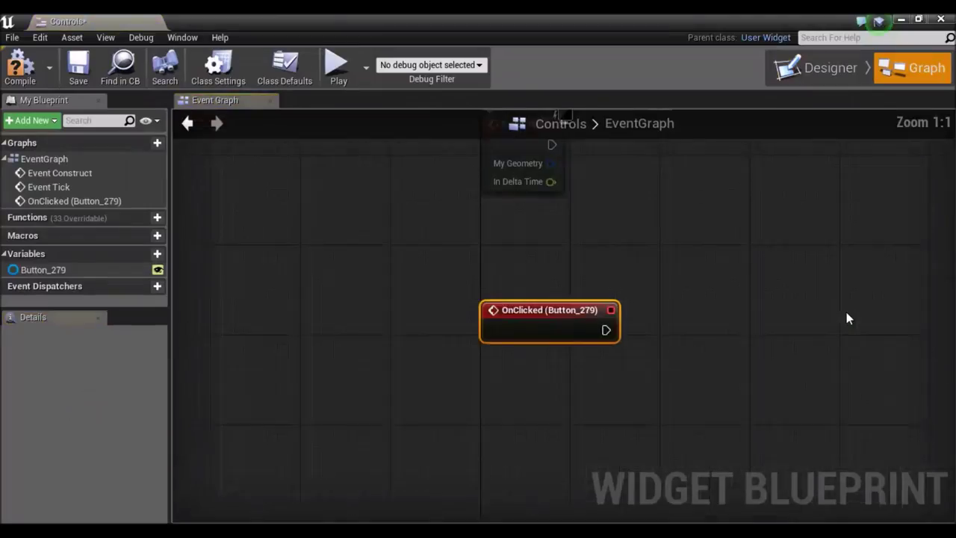
Add an Open Level node after OnClicked with Level Name set to MainMenu.
{"action": "left_click_drag", "start_coordinate": [617, 329], "coordinate": [573, 314]}
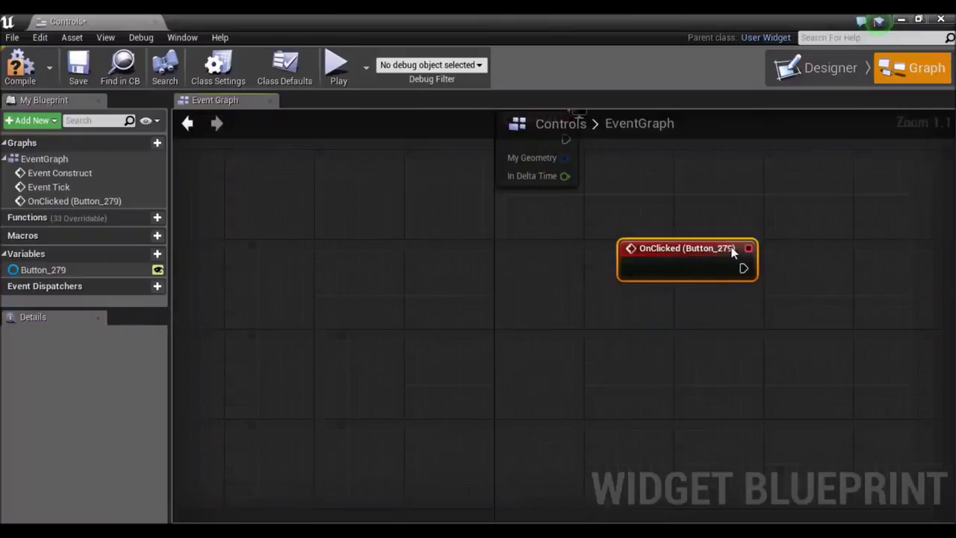
{"action": "left_click_drag", "start_coordinate": [574, 313], "coordinate": [706, 239]}
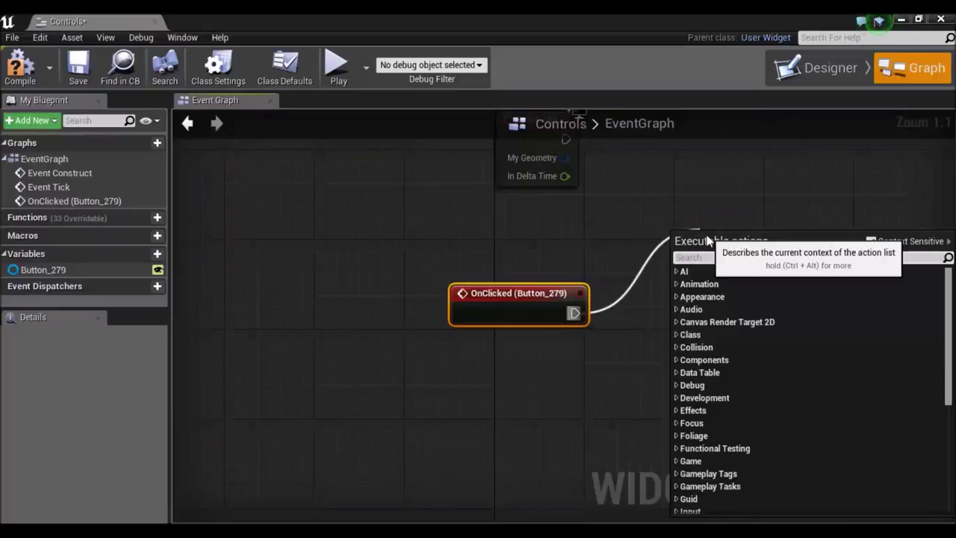
{"action": "type", "text": "p"}
{"action": "key", "text": "BackSpace"}
{"action": "type", "text": "open"}
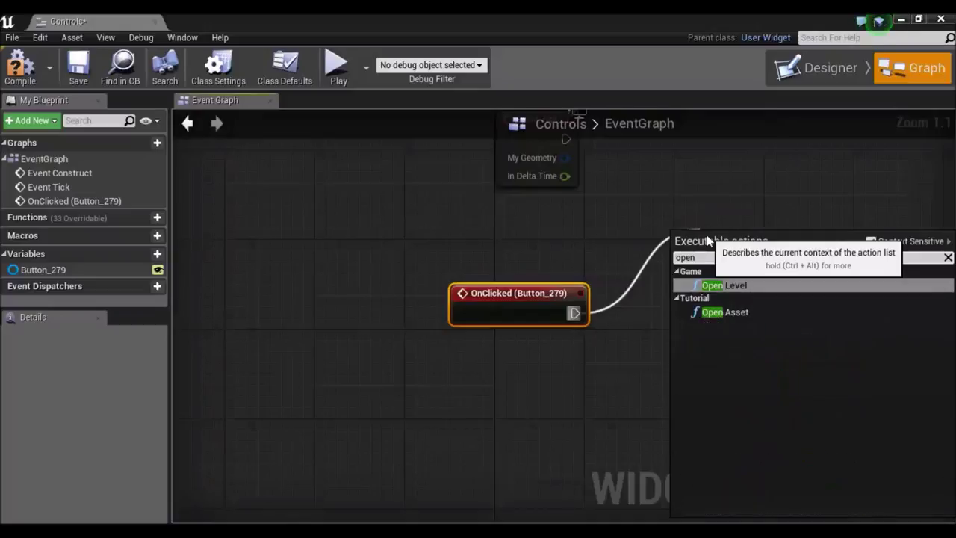
{"action": "left_click", "coordinate": [738, 284]}
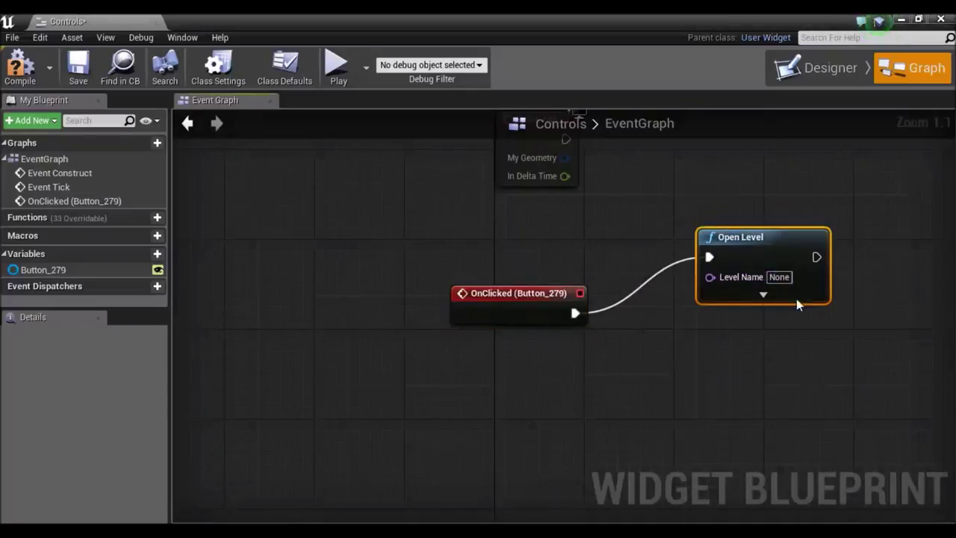
{"action": "key", "text": "BackSpace"}
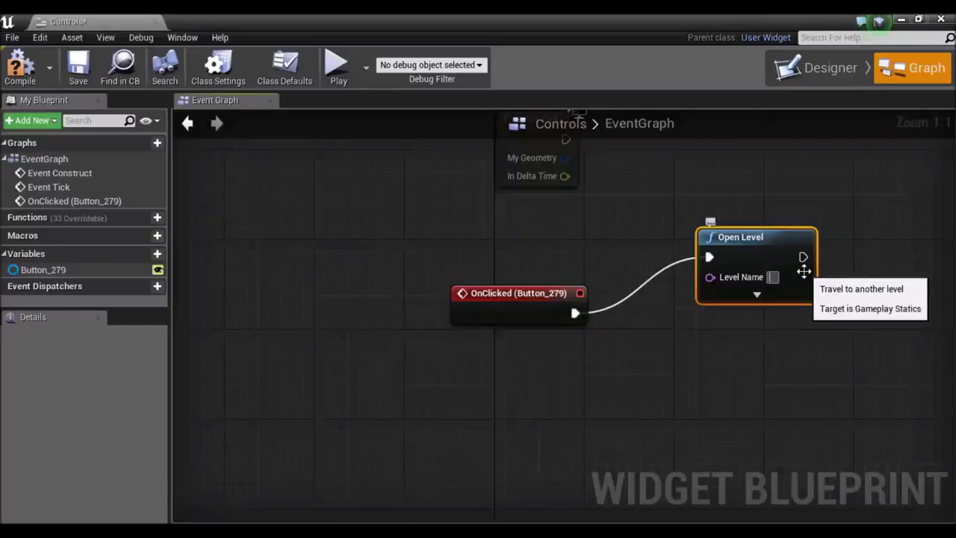
{"action": "type", "text": "m"}
{"action": "type", "text": "a"}
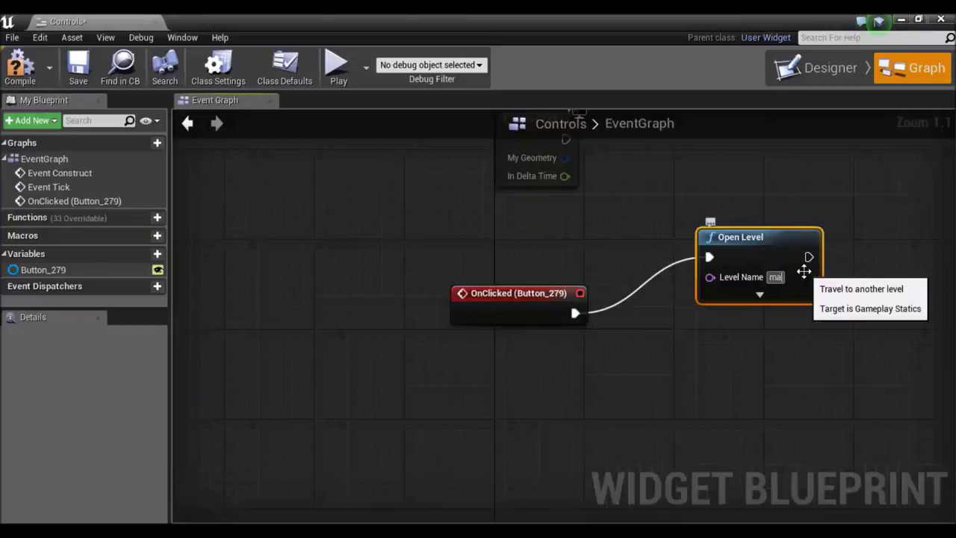
{"action": "key", "text": "BackSpace"}
{"action": "key", "text": "BackSpace"}
{"action": "type", "text": "Main"}
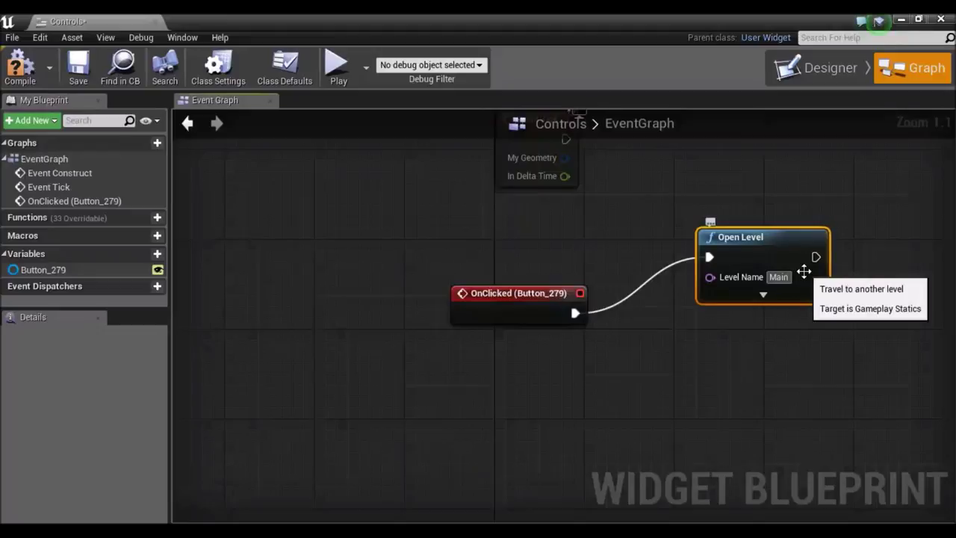
{"action": "type", "text": "Men"}
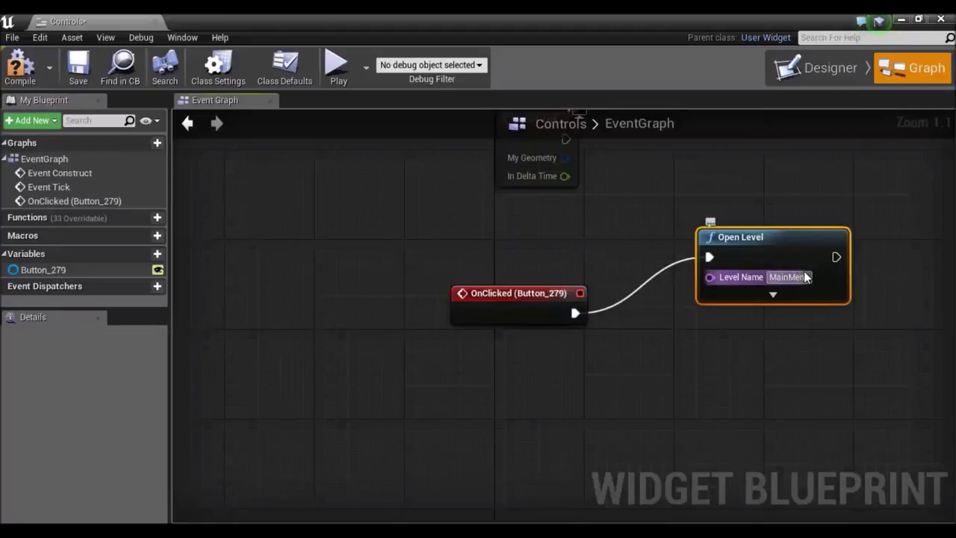
{"action": "type", "text": "u"}
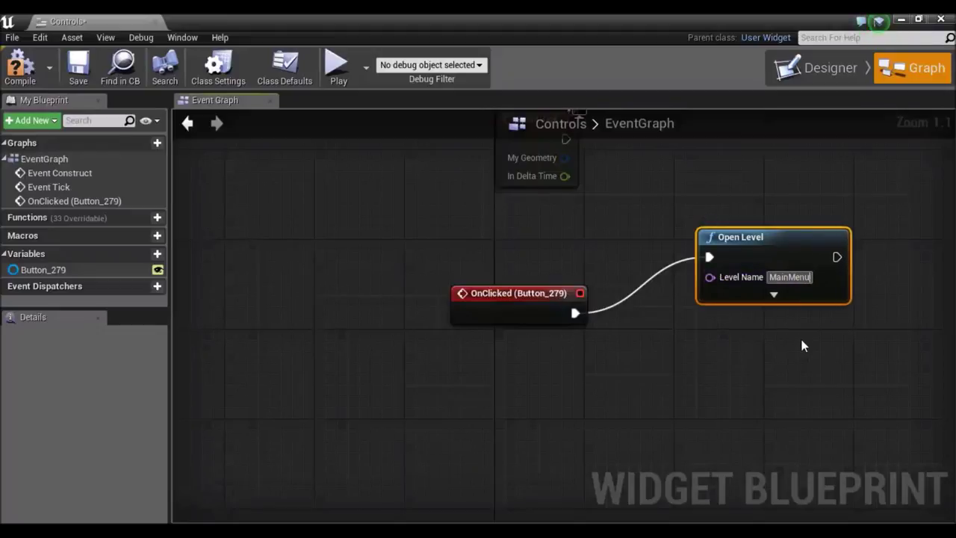
{"action": "left_click", "coordinate": [715, 389]}
Add a Remove from Parent node after Open Level.
{"action": "right_click_drag", "start_coordinate": [769, 366], "coordinate": [530, 368]}
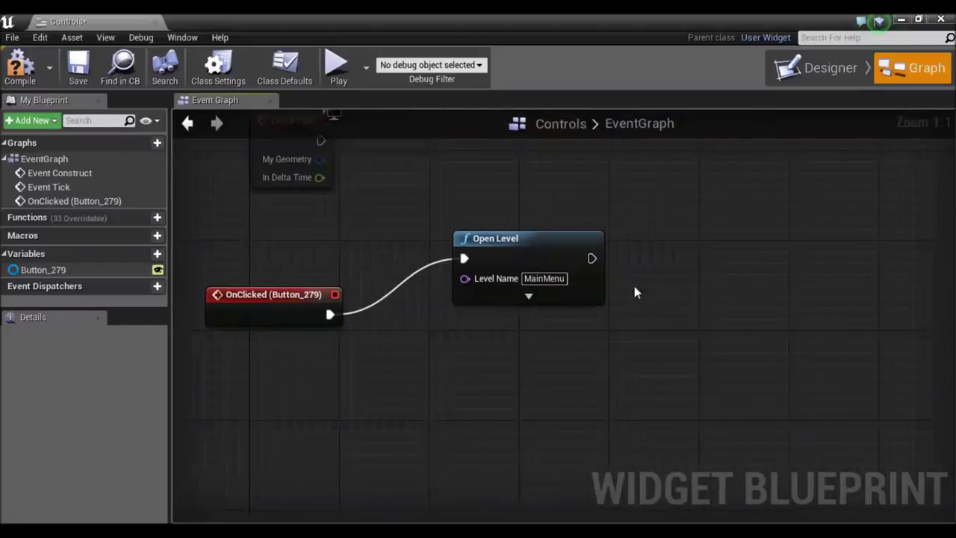
{"action": "mouse_move", "coordinate": [594, 258]}
{"action": "left_mouse_down"}
{"action": "mouse_move", "coordinate": [659, 255]}
{"action": "mouse_move", "coordinate": [671, 238]}
{"action": "left_mouse_up"}
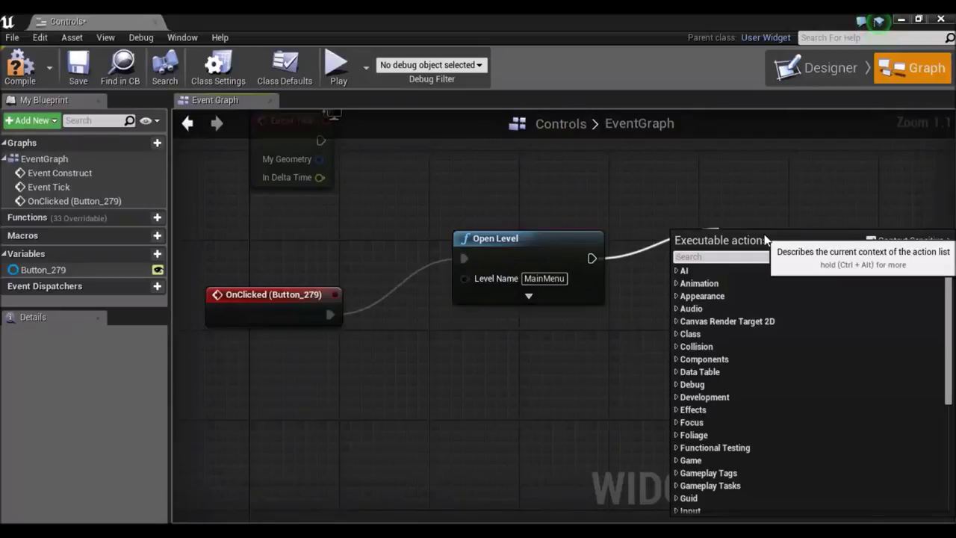
{"action": "type", "text": "re"}
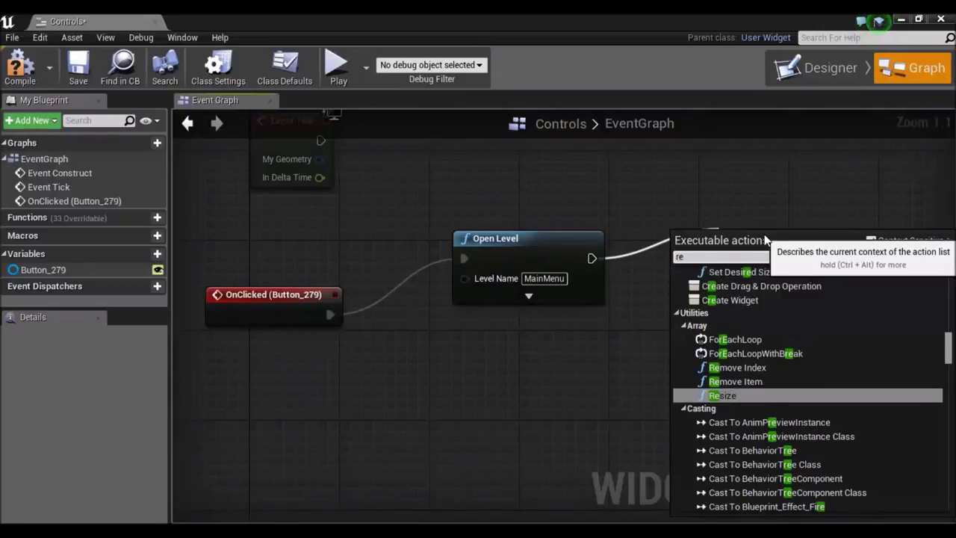
{"action": "type", "text": "move"}
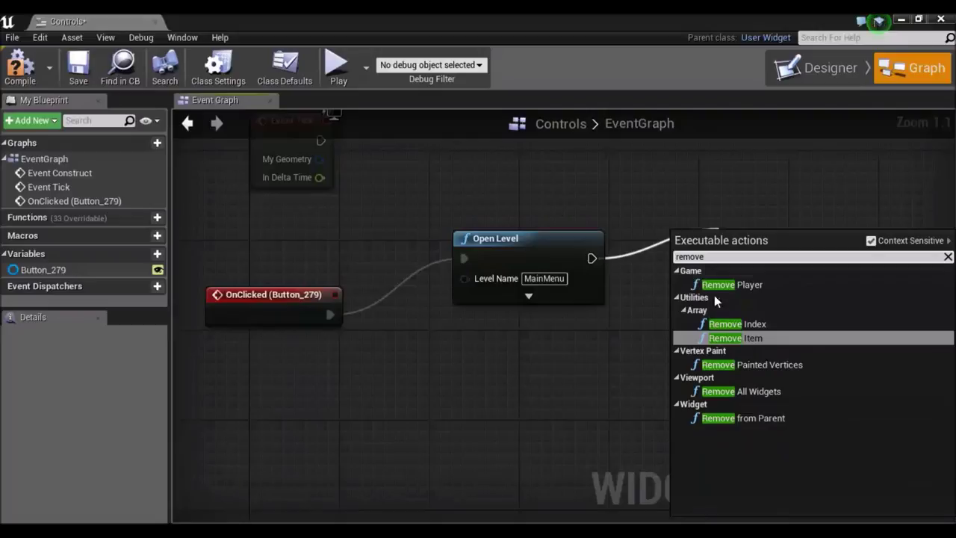
{"action": "left_click", "coordinate": [775, 423]}
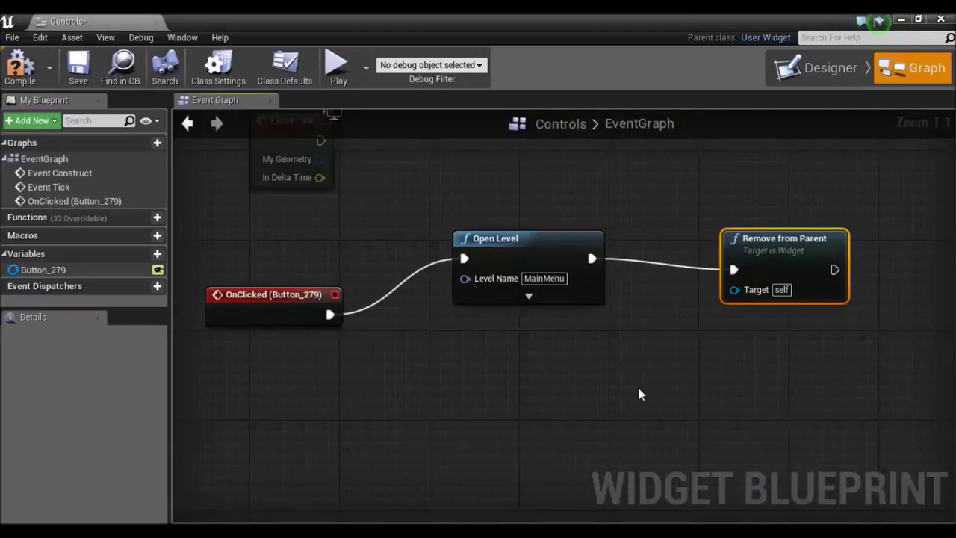
{"action": "right_click_drag", "start_coordinate": [637, 384], "coordinate": [567, 374]}
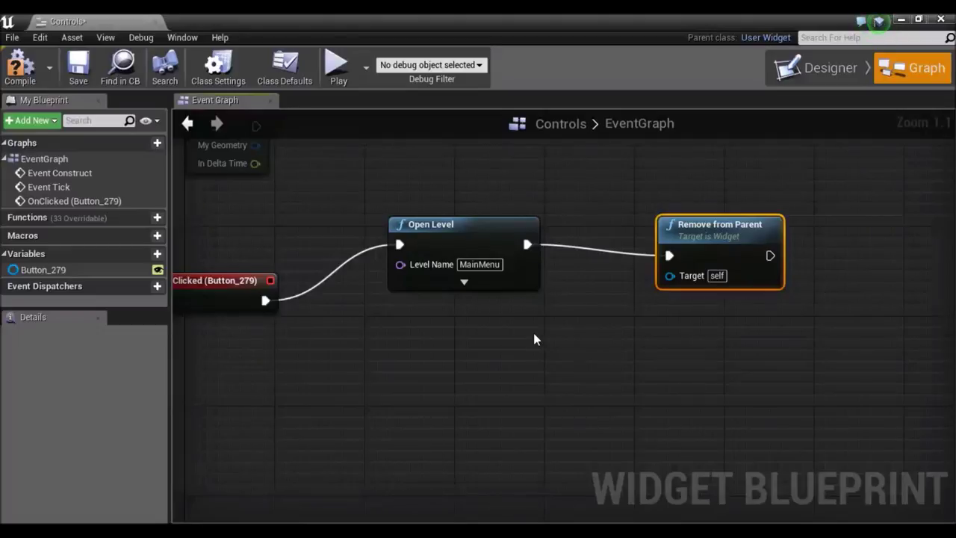
{"action": "right_click_drag", "start_coordinate": [647, 366], "coordinate": [760, 298]}
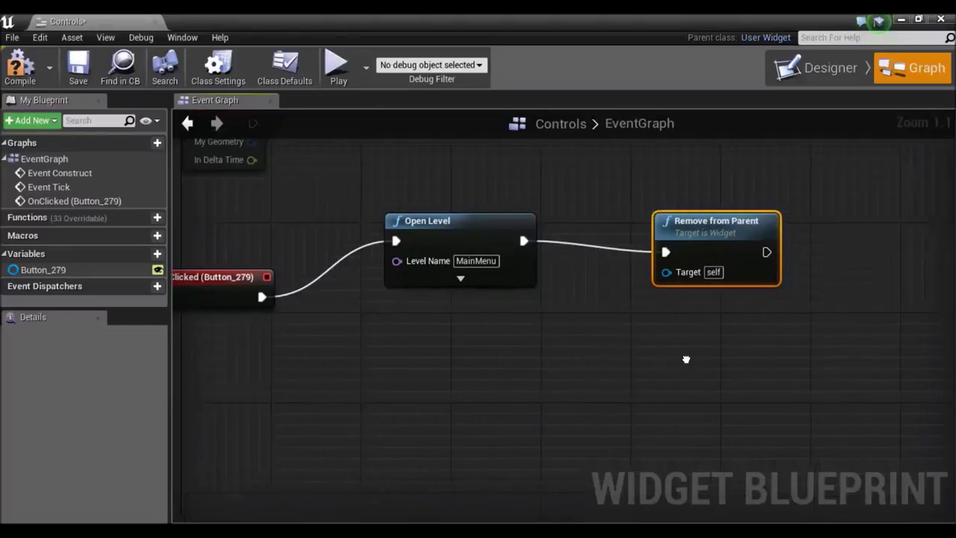
Add a Get Player Controller node to the widget's event graph.
{"action": "right_click", "coordinate": [731, 327]}
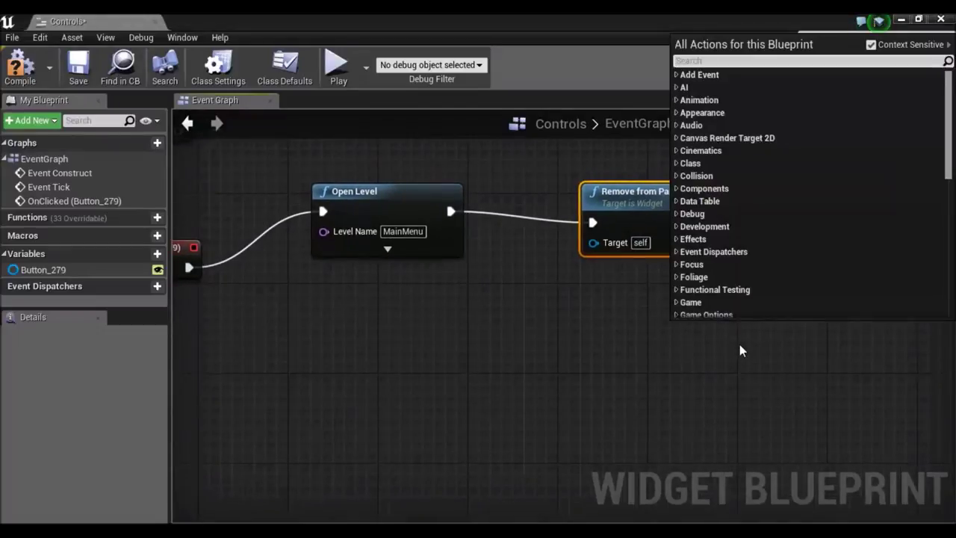
{"action": "type", "text": "get"}
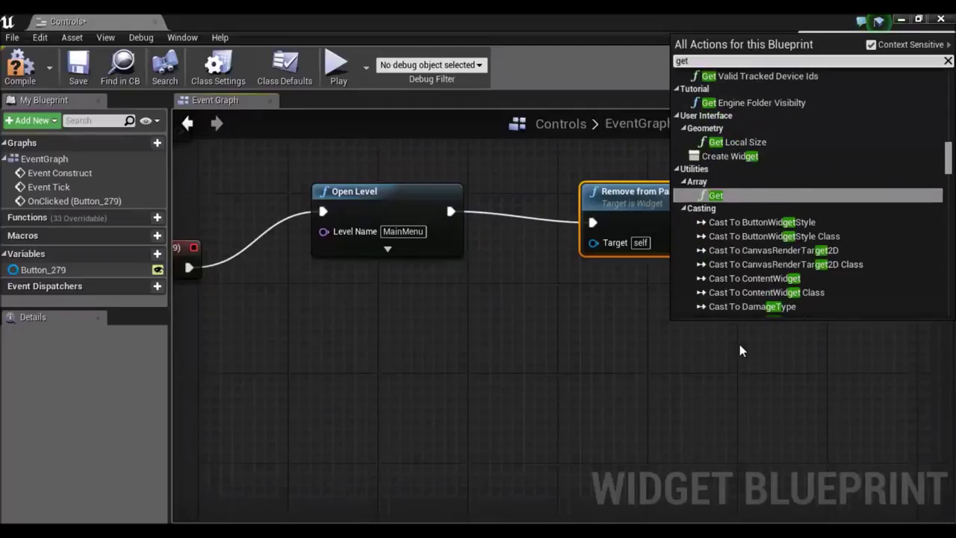
{"action": "type", "text": " pa"}
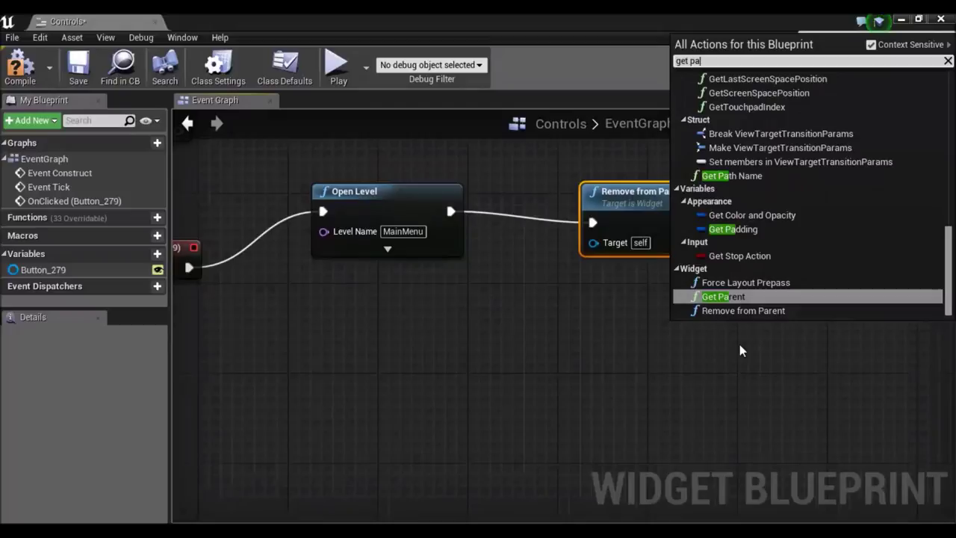
{"action": "key", "text": "BackSpace"}
{"action": "type", "text": "la"}
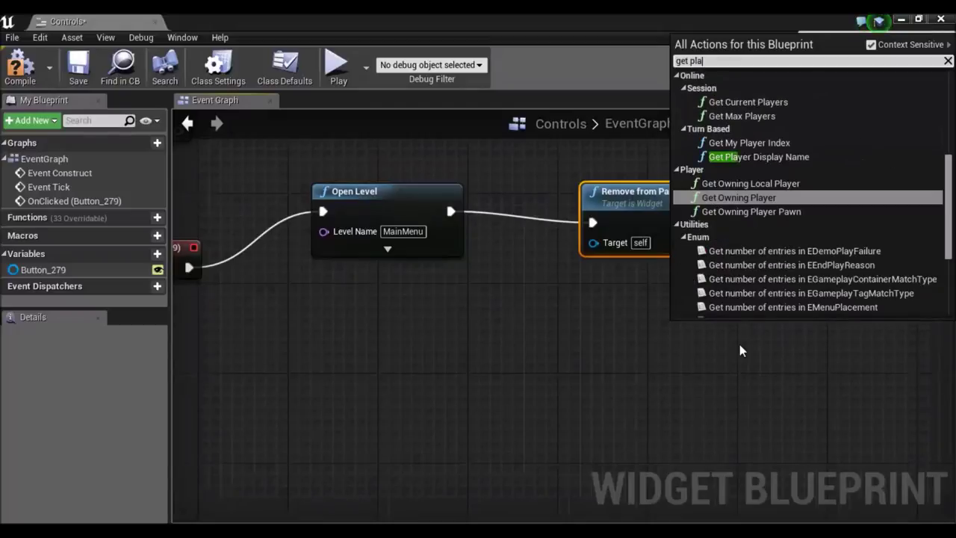
{"action": "type", "text": "y"}
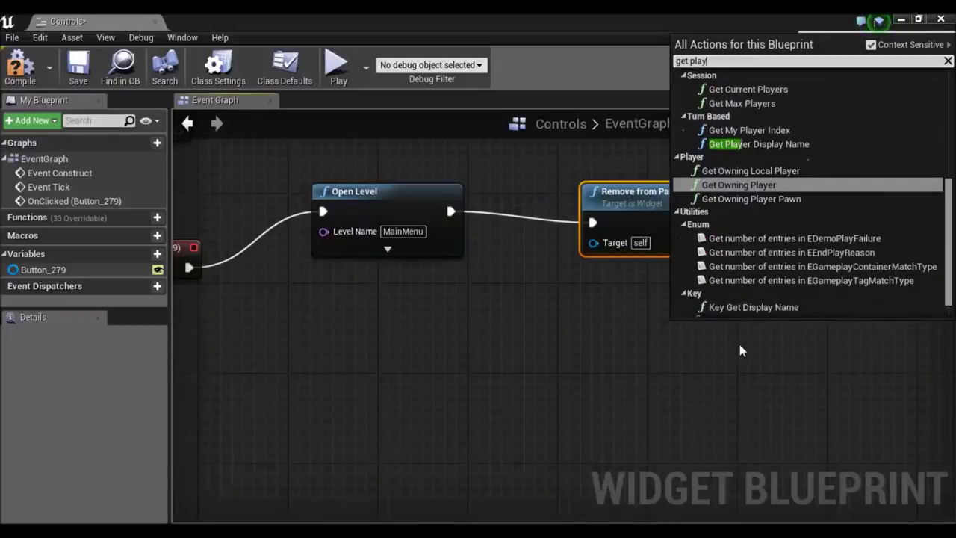
{"action": "type", "text": "erv"}
{"action": "key", "text": "BackSpace"}
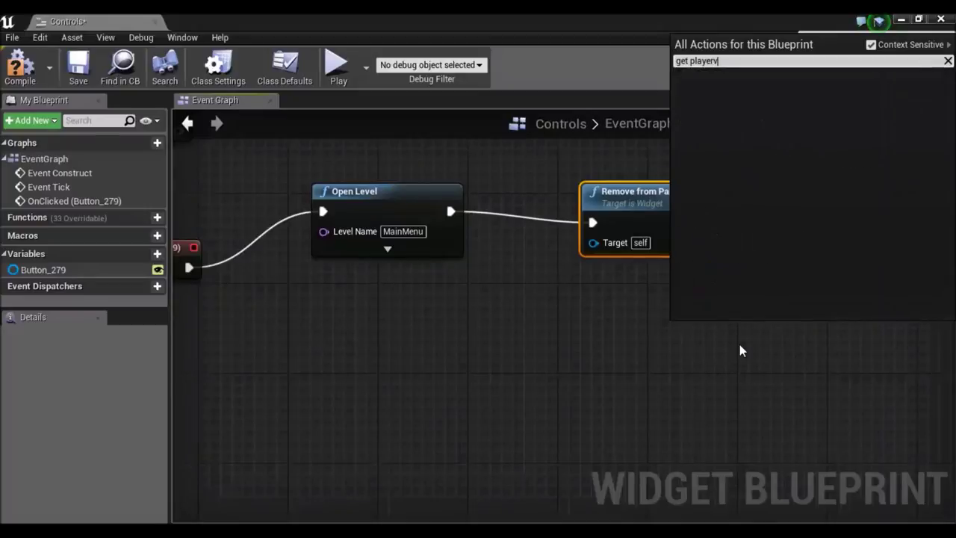
{"action": "type", "text": "c"}
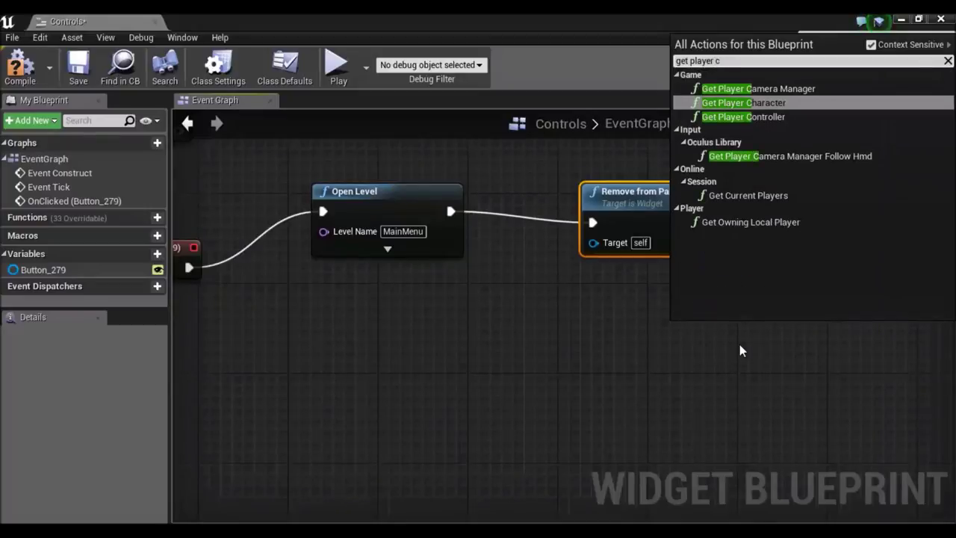
{"action": "left_click", "coordinate": [777, 117]}
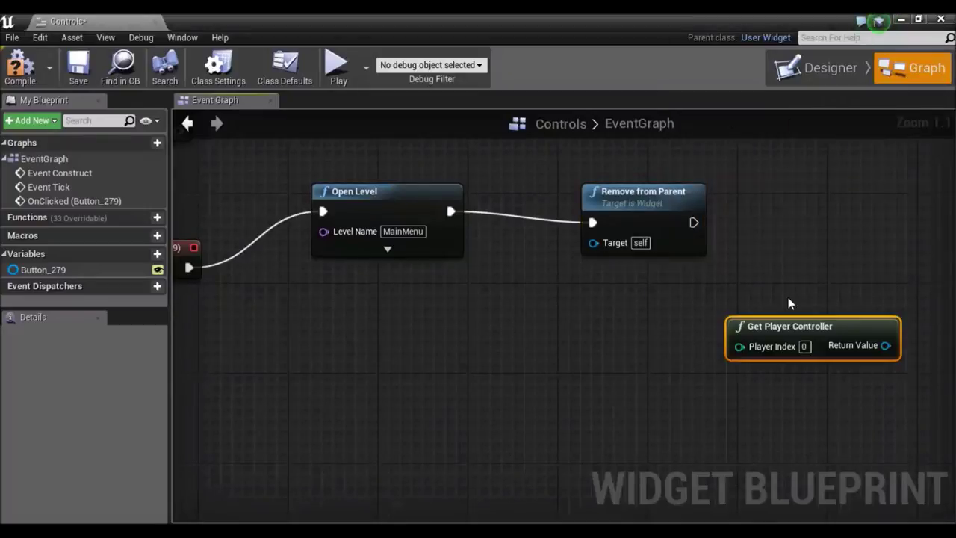
{"action": "right_click_drag", "start_coordinate": [845, 266], "coordinate": [685, 279]}
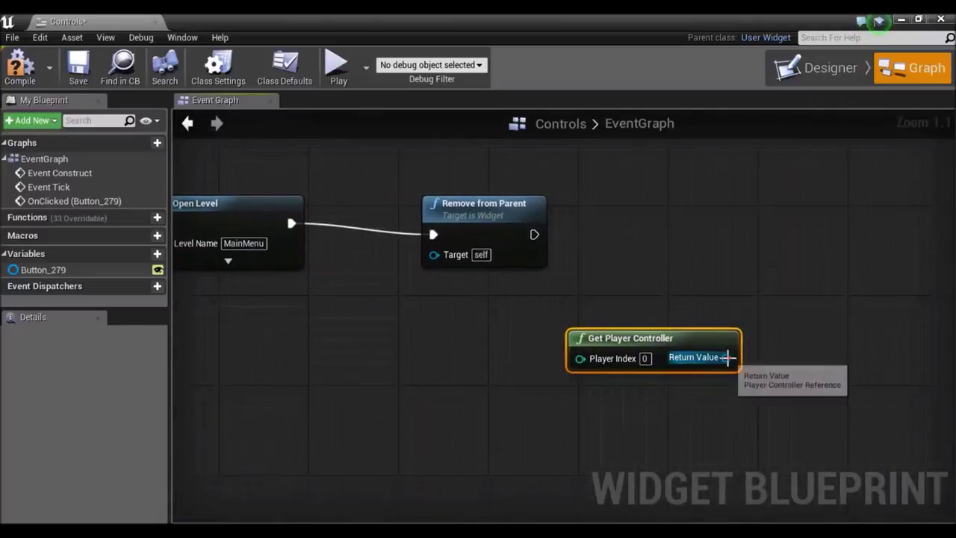
Add a Set Show Mouse Cursor node after Remove from Parent, with the checkbox ticked.
{"action": "left_click_drag", "start_coordinate": [727, 357], "coordinate": [758, 259]}
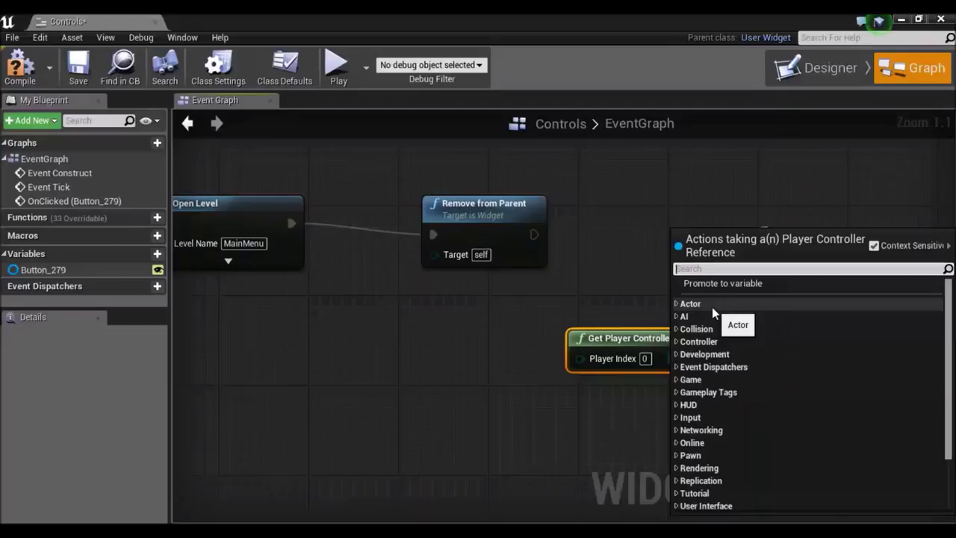
{"action": "type", "text": "set "}
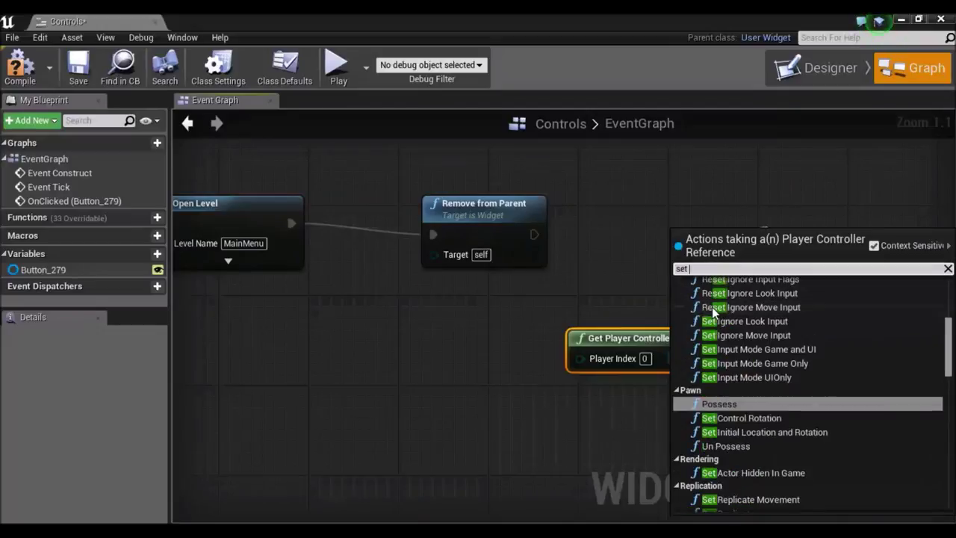
{"action": "type", "text": "mou"}
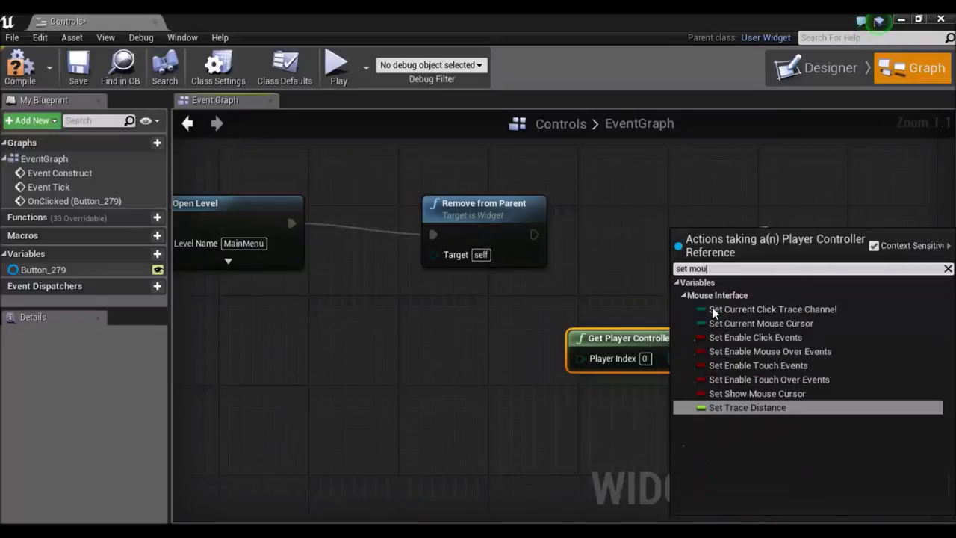
{"action": "type", "text": "se"}
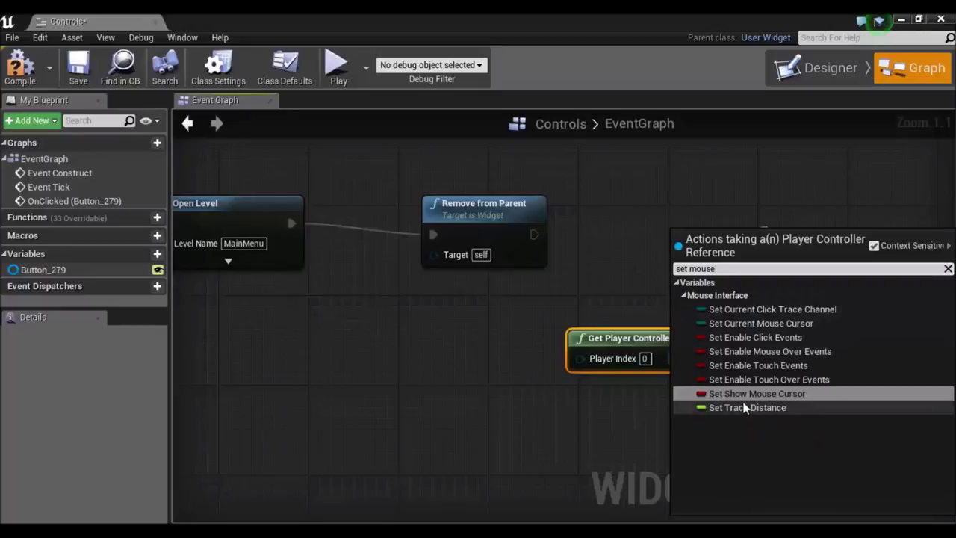
{"action": "left_click", "coordinate": [740, 393]}
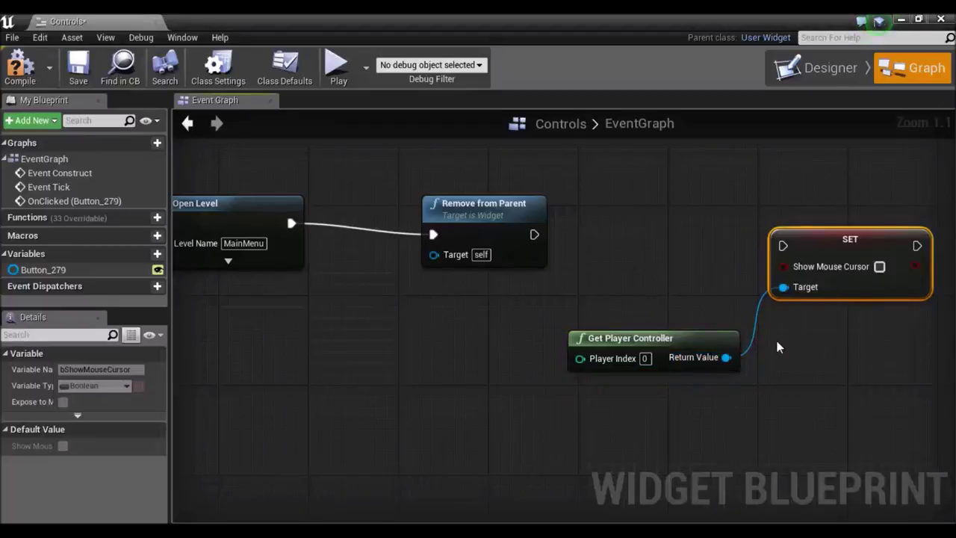
{"action": "right_click_drag", "start_coordinate": [708, 242], "coordinate": [697, 237]}
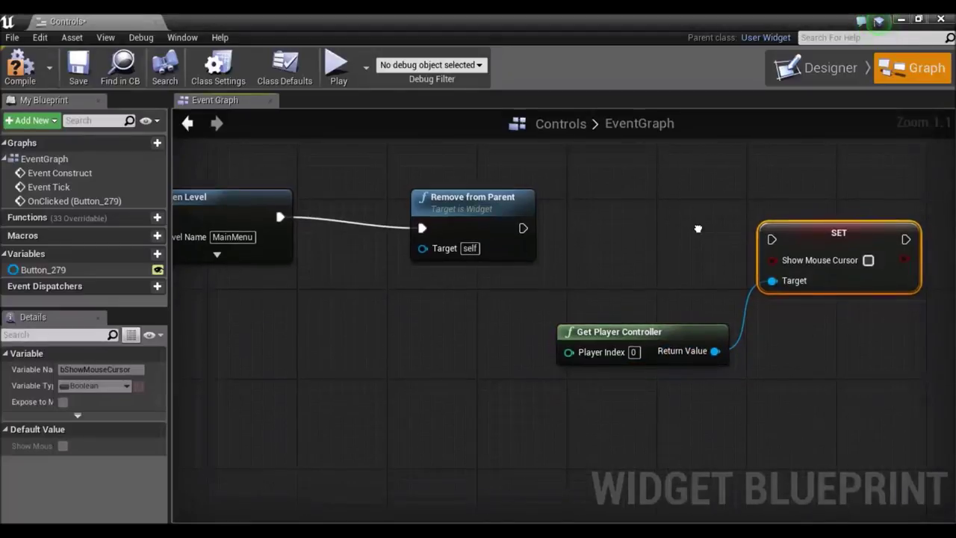
{"action": "left_click_drag", "start_coordinate": [523, 228], "coordinate": [771, 240]}
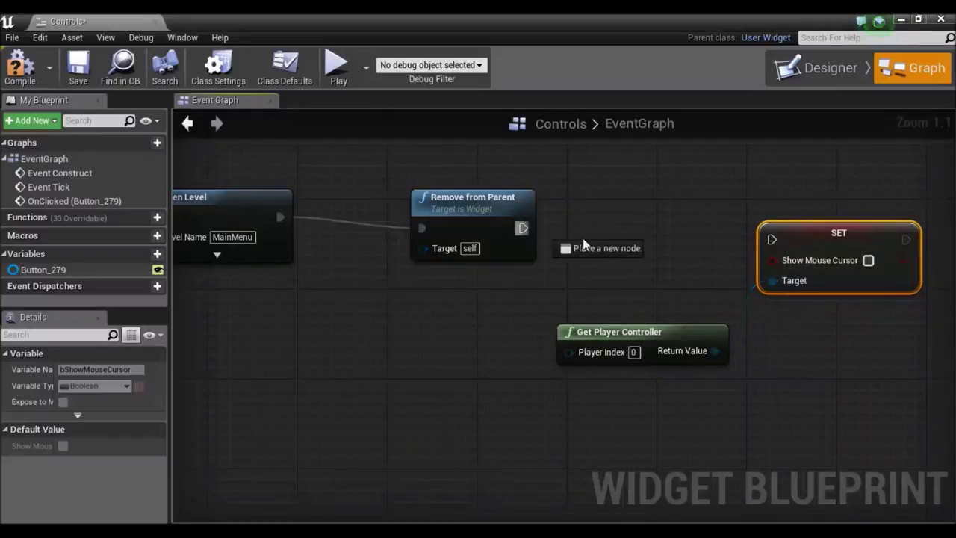
{"action": "right_click_drag", "start_coordinate": [876, 277], "coordinate": [852, 283]}
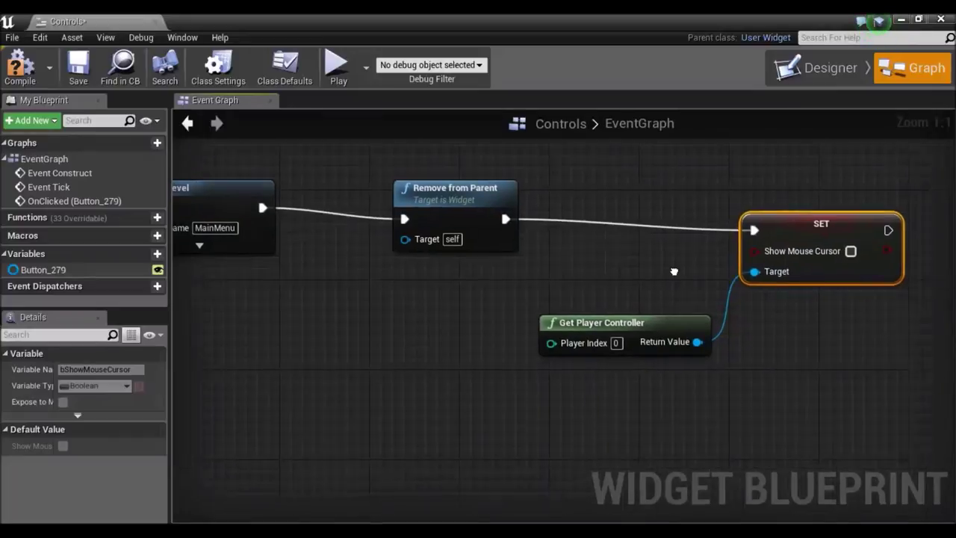
{"action": "left_click", "coordinate": [845, 266]}
Compile and save the Controls widget blueprint.
{"action": "right_click_drag", "start_coordinate": [845, 269], "coordinate": [809, 269]}
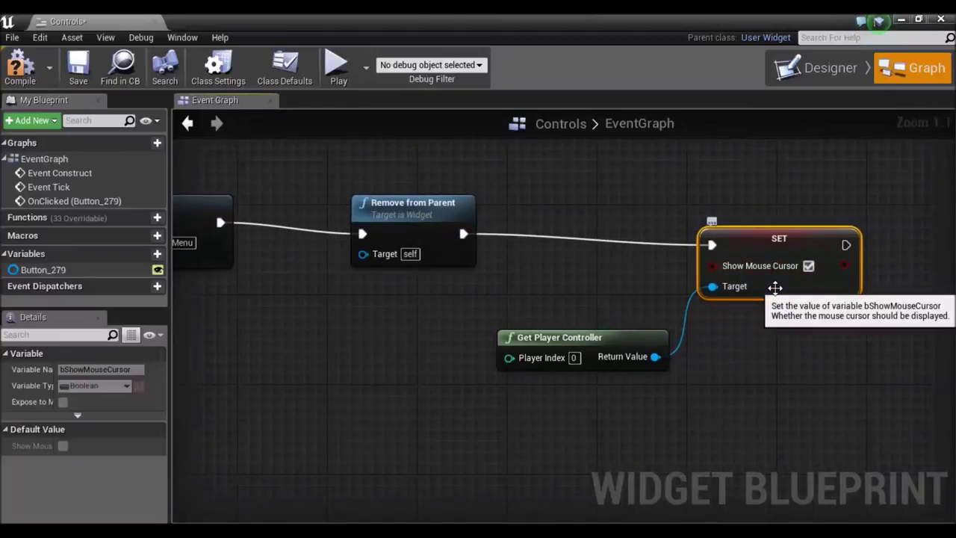
{"action": "right_click_drag", "start_coordinate": [310, 371], "coordinate": [469, 346]}
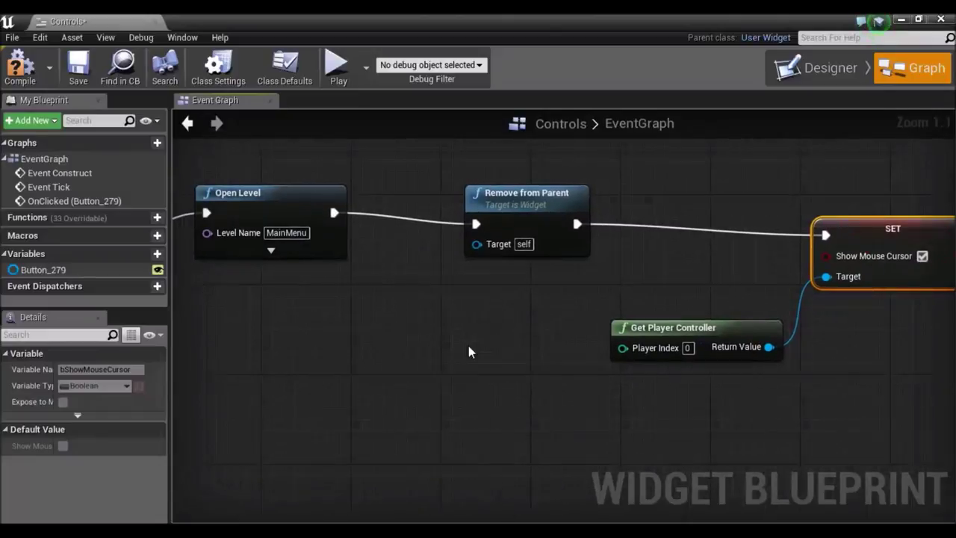
{"action": "scroll", "coordinate": [468, 346], "scroll_direction": "down", "scroll_amount": 3}
{"action": "right_click_drag", "start_coordinate": [336, 348], "coordinate": [411, 333]}
{"action": "left_click", "coordinate": [16, 71]}
{"action": "left_click", "coordinate": [78, 65]}
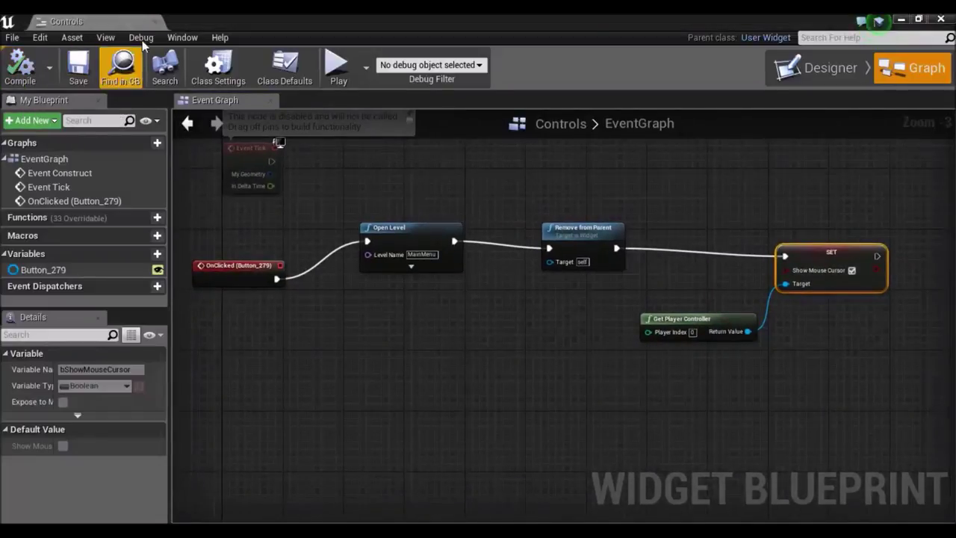
Close the widget editor and open the MainMenu level from FirstPersonBP > Maps.
{"action": "left_click", "coordinate": [940, 18]}
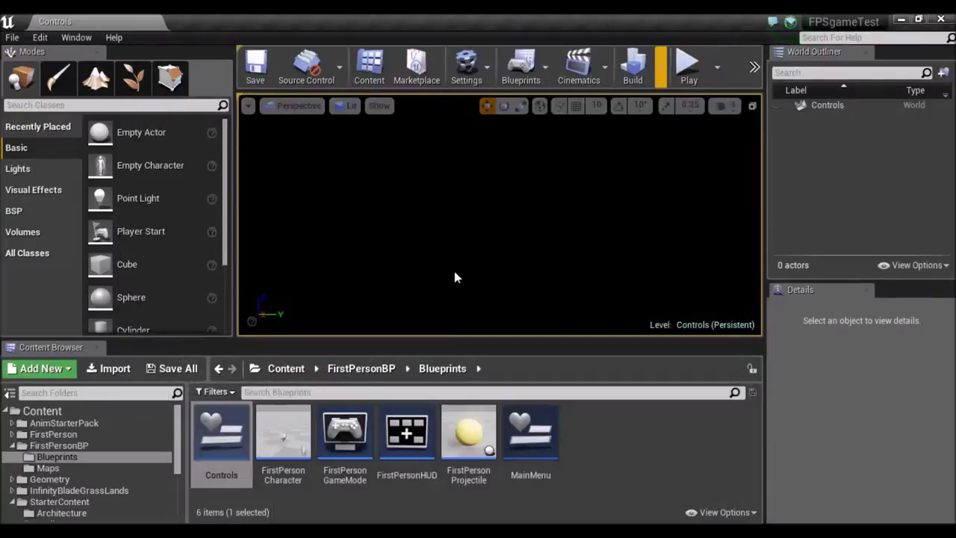
{"action": "scroll", "coordinate": [58, 468], "scroll_direction": "down", "scroll_amount": 1}
{"action": "left_click", "coordinate": [49, 456]}
{"action": "left_click", "coordinate": [48, 445]}
{"action": "double_click", "coordinate": [345, 459]}
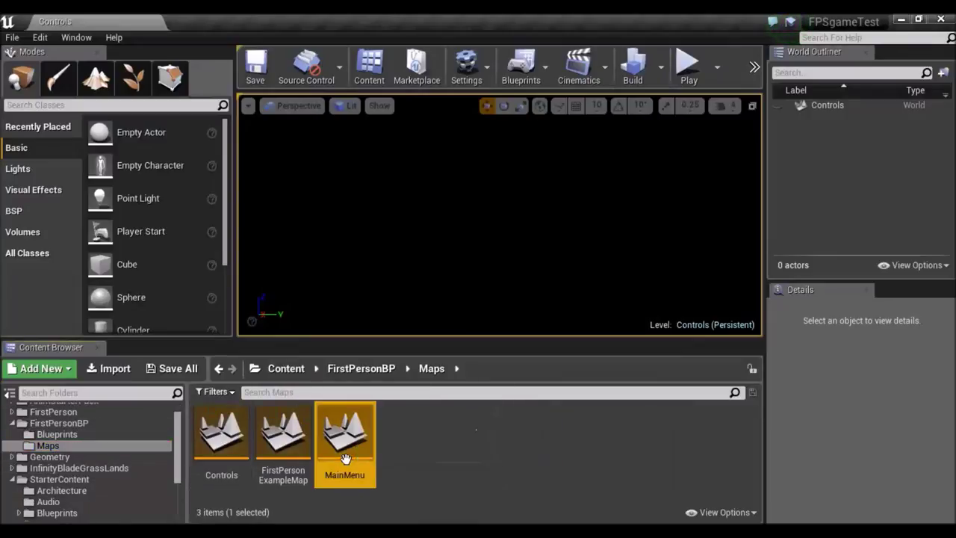
Play-test MainMenu, checking that the Controls button loads the Controls level.
{"action": "left_click", "coordinate": [689, 66]}
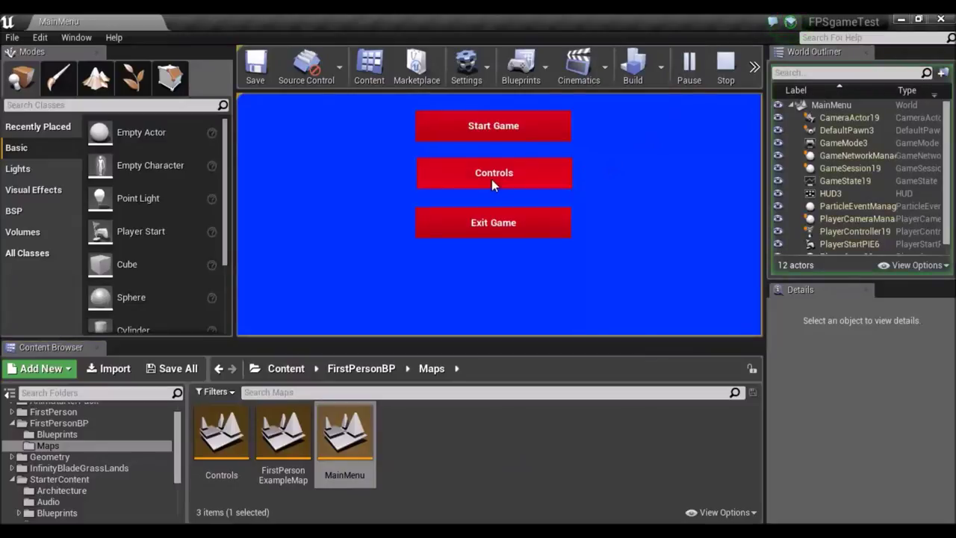
{"action": "left_click", "coordinate": [495, 174]}
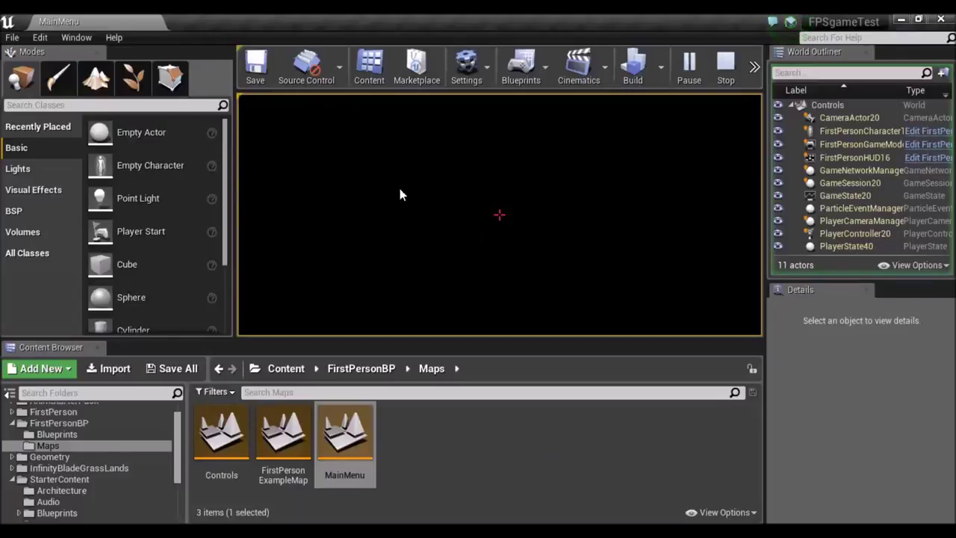
{"action": "key", "text": "Escape"}
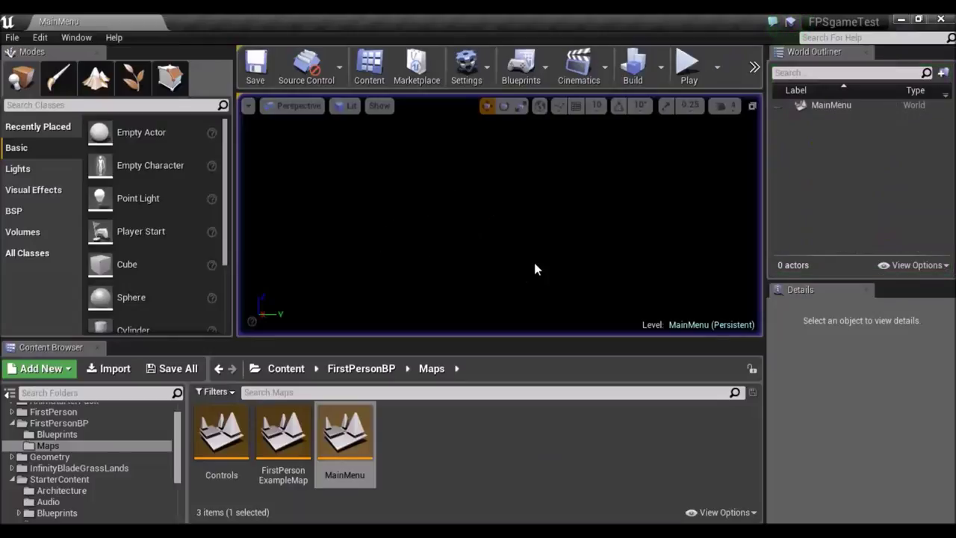
Open the Controls map using Save Selected, then bring up the Blueprints toolbar menu.
{"action": "scroll", "coordinate": [147, 436], "scroll_direction": "down", "scroll_amount": 1}
{"action": "scroll", "coordinate": [142, 437], "scroll_direction": "up", "scroll_amount": 2}
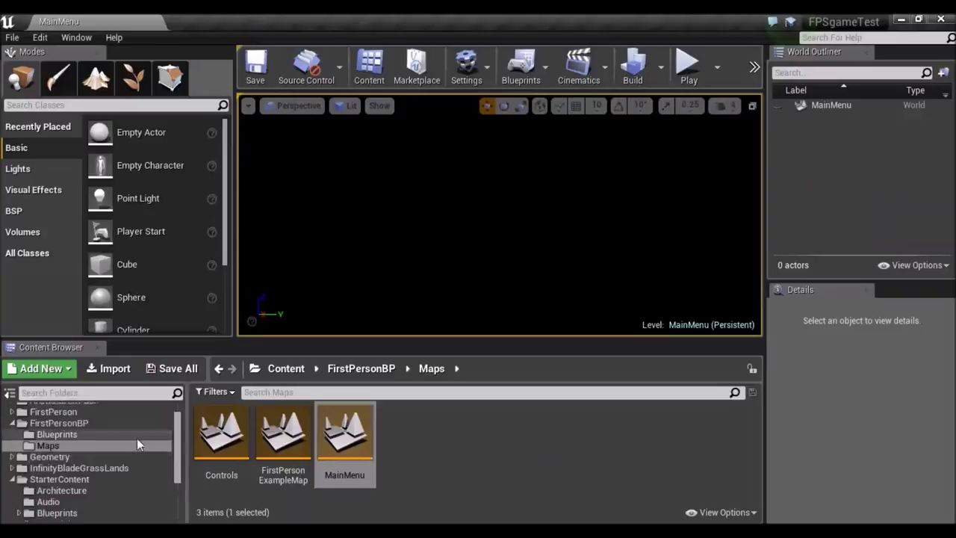
{"action": "scroll", "coordinate": [138, 437], "scroll_direction": "up", "scroll_amount": 2}
{"action": "left_click", "coordinate": [423, 426]}
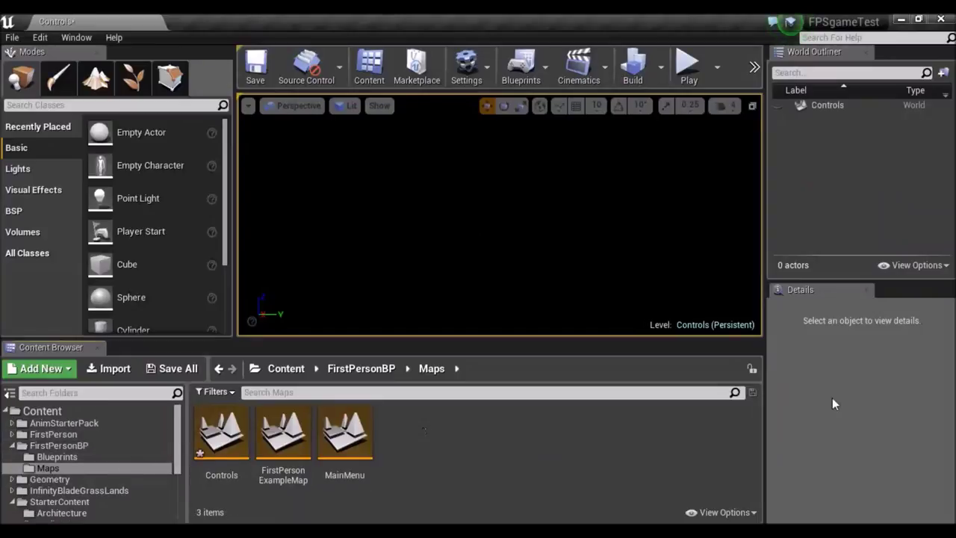
{"action": "double_click", "coordinate": [216, 453]}
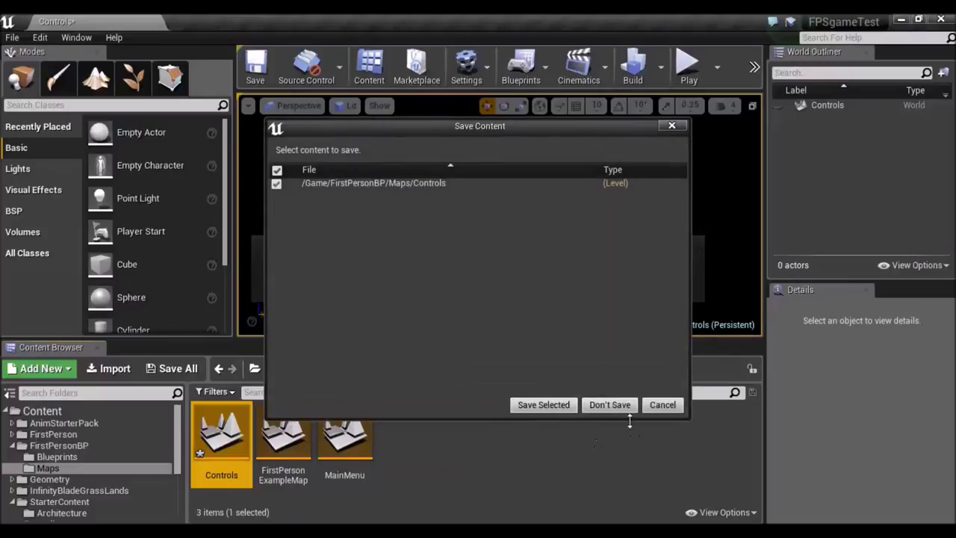
{"action": "left_click", "coordinate": [542, 407]}
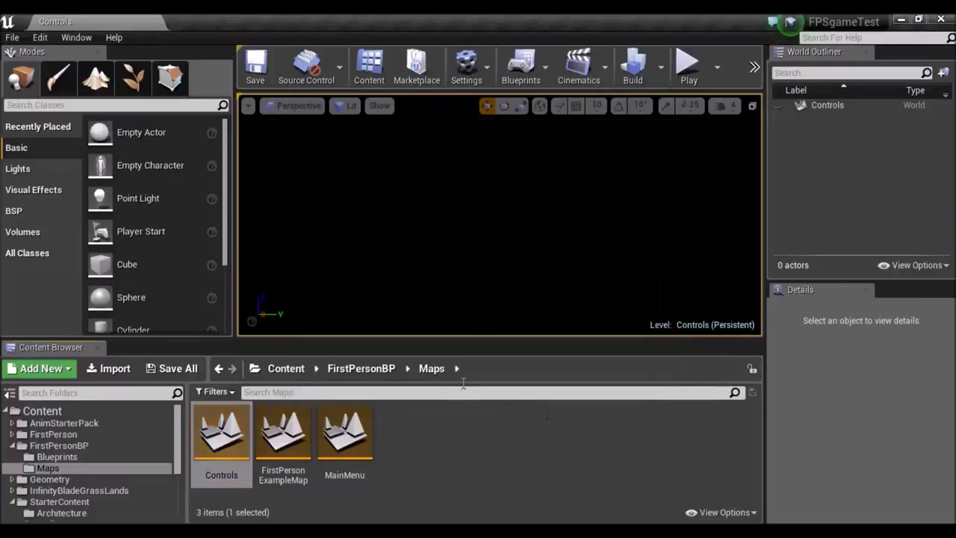
{"action": "left_click", "coordinate": [551, 68]}
{"action": "mouse_move", "coordinate": [579, 219]}
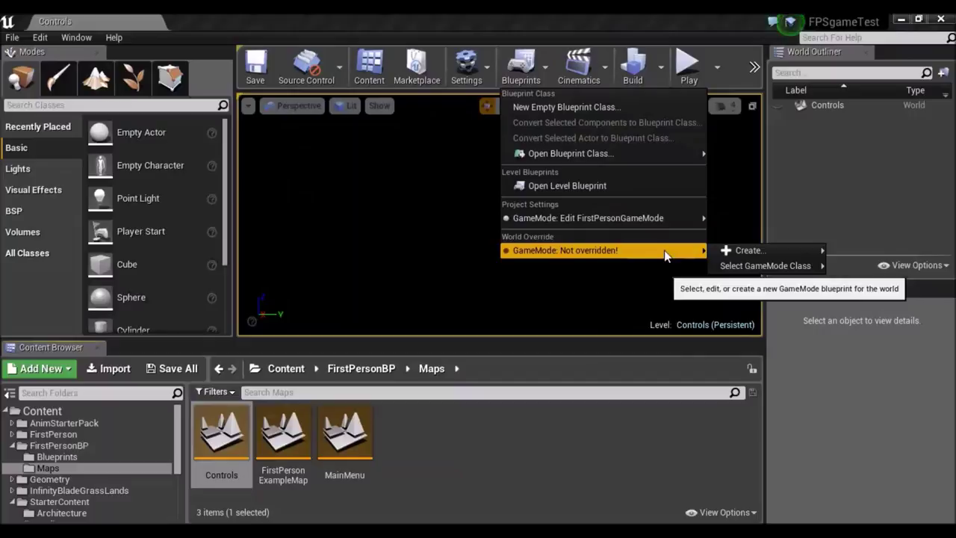
Open the Controls Level Blueprint and add an Event BeginPlay node.
{"action": "left_click", "coordinate": [661, 187]}
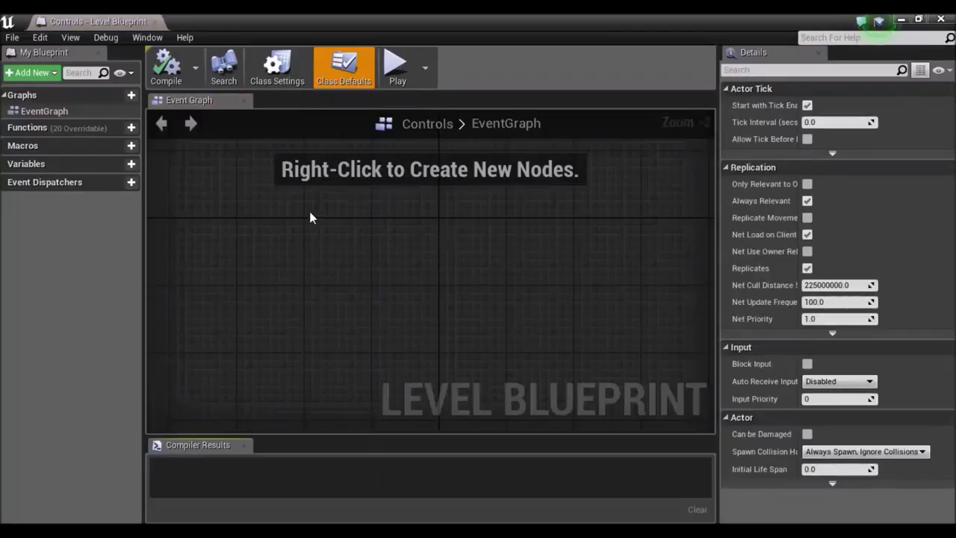
{"action": "right_click", "coordinate": [433, 243]}
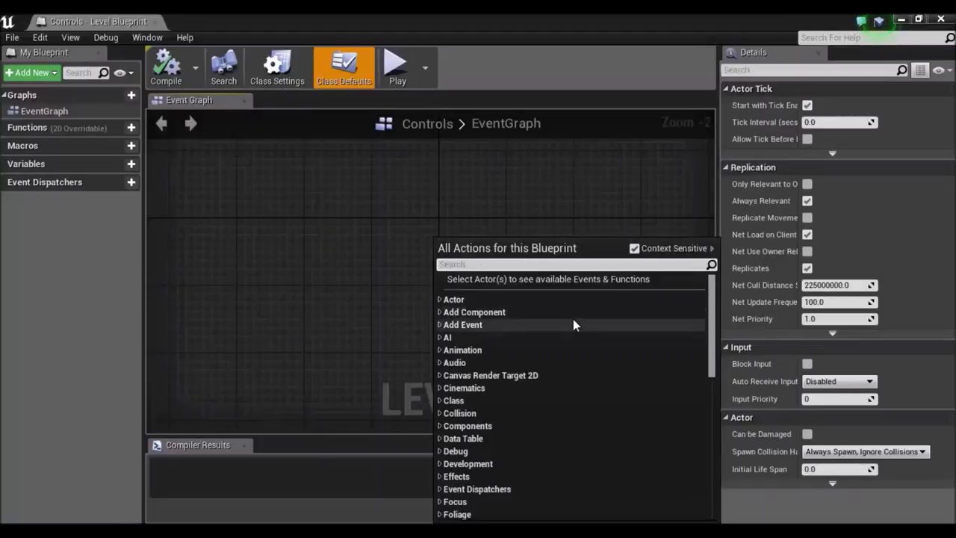
{"action": "type", "text": "Eve"}
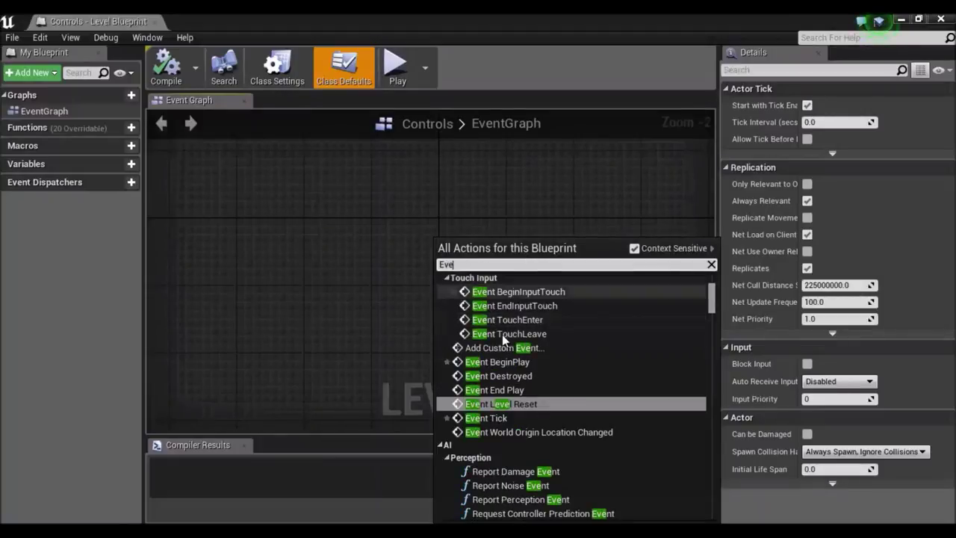
{"action": "left_click", "coordinate": [498, 362]}
{"action": "scroll", "coordinate": [461, 236], "scroll_direction": "up", "scroll_amount": 1}
{"action": "scroll", "coordinate": [461, 237], "scroll_direction": "up", "scroll_amount": 1}
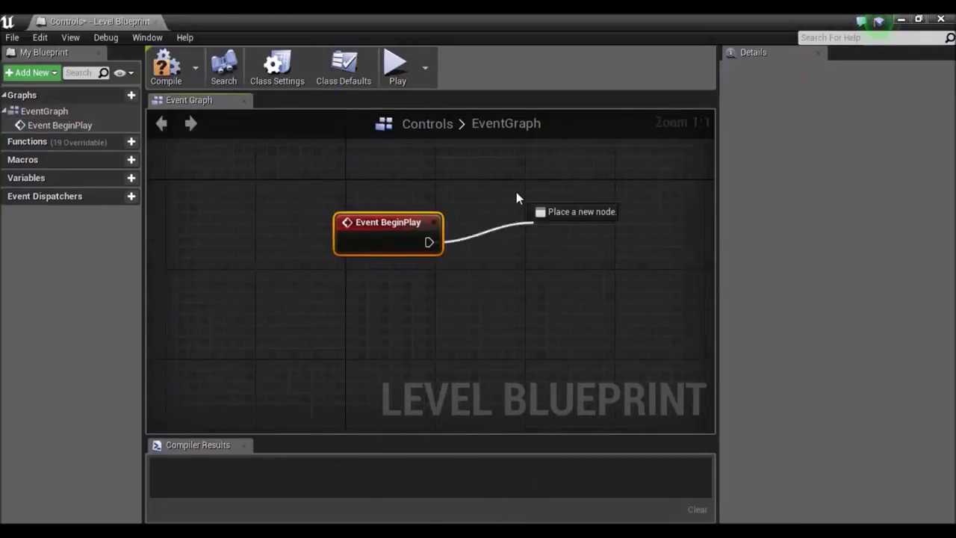
Add a Create Widget node after BeginPlay with its class set to Controls.
{"action": "left_click_drag", "start_coordinate": [430, 244], "coordinate": [516, 192]}
{"action": "type", "text": "add"}
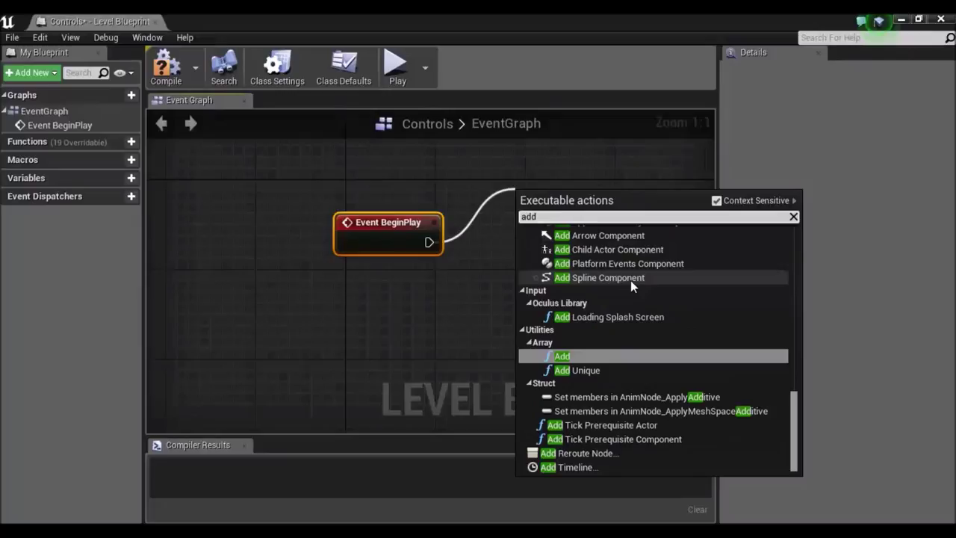
{"action": "type", "text": " to vi"}
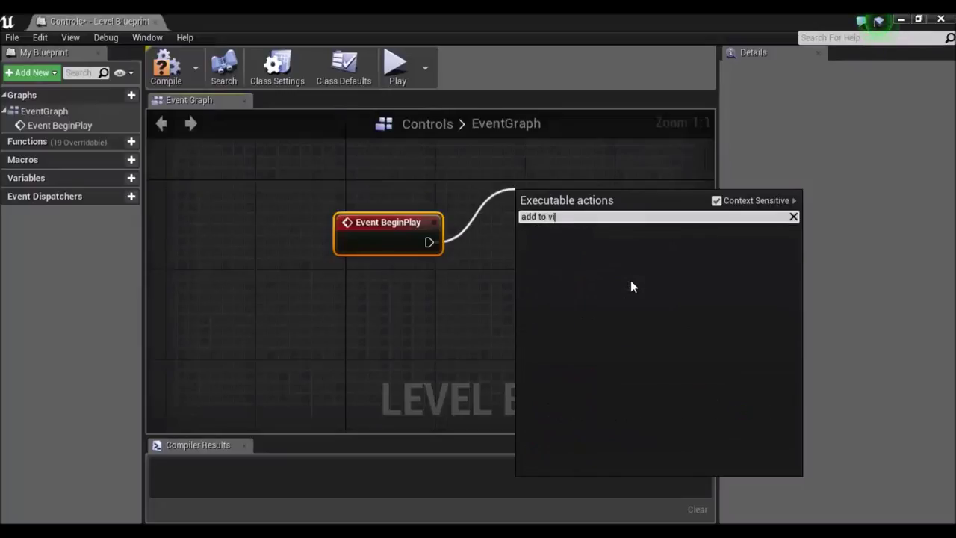
{"action": "key", "text": "BackSpace"}
{"action": "key", "text": "BackSpace"}
{"action": "key", "text": "BackSpace"}
{"action": "key", "text": "BackSpace"}
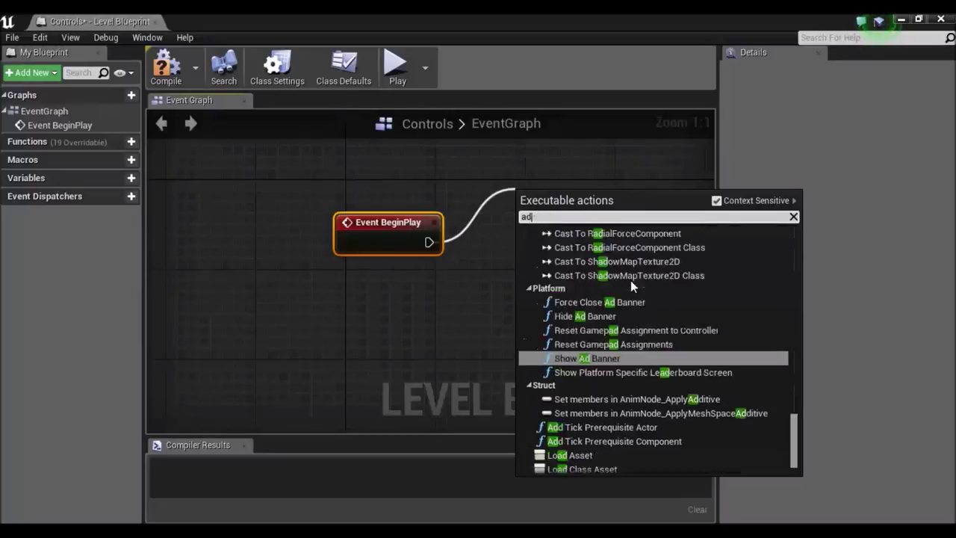
{"action": "key", "text": "BackSpace"}
{"action": "key", "text": "BackSpace"}
{"action": "type", "text": "cre"}
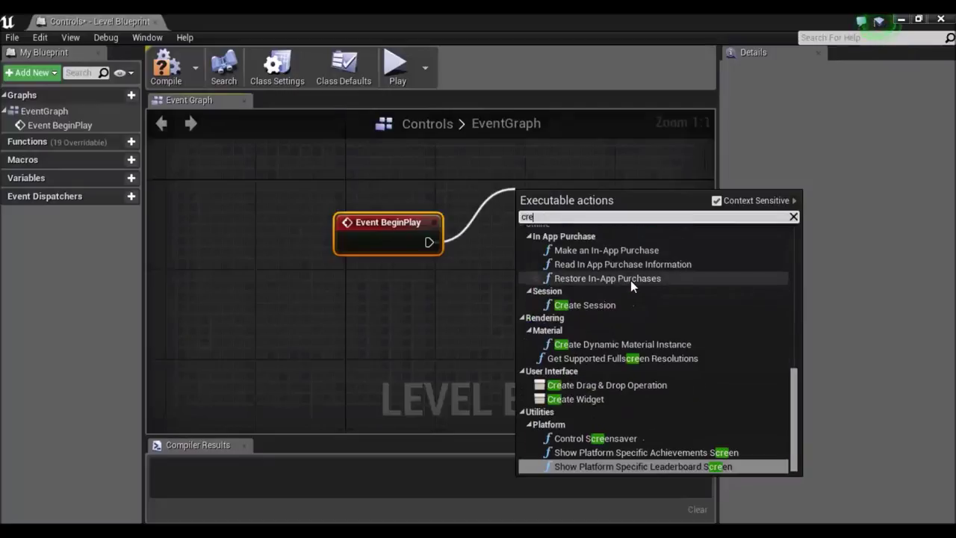
{"action": "type", "text": "ate"}
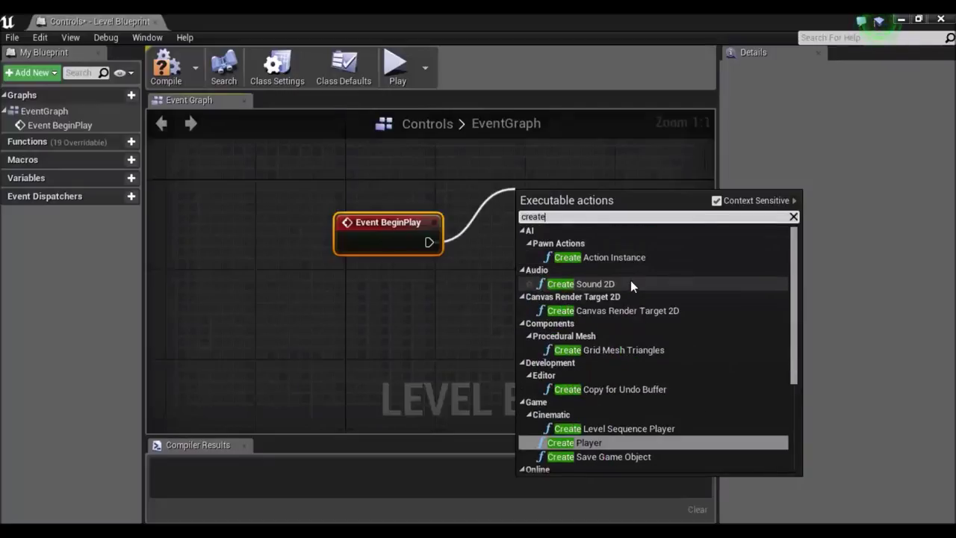
{"action": "type", "text": " wi"}
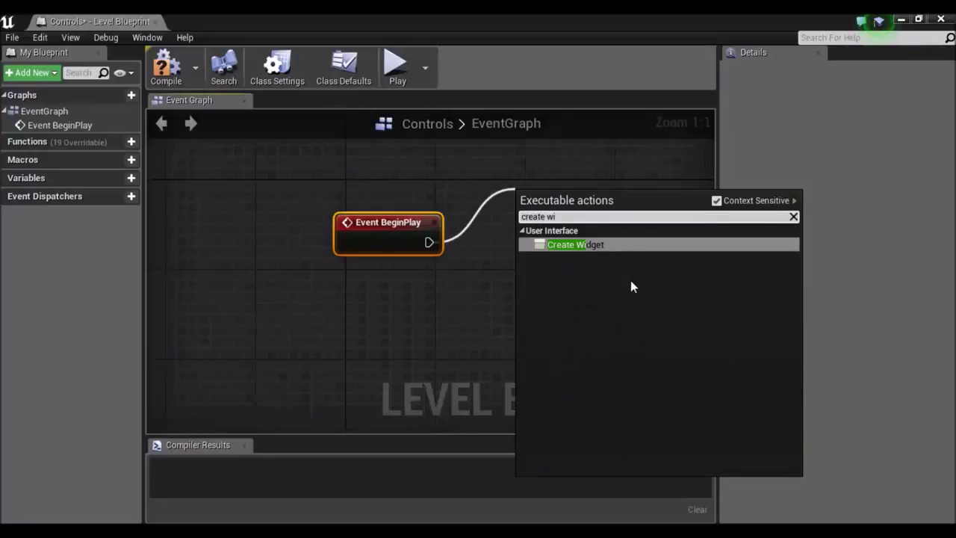
{"action": "key", "text": "Return"}
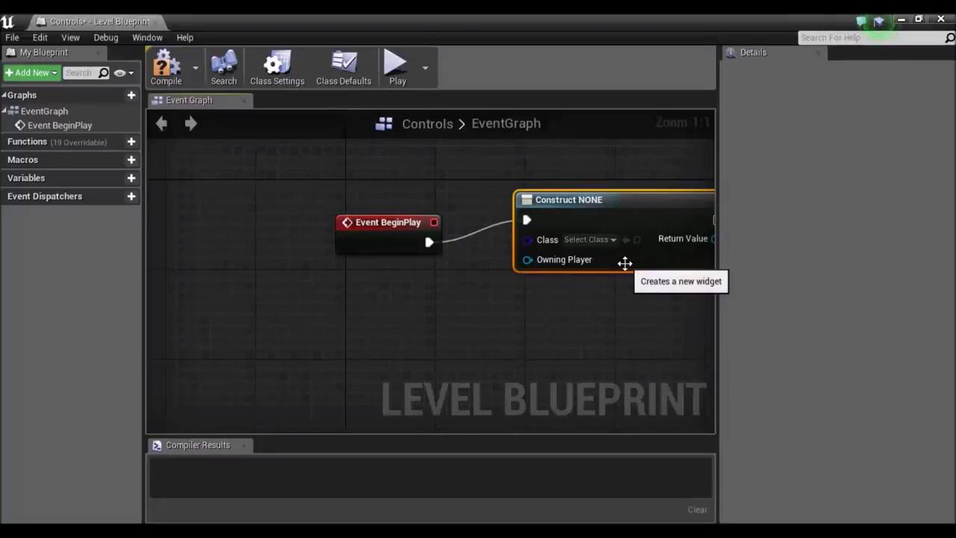
{"action": "left_click", "coordinate": [608, 241]}
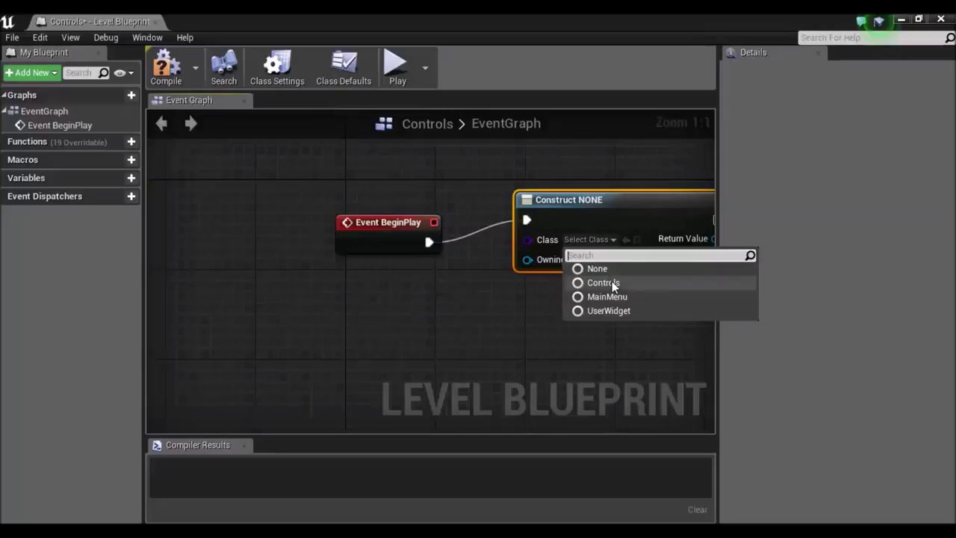
{"action": "left_click", "coordinate": [604, 283]}
{"action": "right_click_drag", "start_coordinate": [611, 284], "coordinate": [391, 288]}
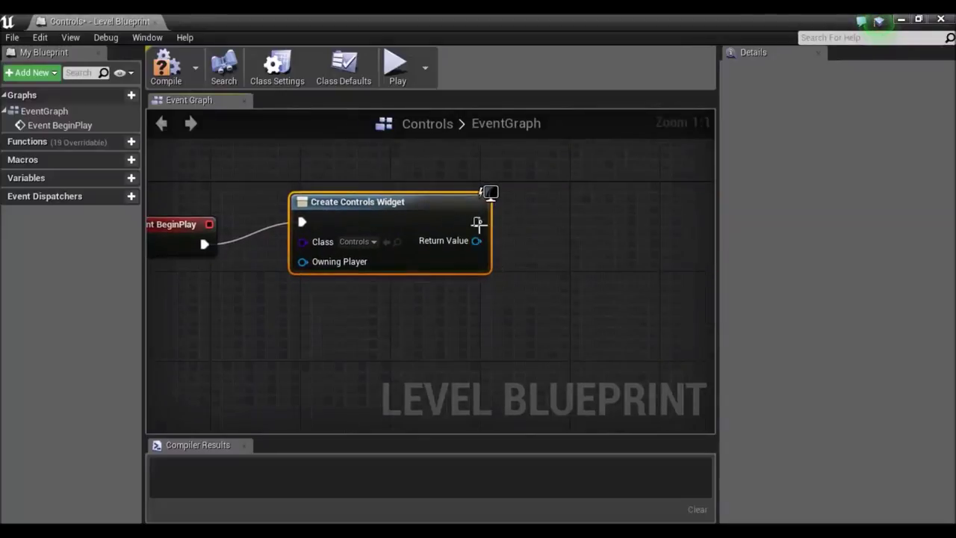
{"action": "left_click_drag", "start_coordinate": [478, 222], "coordinate": [580, 198]}
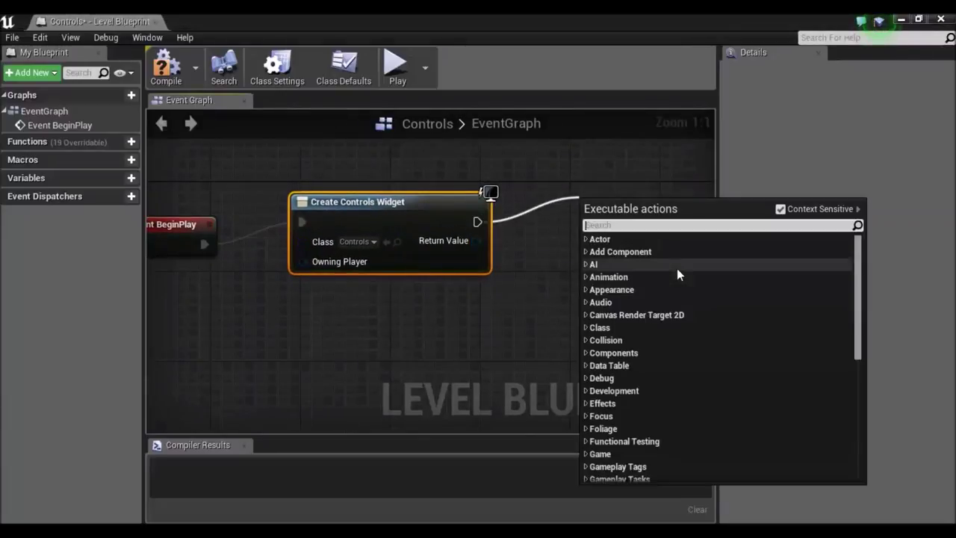
Add an Add to Viewport node fed by the created widget's Return Value.
{"action": "type", "text": "add"}
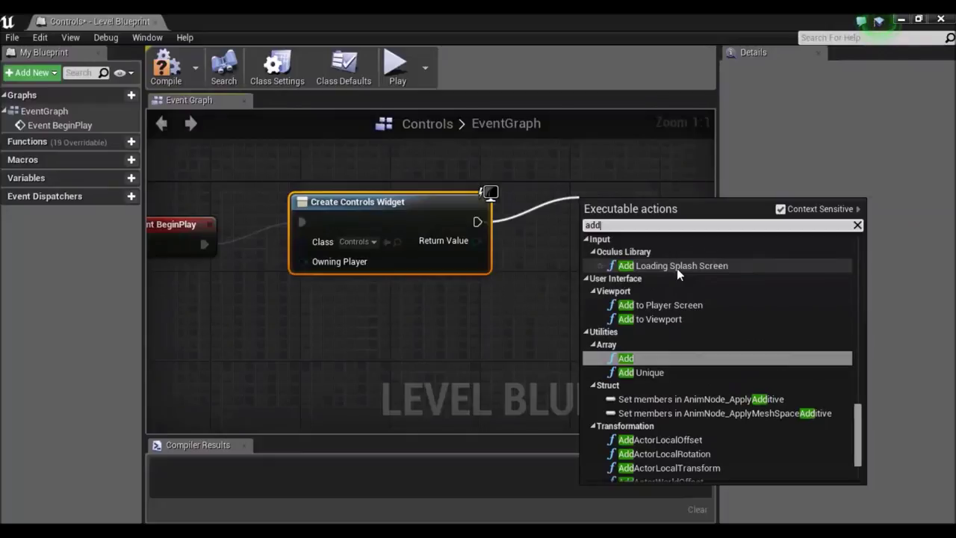
{"action": "type", "text": "to"}
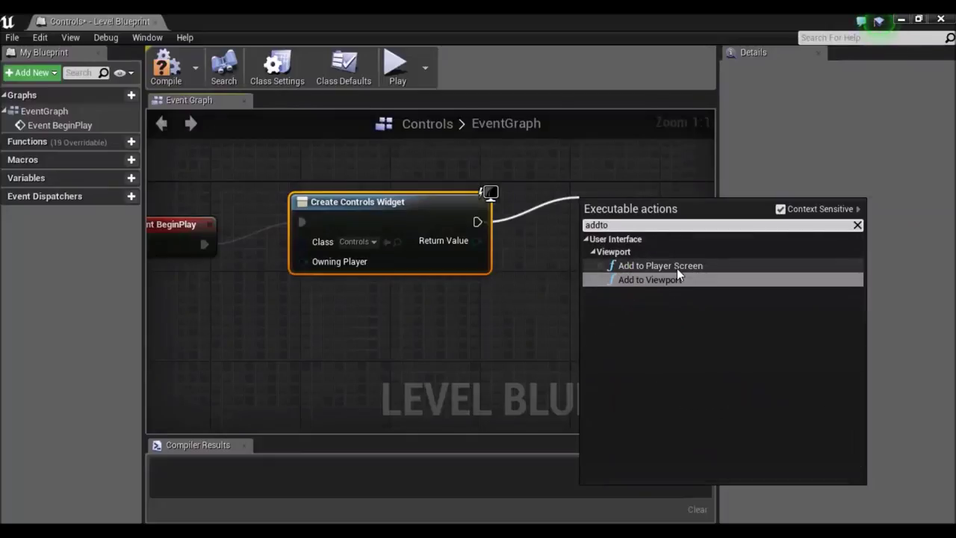
{"action": "left_click", "coordinate": [671, 283]}
{"action": "right_click_drag", "start_coordinate": [554, 310], "coordinate": [520, 313]}
{"action": "left_click_drag", "start_coordinate": [419, 237], "coordinate": [538, 251]}
{"action": "right_click_drag", "start_coordinate": [534, 324], "coordinate": [360, 280]}
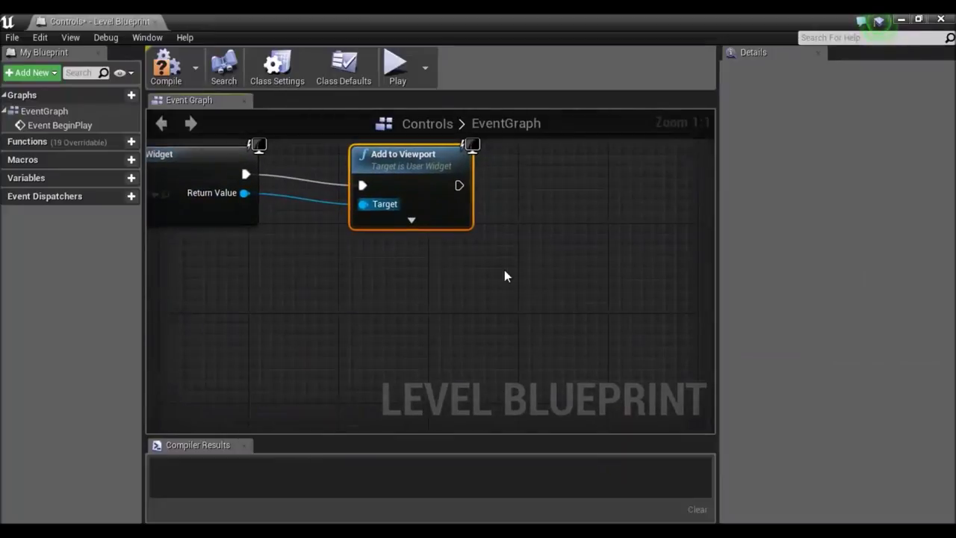
Place a Get Player Controller node in the level blueprint.
{"action": "right_click", "coordinate": [505, 272]}
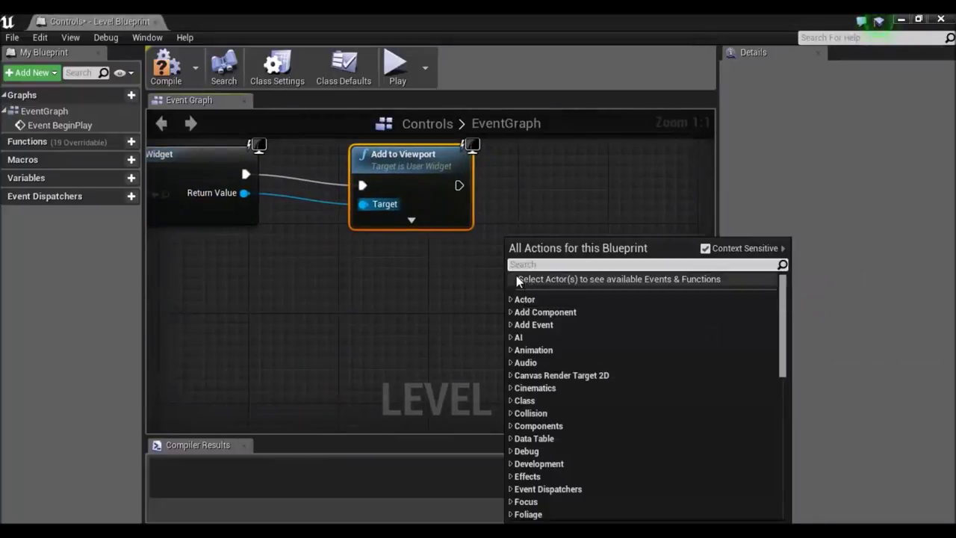
{"action": "type", "text": "get pla"}
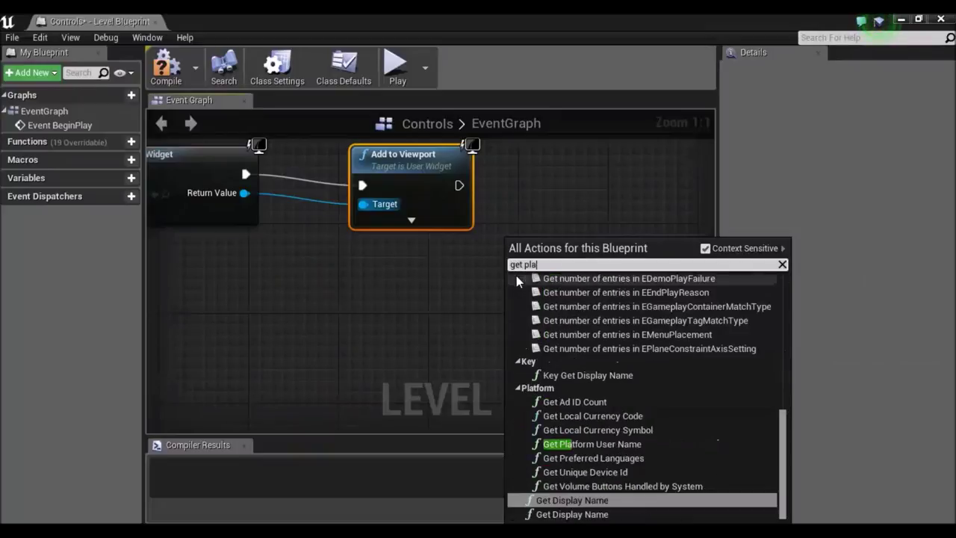
{"action": "type", "text": "y"}
{"action": "type", "text": "re"}
{"action": "key", "text": "BackSpace"}
{"action": "key", "text": "BackSpace"}
{"action": "type", "text": "er"}
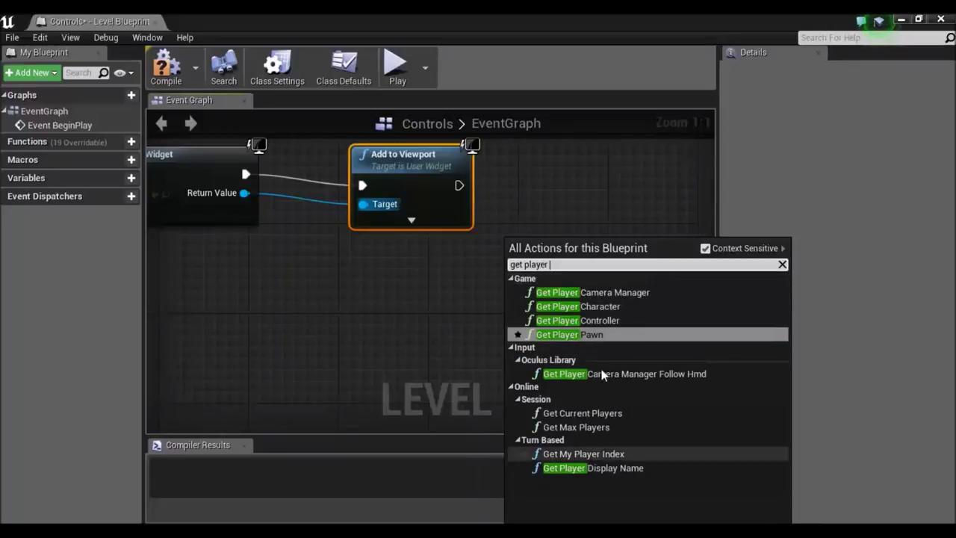
{"action": "left_click", "coordinate": [596, 321]}
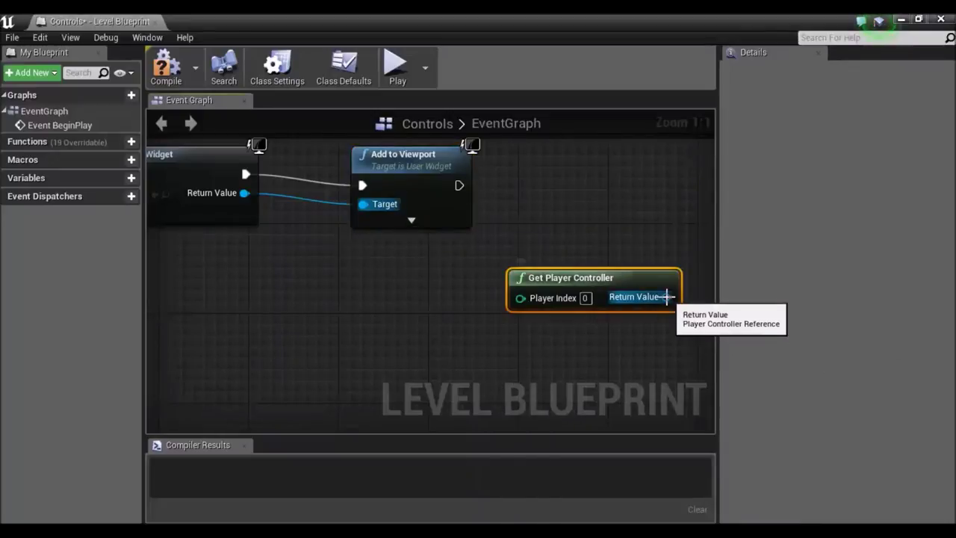
Add a Set Show Mouse Cursor node after Add to Viewport, with the checkbox ticked.
{"action": "left_click_drag", "start_coordinate": [666, 297], "coordinate": [700, 193]}
{"action": "type", "text": "set "}
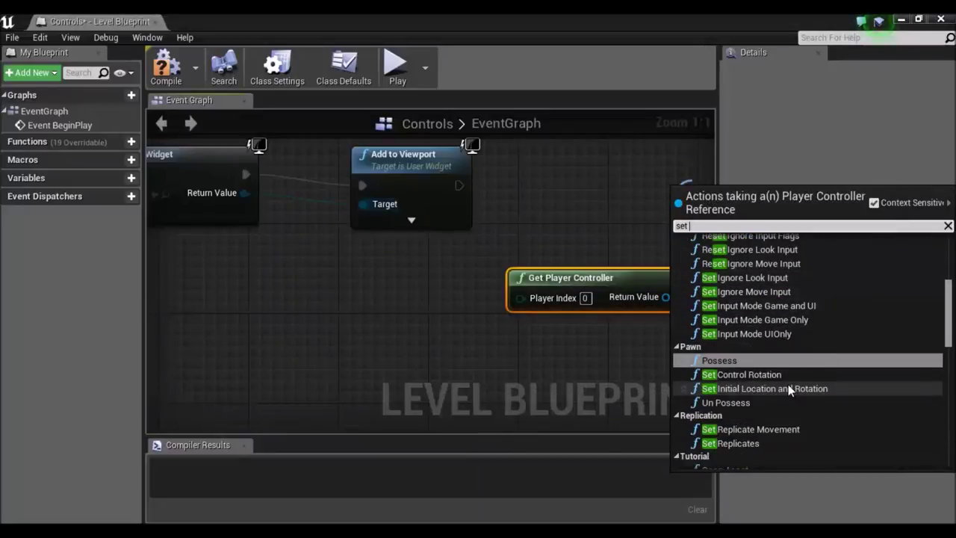
{"action": "type", "text": "mou"}
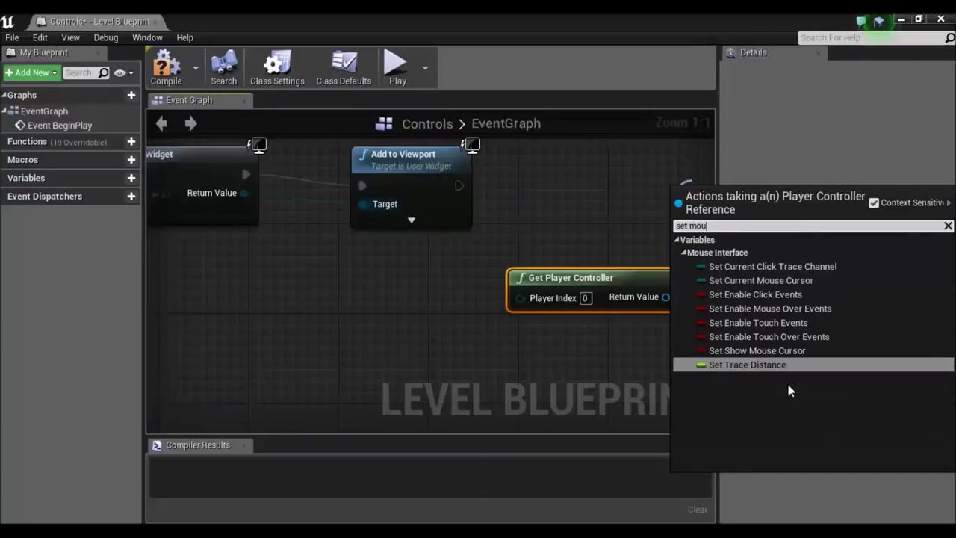
{"action": "left_click", "coordinate": [807, 356]}
{"action": "left_click_drag", "start_coordinate": [413, 208], "coordinate": [654, 220]}
{"action": "scroll", "coordinate": [557, 297], "scroll_direction": "down", "scroll_amount": 1}
{"action": "right_click_drag", "start_coordinate": [557, 297], "coordinate": [498, 286]}
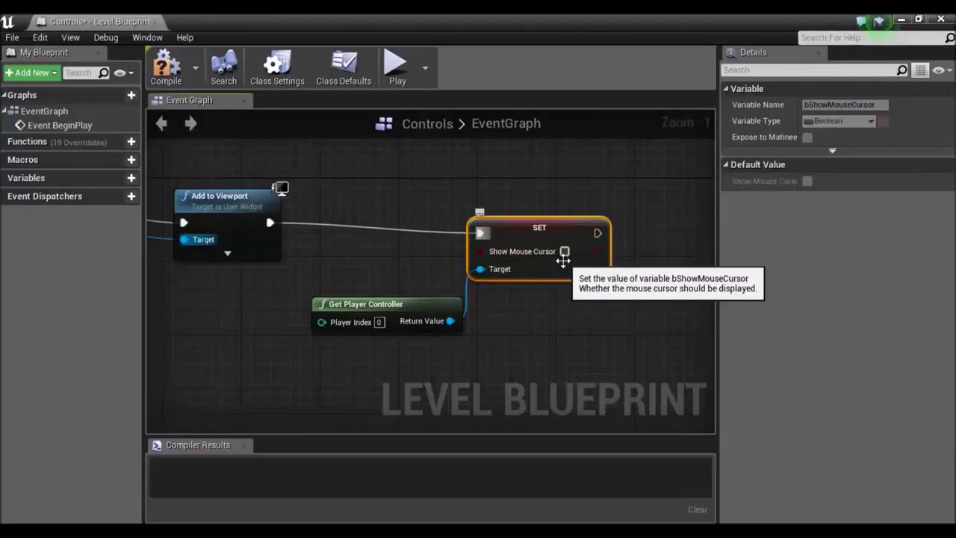
{"action": "left_click", "coordinate": [565, 253]}
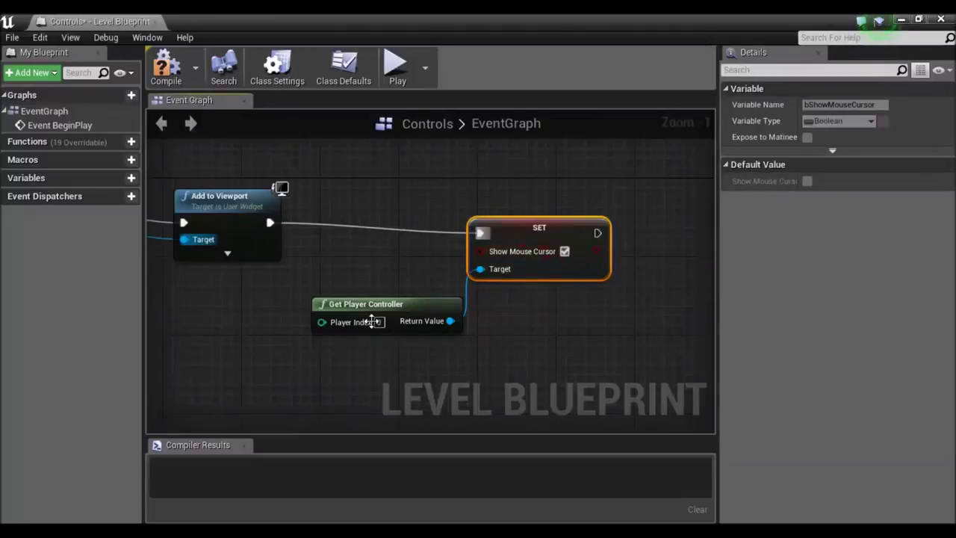
Compile the Controls level blueprint and close its editor.
{"action": "scroll", "coordinate": [321, 299], "scroll_direction": "down", "scroll_amount": 2}
{"action": "left_click", "coordinate": [166, 67]}
{"action": "scroll", "coordinate": [359, 213], "scroll_direction": "down", "scroll_amount": 2}
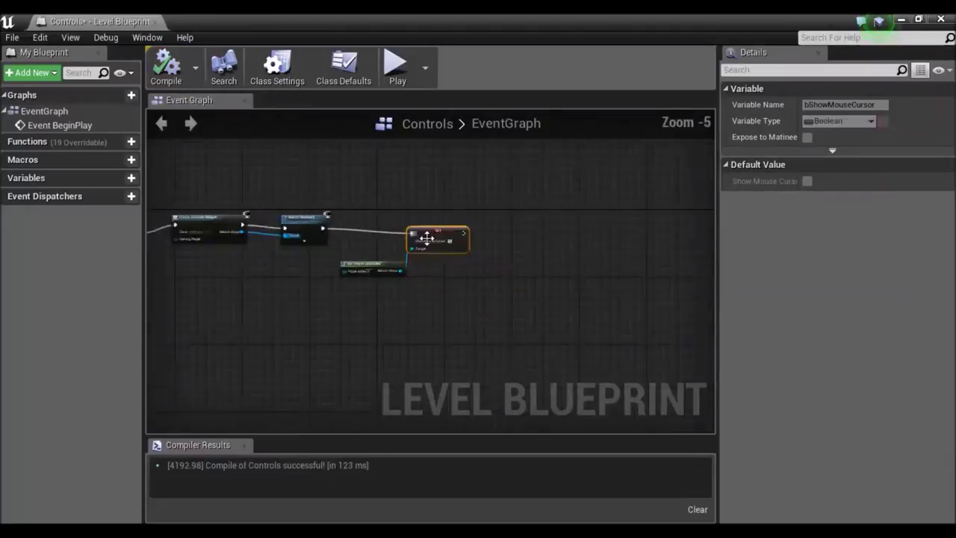
{"action": "scroll", "coordinate": [427, 238], "scroll_direction": "down", "scroll_amount": 2}
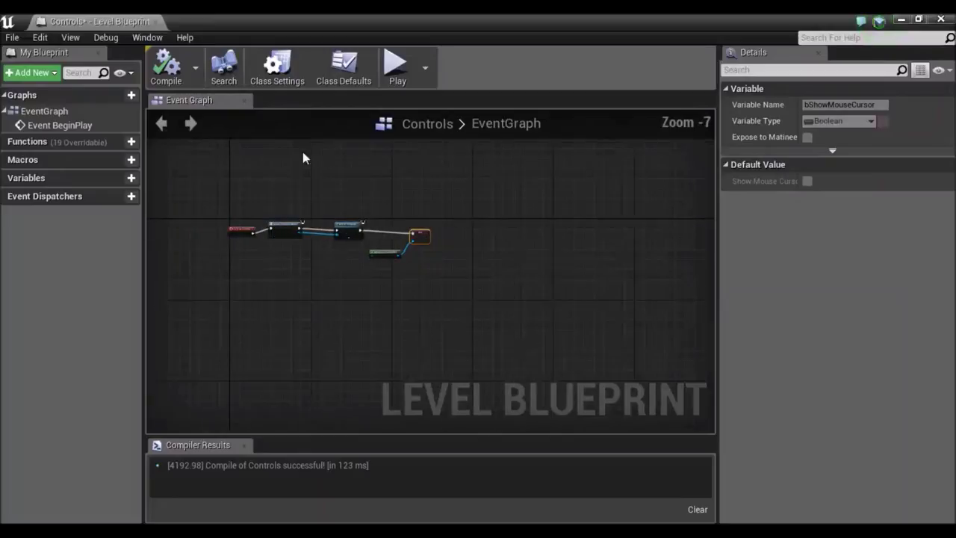
{"action": "left_click", "coordinate": [902, 19]}
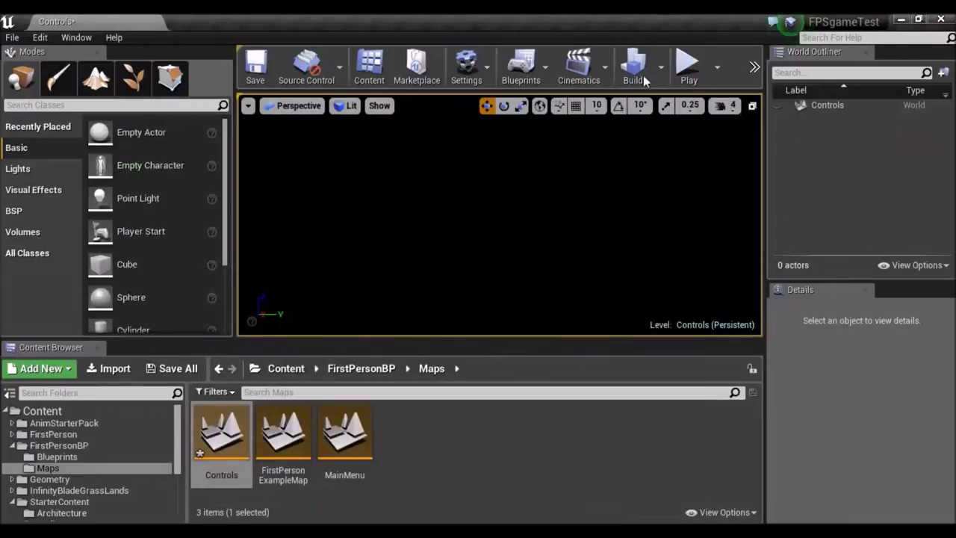
Override the Controls level's game mode with the GameMode class.
{"action": "left_click", "coordinate": [549, 65]}
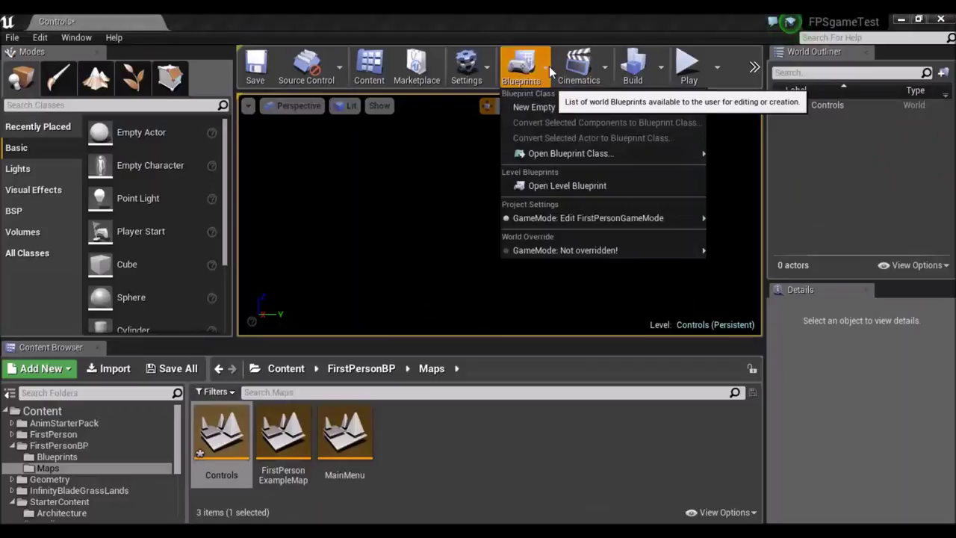
{"action": "mouse_move", "coordinate": [602, 254]}
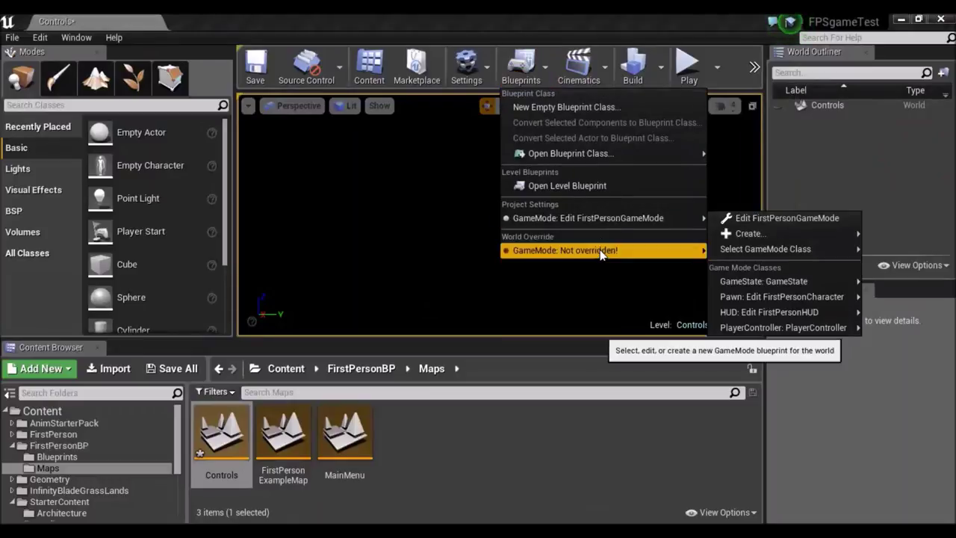
{"action": "mouse_move", "coordinate": [709, 252]}
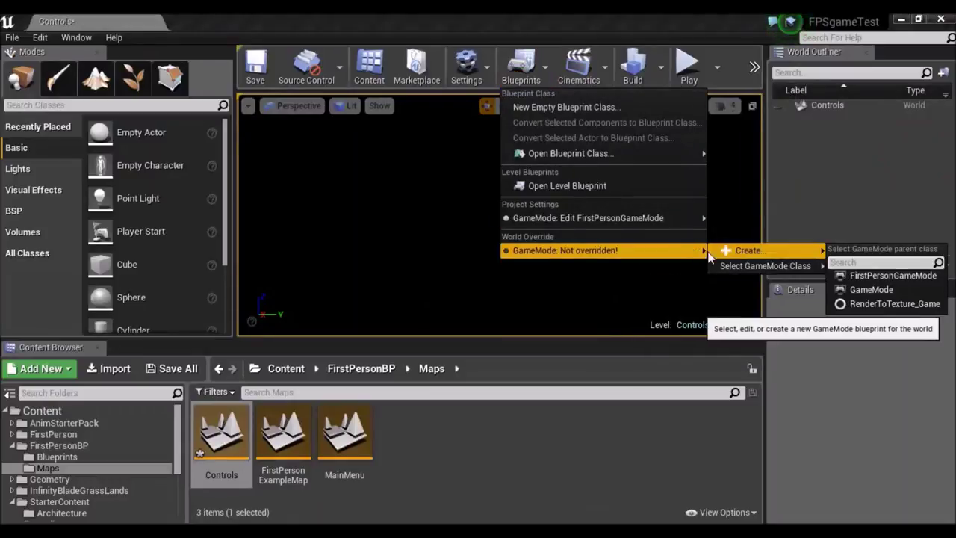
{"action": "mouse_move", "coordinate": [750, 266]}
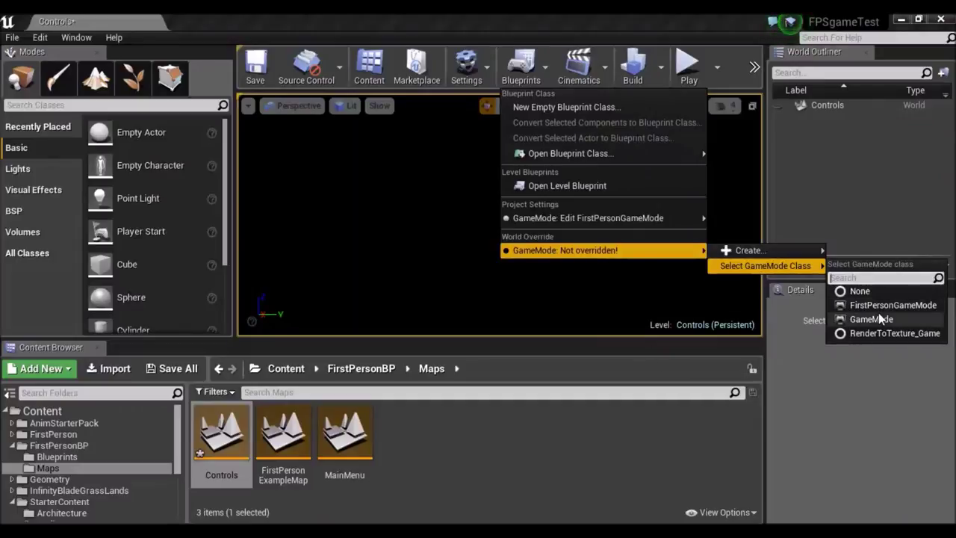
{"action": "left_click", "coordinate": [878, 318]}
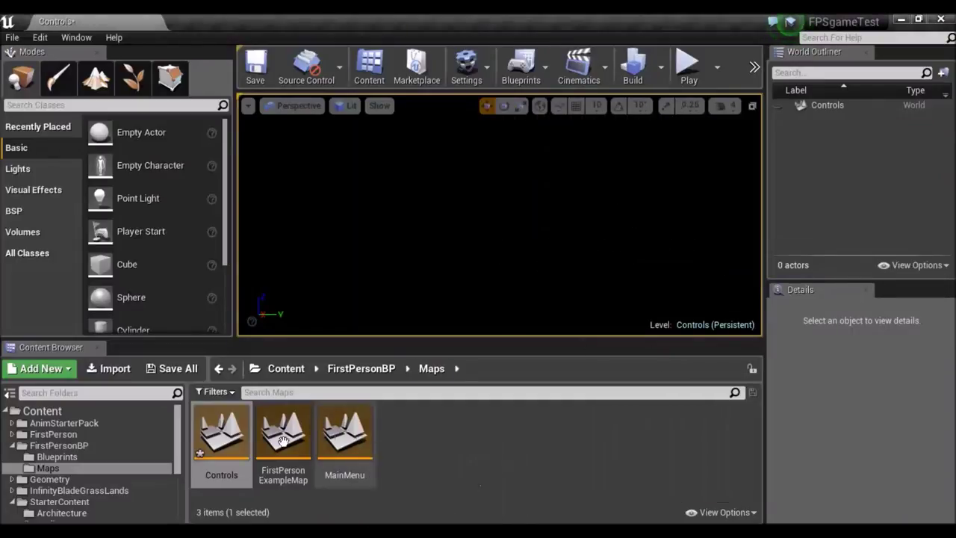
Save the Controls map and open the MainMenu level.
{"action": "left_click", "coordinate": [265, 69]}
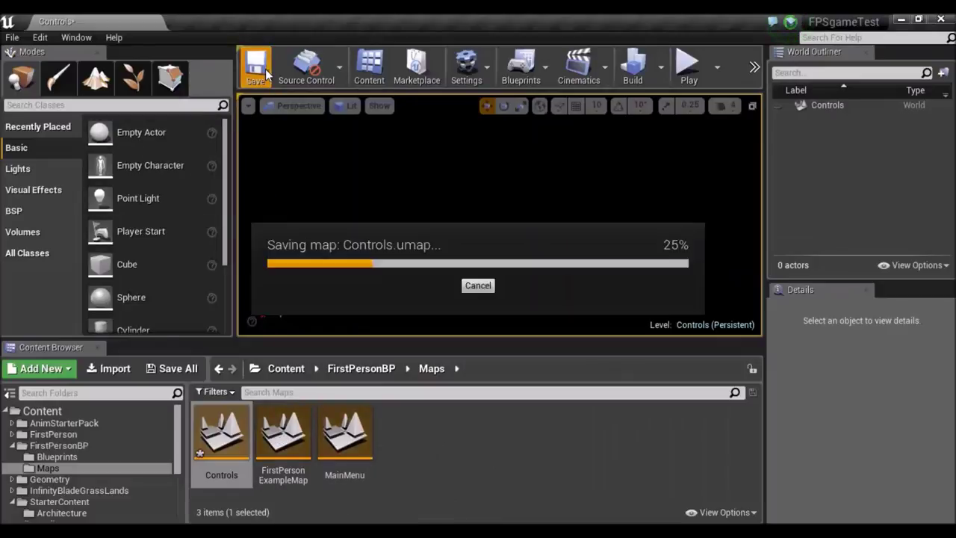
{"action": "left_click", "coordinate": [345, 437]}
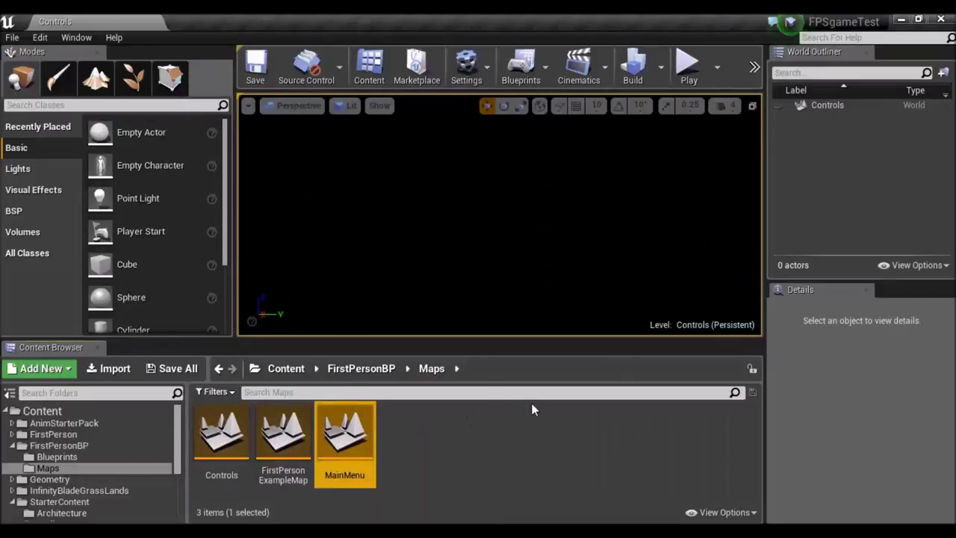
{"action": "double_click", "coordinate": [346, 433]}
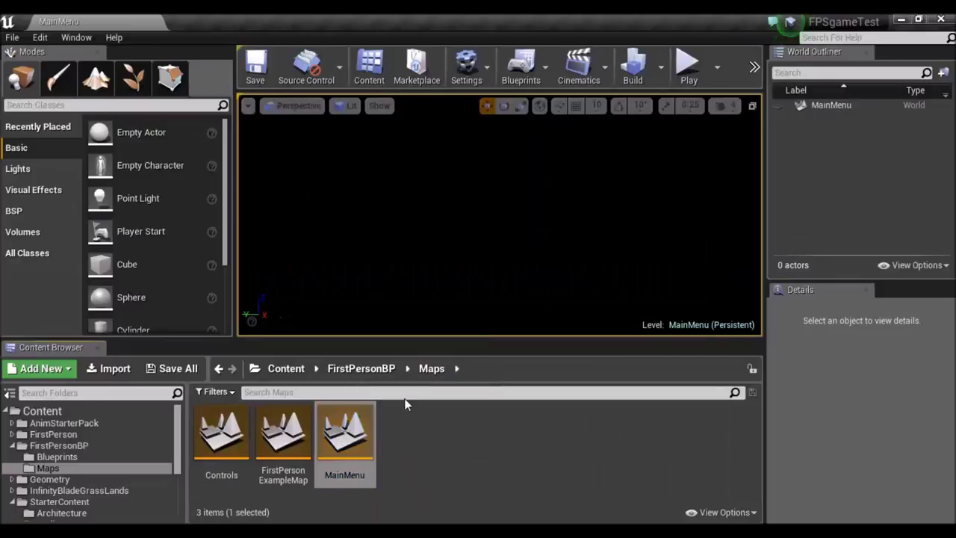
Play-test MainMenu: open Controls, go Back to the menu, then quit via Exit Game.
{"action": "left_click", "coordinate": [692, 66]}
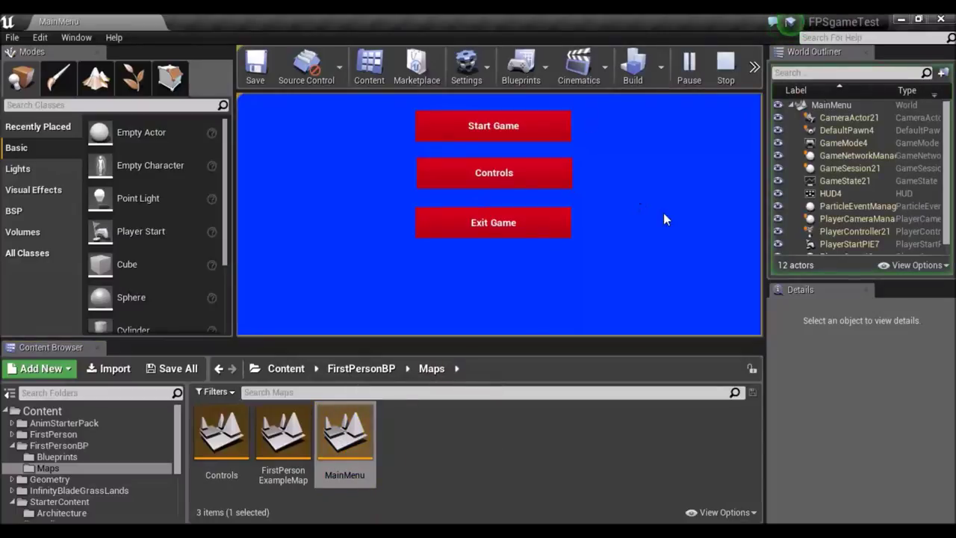
{"action": "left_click", "coordinate": [528, 173]}
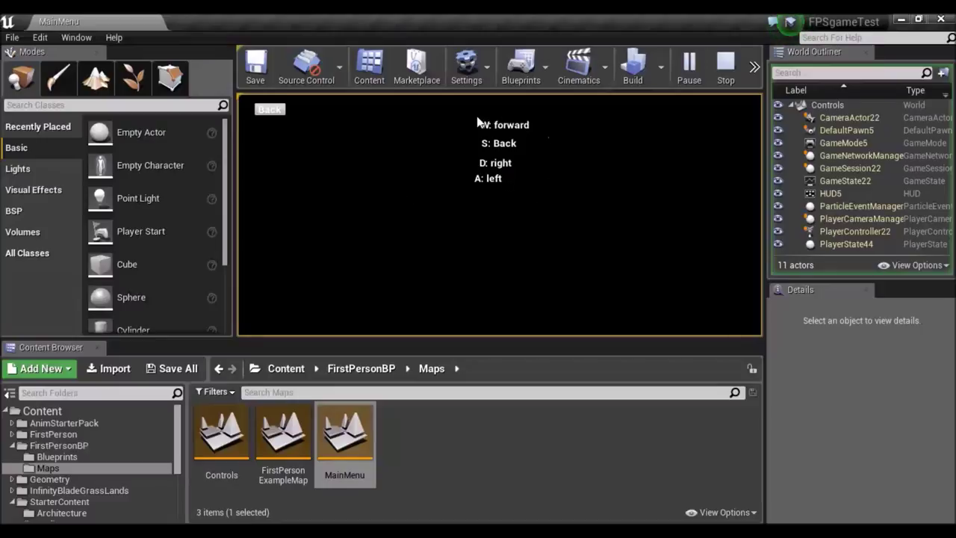
{"action": "left_click", "coordinate": [271, 111]}
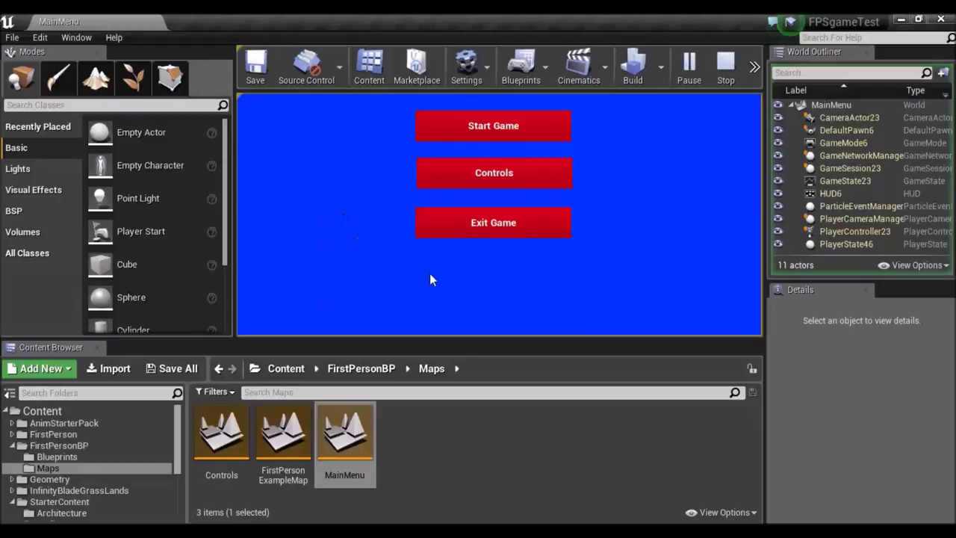
{"action": "left_click", "coordinate": [502, 227]}
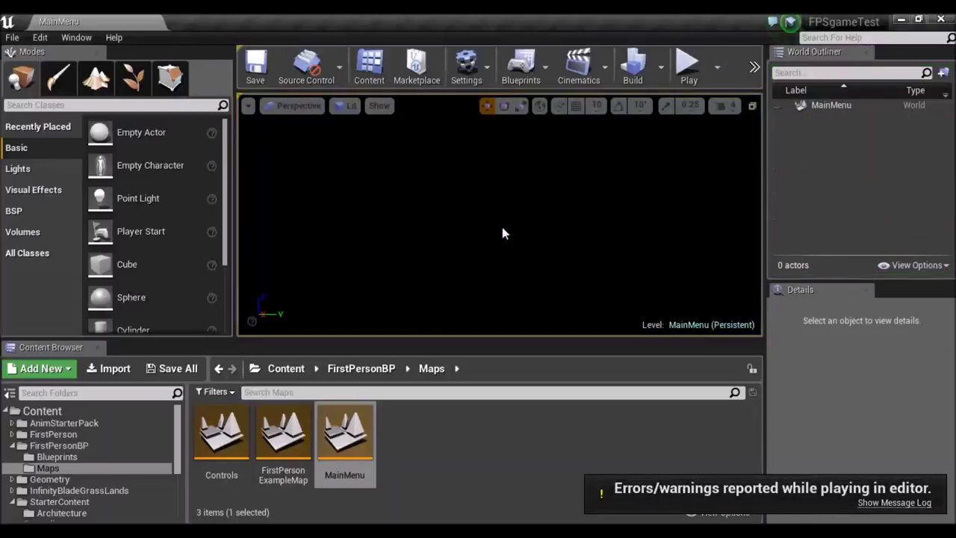
{"action": "left_click", "coordinate": [460, 443]}
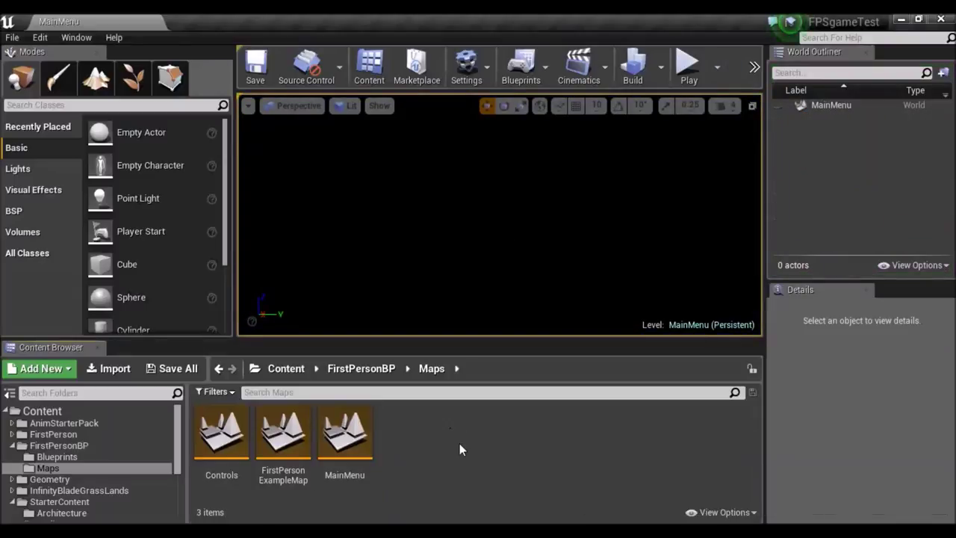
{"action": "left_click", "coordinate": [366, 444]}
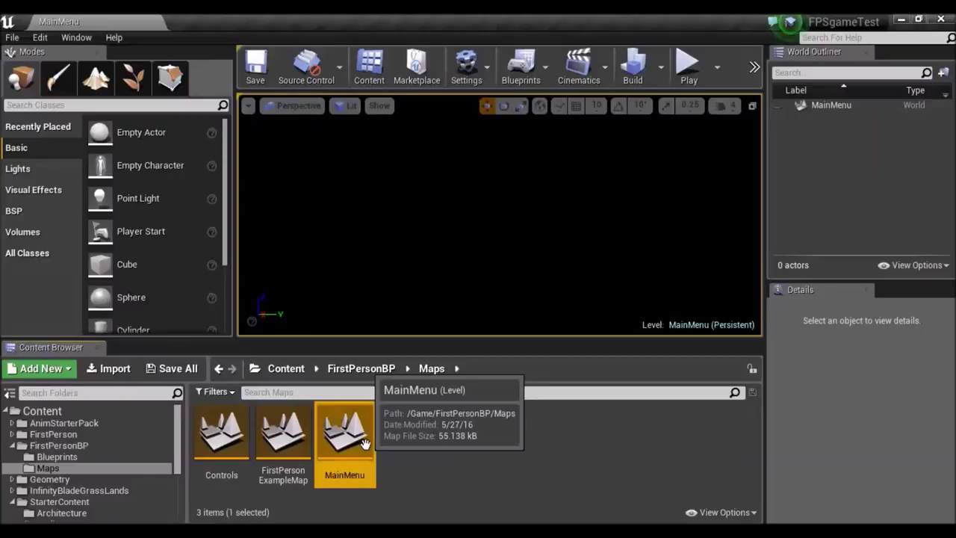
{"action": "left_click", "coordinate": [419, 442]}
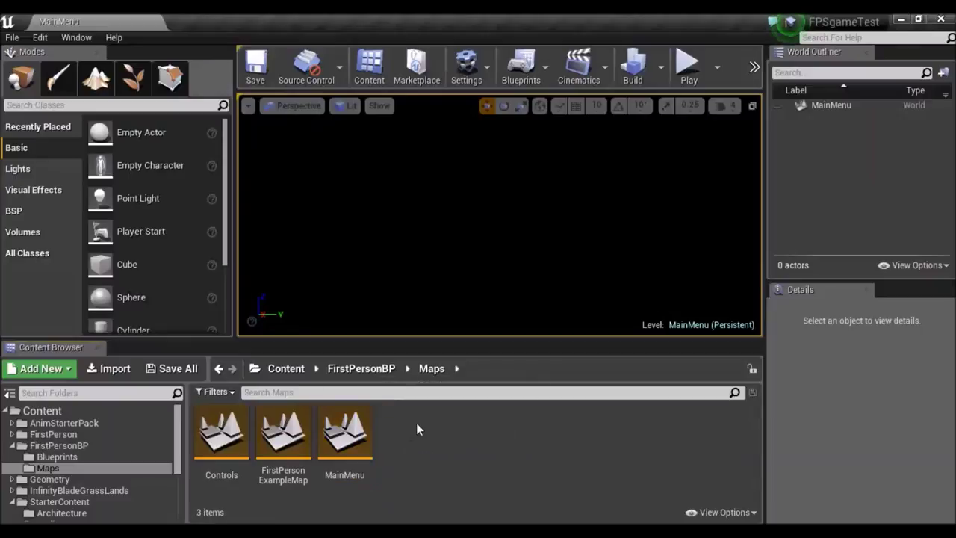